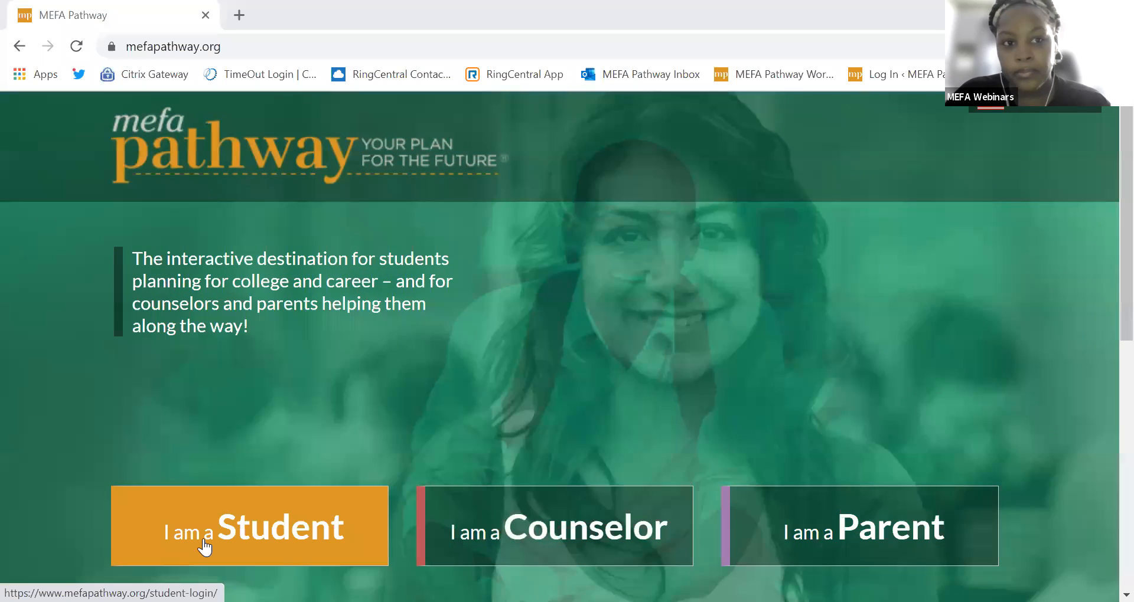
Step: Log in through the student login page with the saved username and the account password
left_click(205, 548)
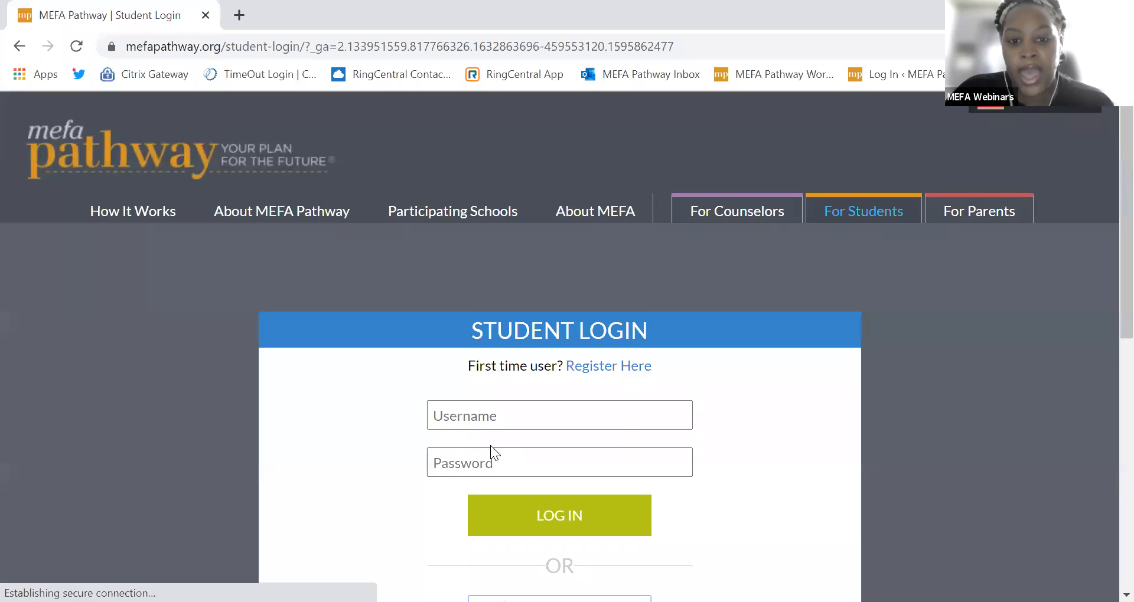
scroll(449, 446, "down", 1)
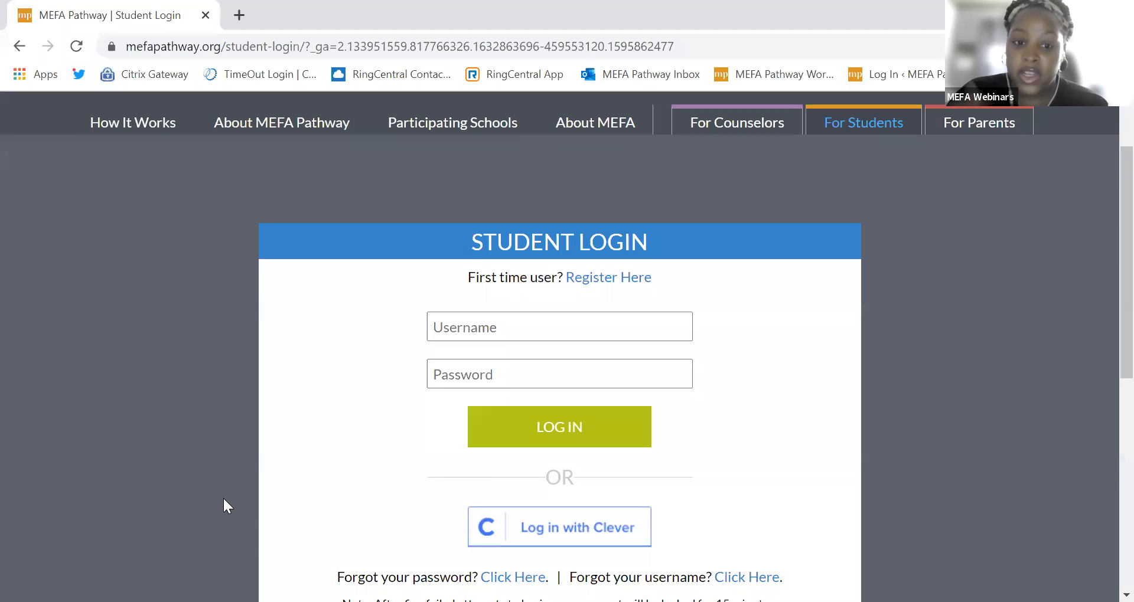
left_click(475, 328)
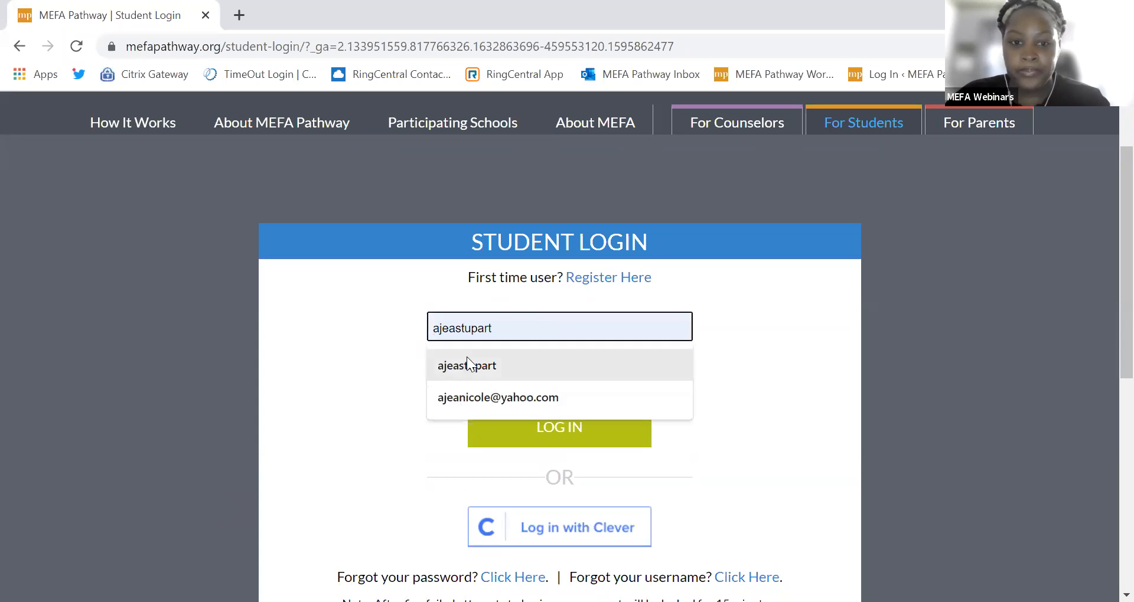
left_click(472, 366)
left_click(478, 366)
type("a••••••••")
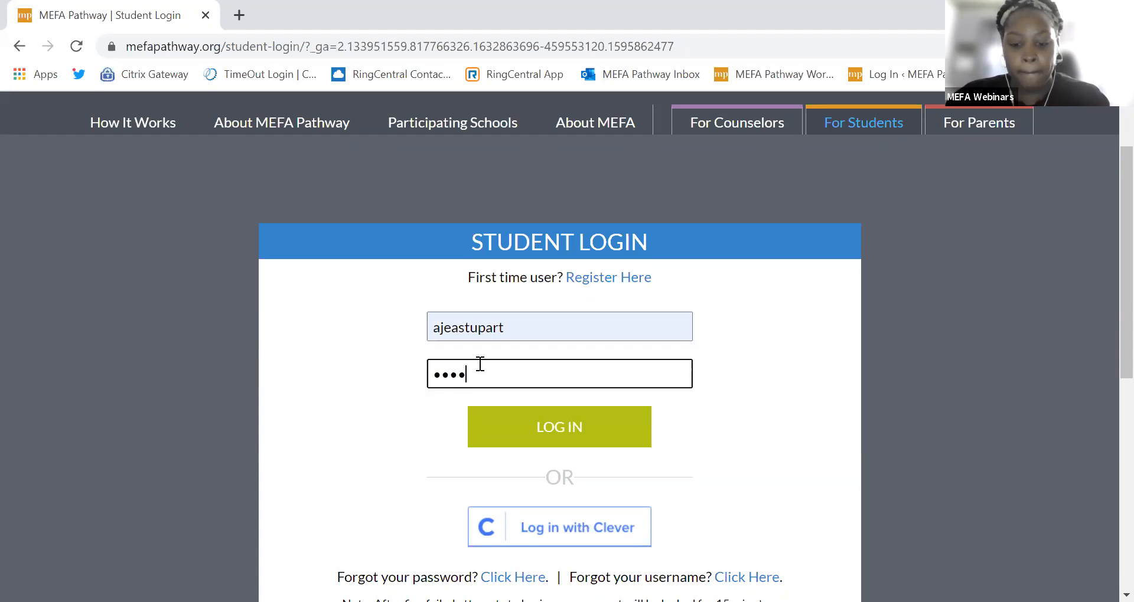
type("•")
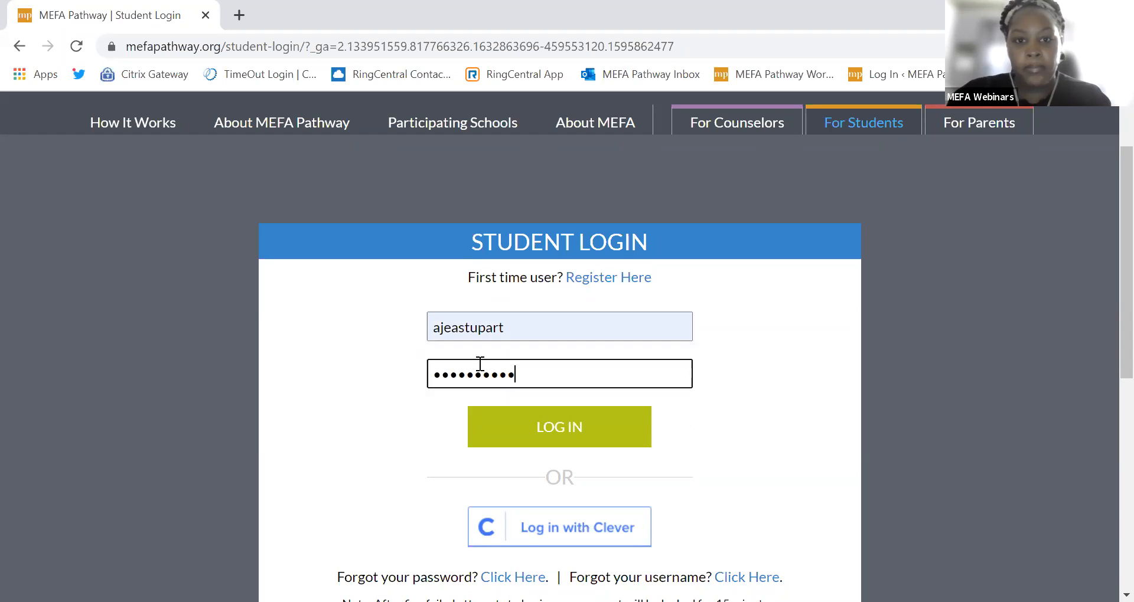
left_click(539, 429)
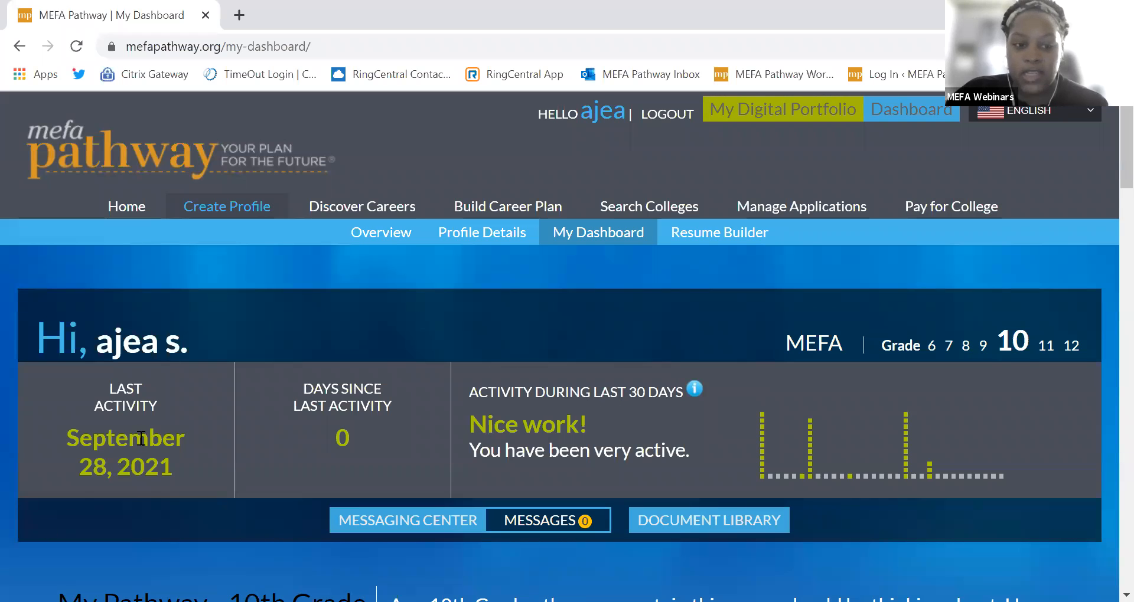
Step: Scroll through the Grade 10 dashboard pathway steps, then open Profile Details under Create Profile
scroll(144, 443, "down", 3)
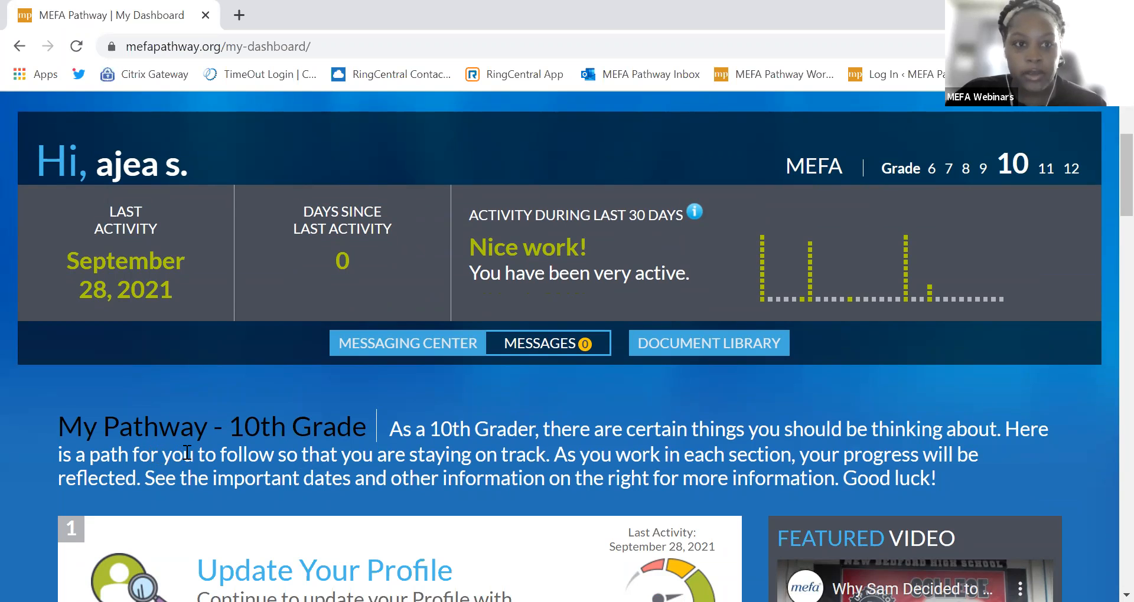
scroll(189, 450, "down", 2)
scroll(189, 450, "down", 2)
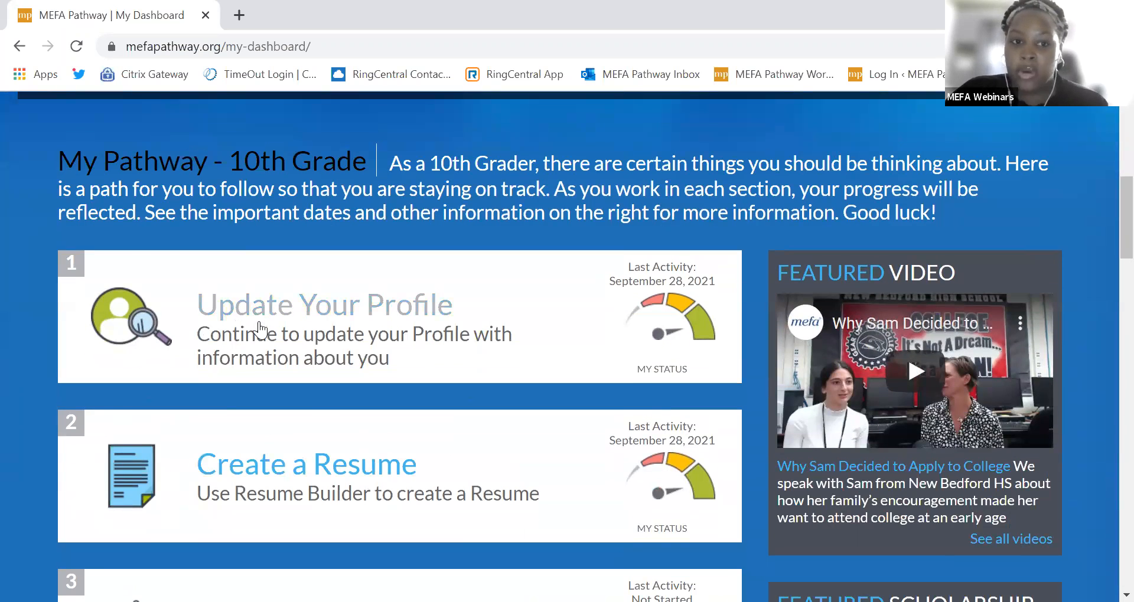
scroll(269, 466, "down", 3)
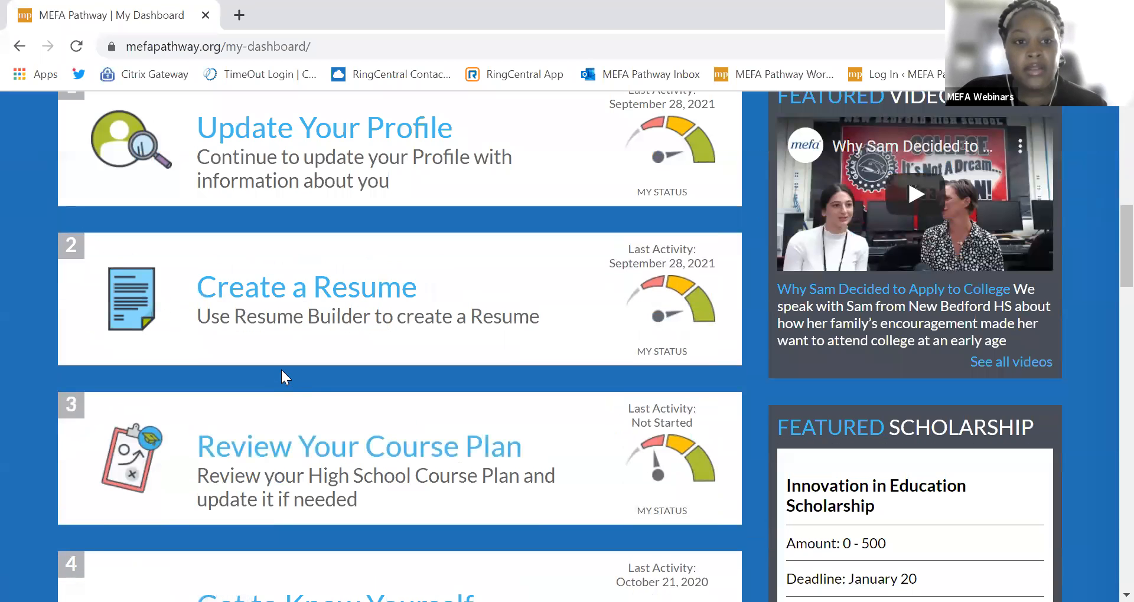
scroll(283, 378, "up", 3)
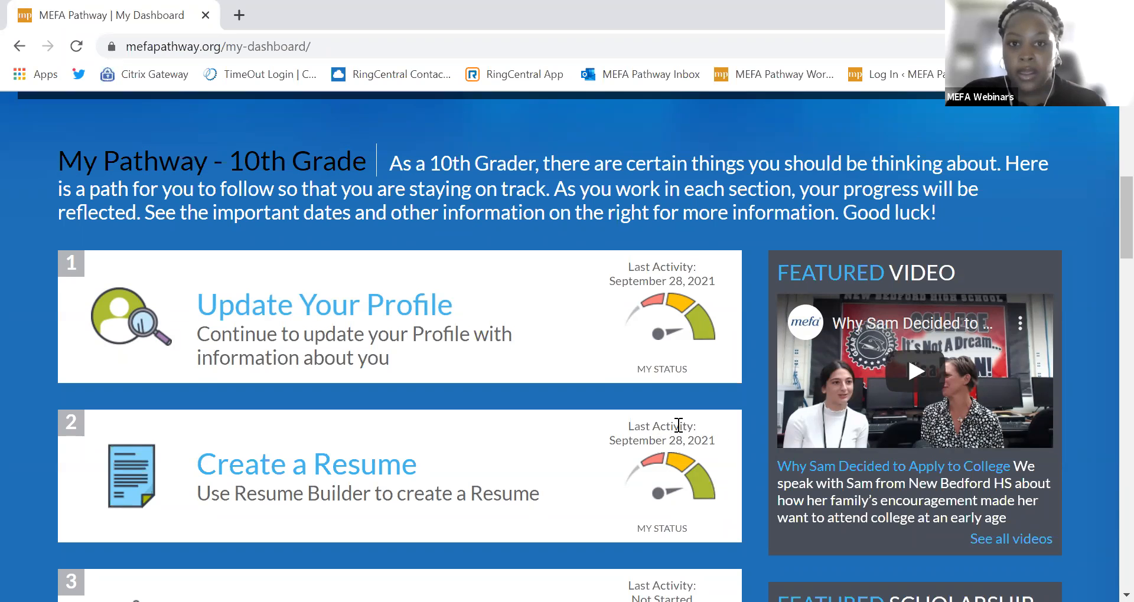
scroll(682, 424, "down", 5)
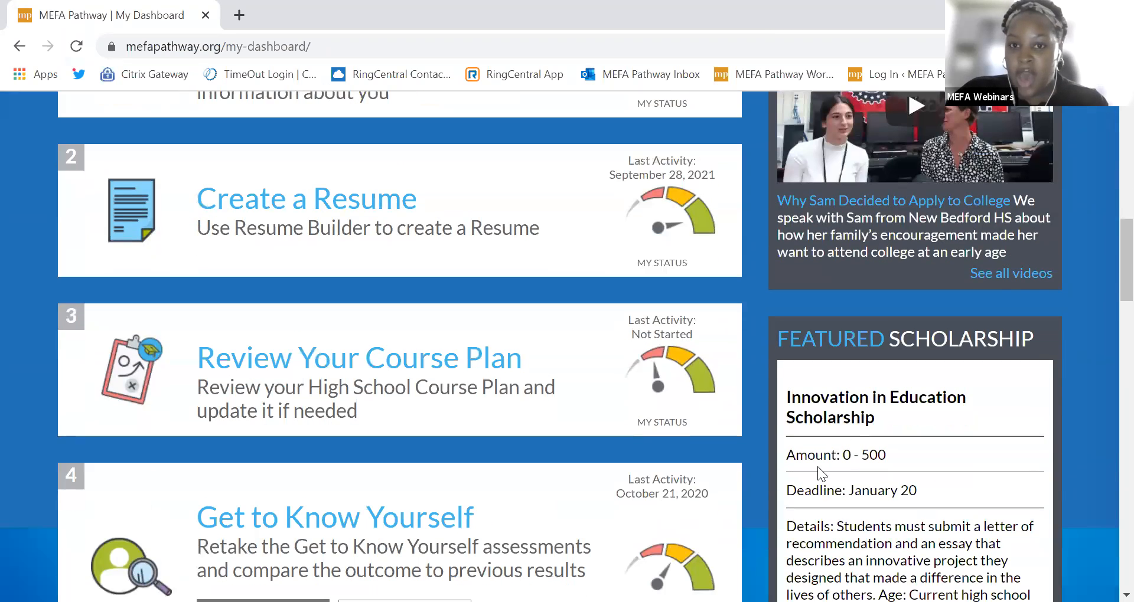
scroll(817, 467, "down", 2)
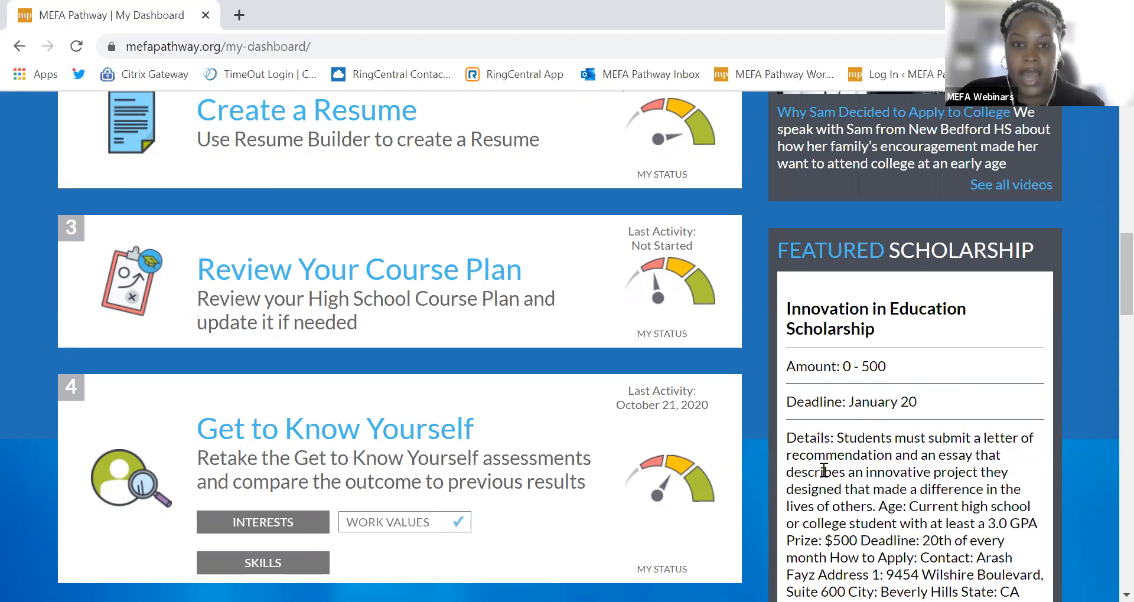
scroll(821, 471, "down", 1)
scroll(821, 471, "down", 2)
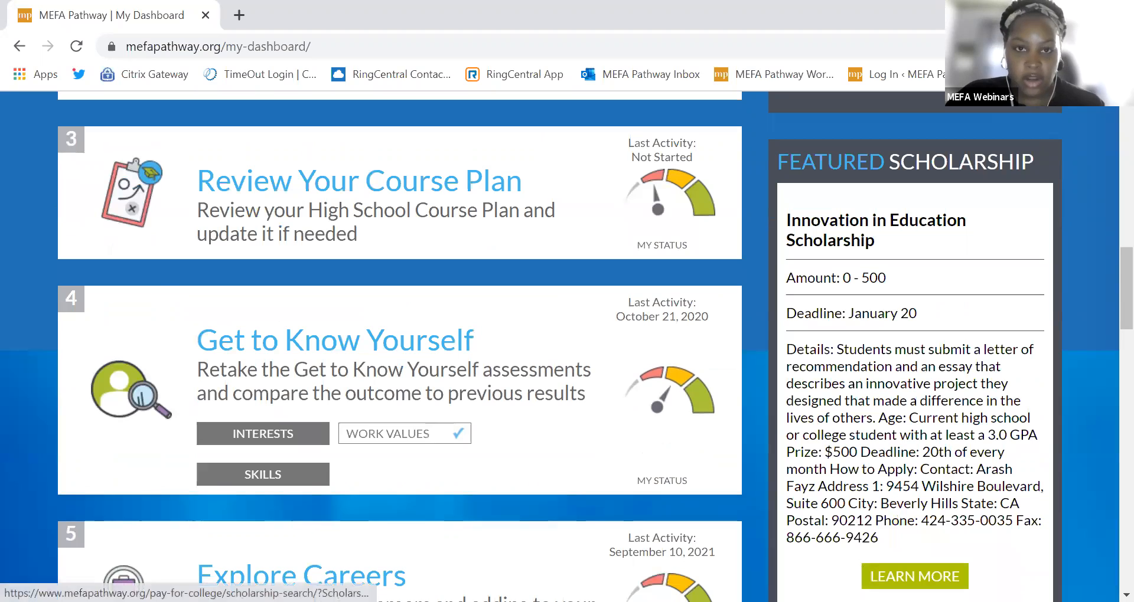
scroll(764, 427, "up", 6)
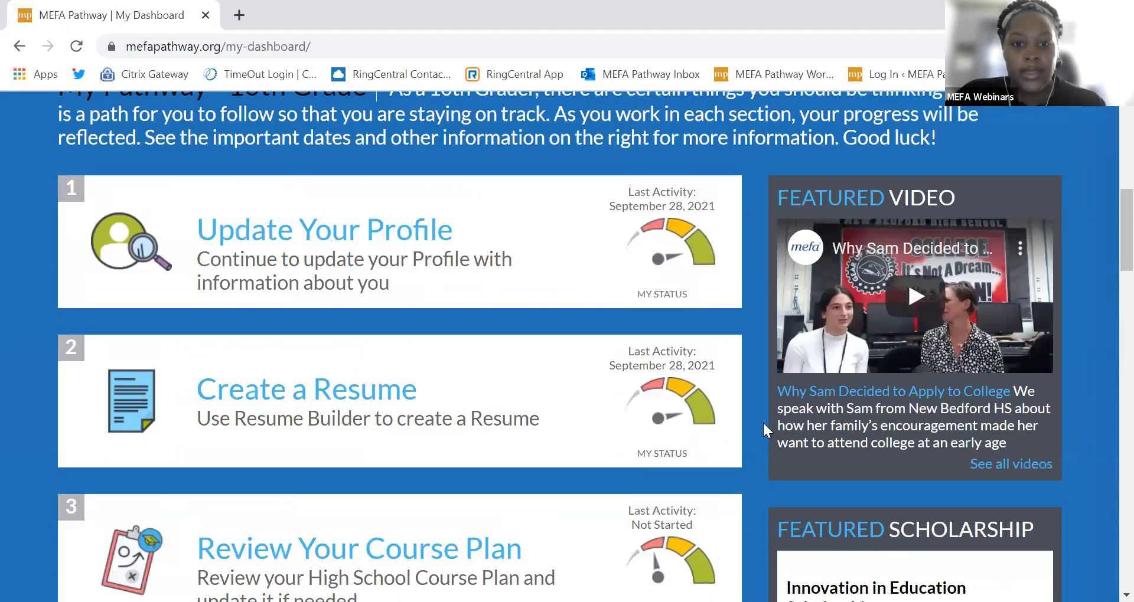
scroll(760, 420, "up", 8)
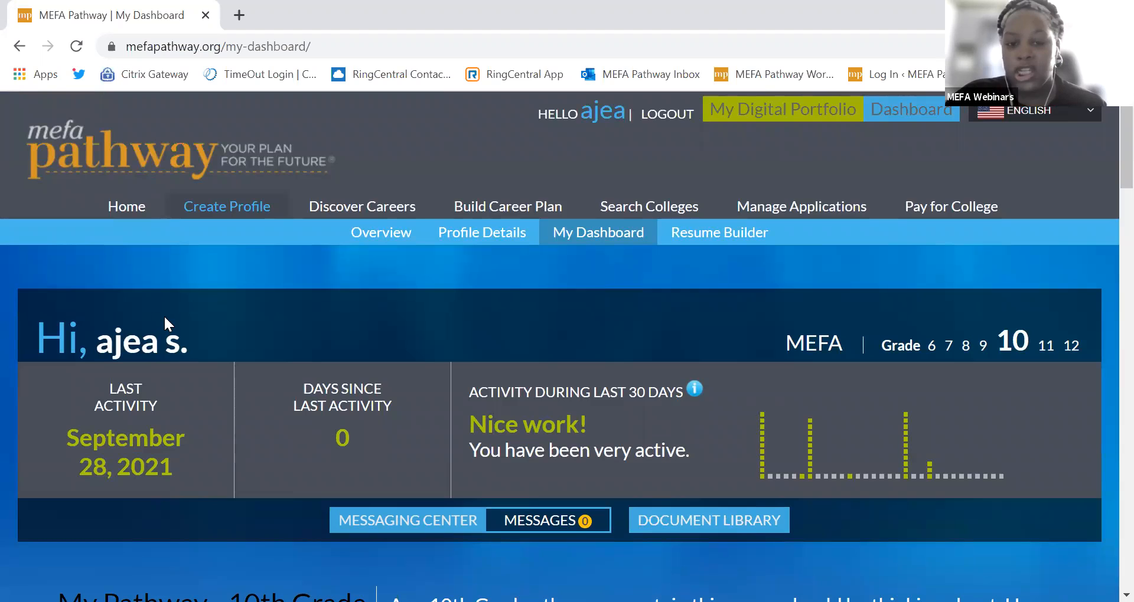
left_click(457, 238)
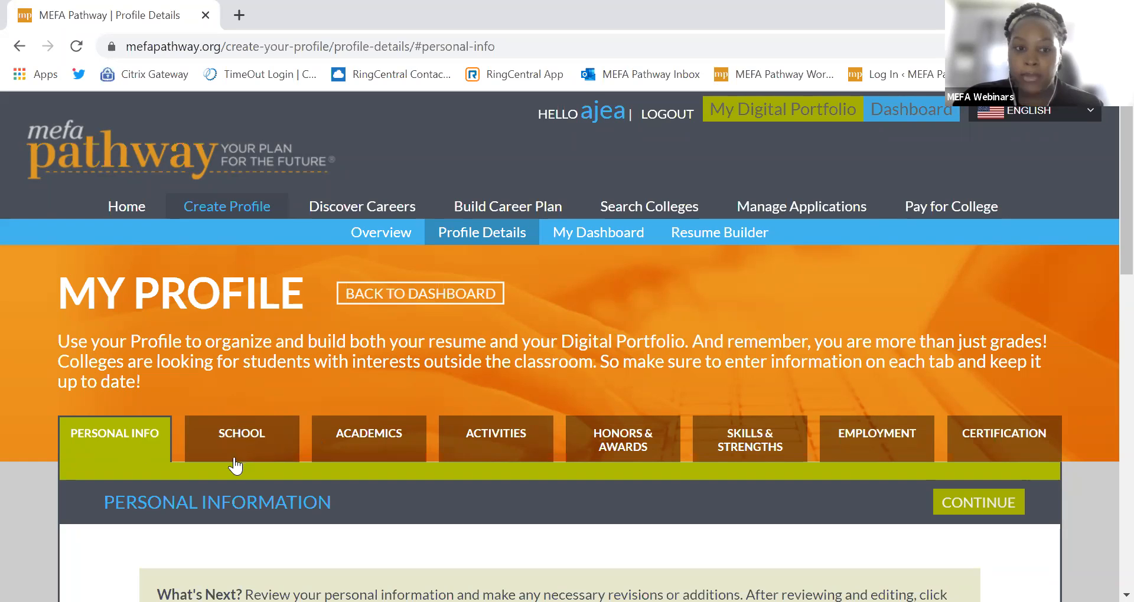
Step: Scroll the Personal Info tab to read the saved address, email and graduation details
scroll(190, 474, "down", 1)
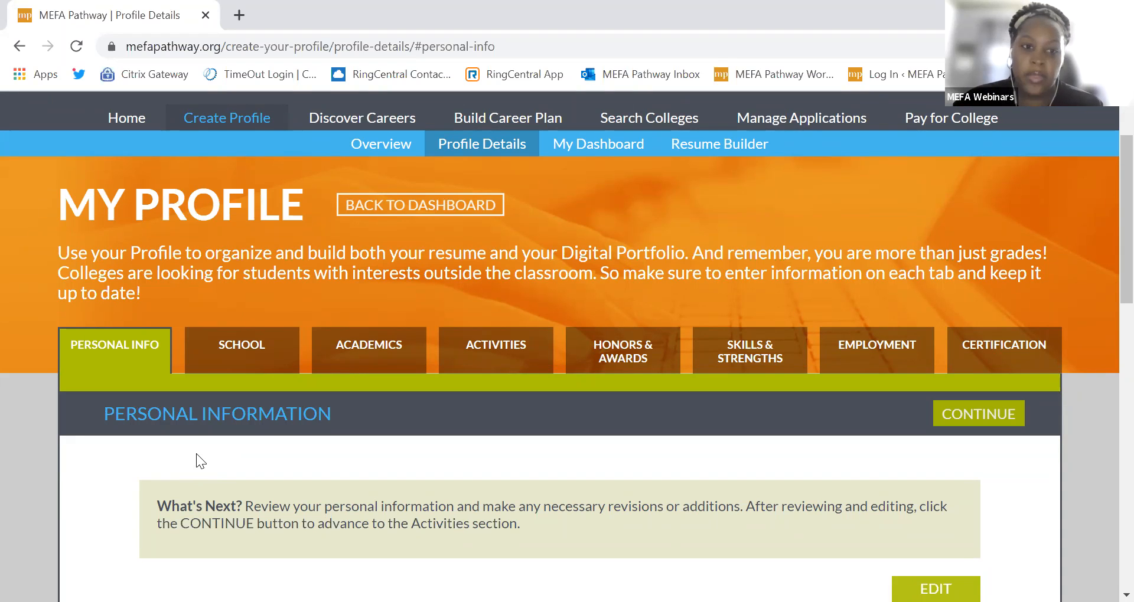
scroll(194, 454, "down", 5)
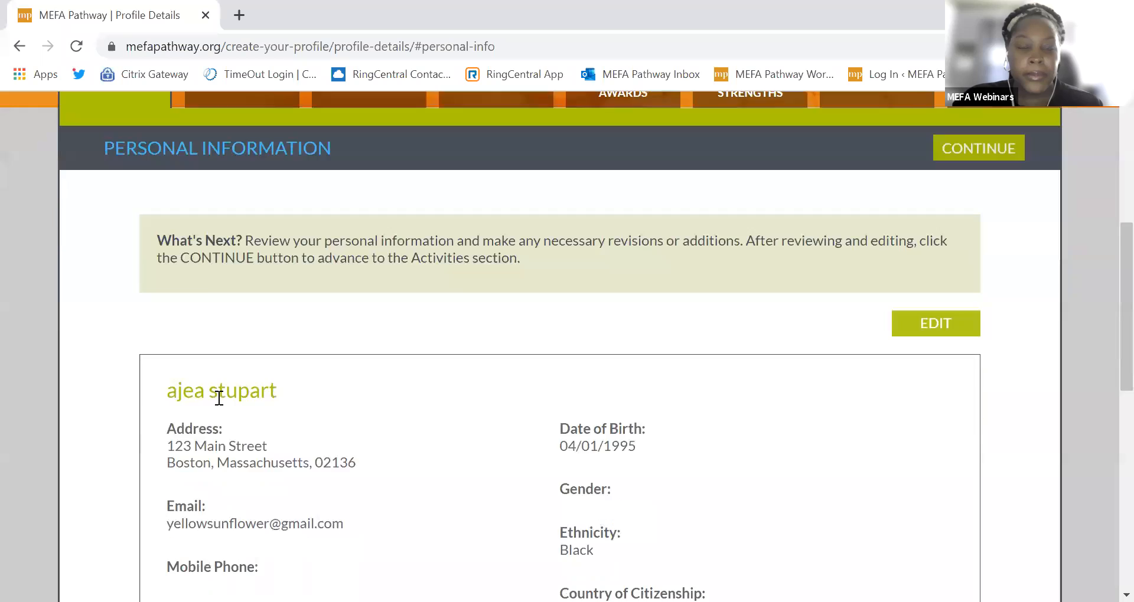
scroll(230, 399, "down", 1)
scroll(233, 402, "up", 1)
scroll(241, 400, "up", 1)
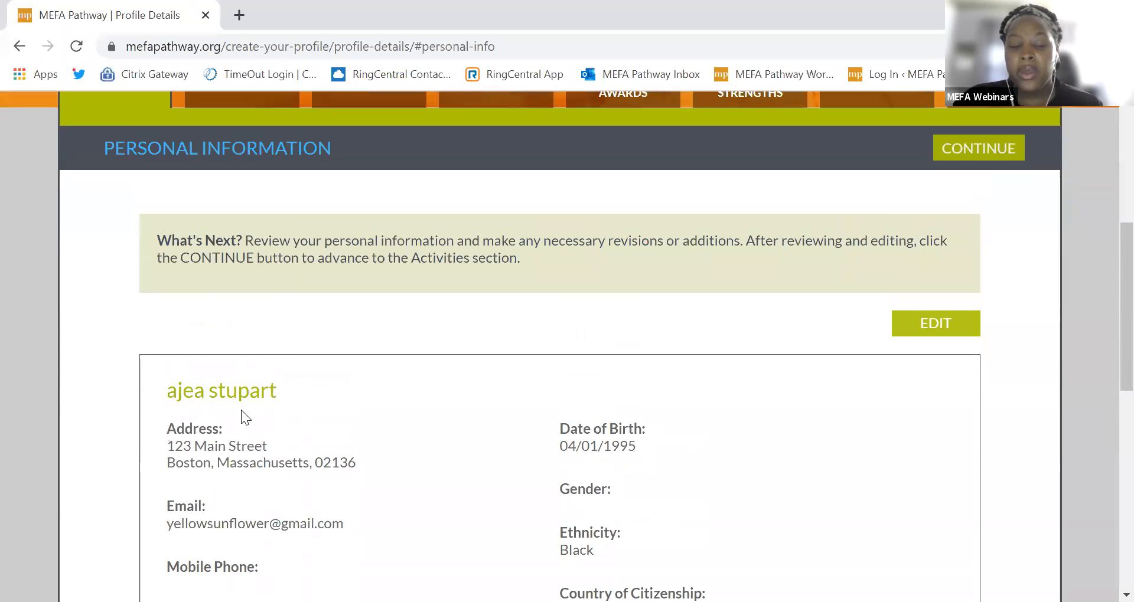
scroll(177, 463, "down", 1)
scroll(193, 455, "up", 1)
left_click(933, 324)
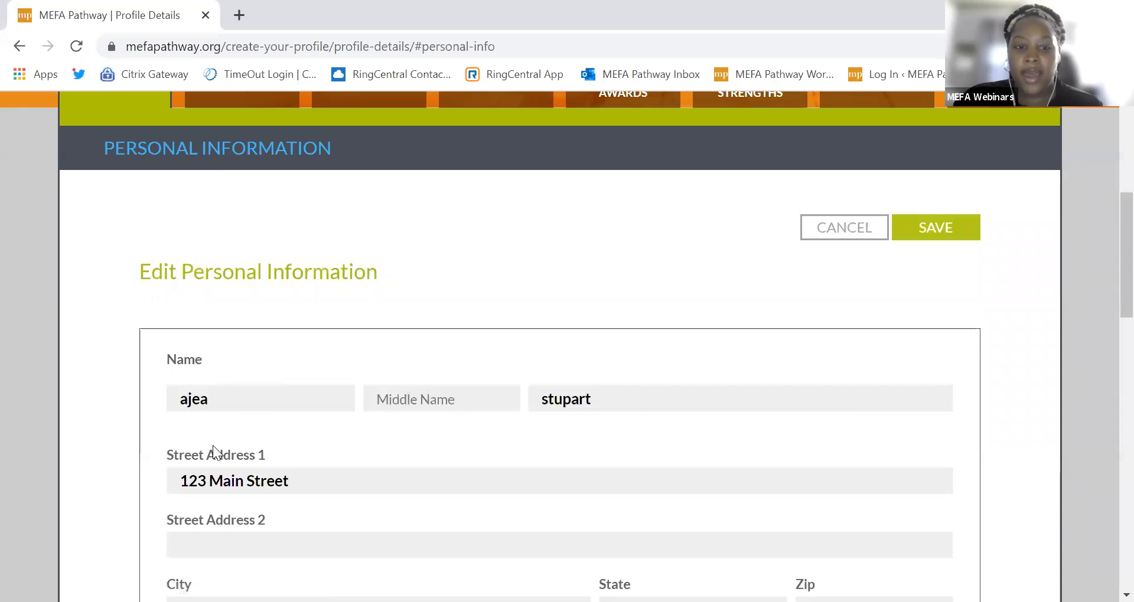
scroll(898, 375, "down", 3)
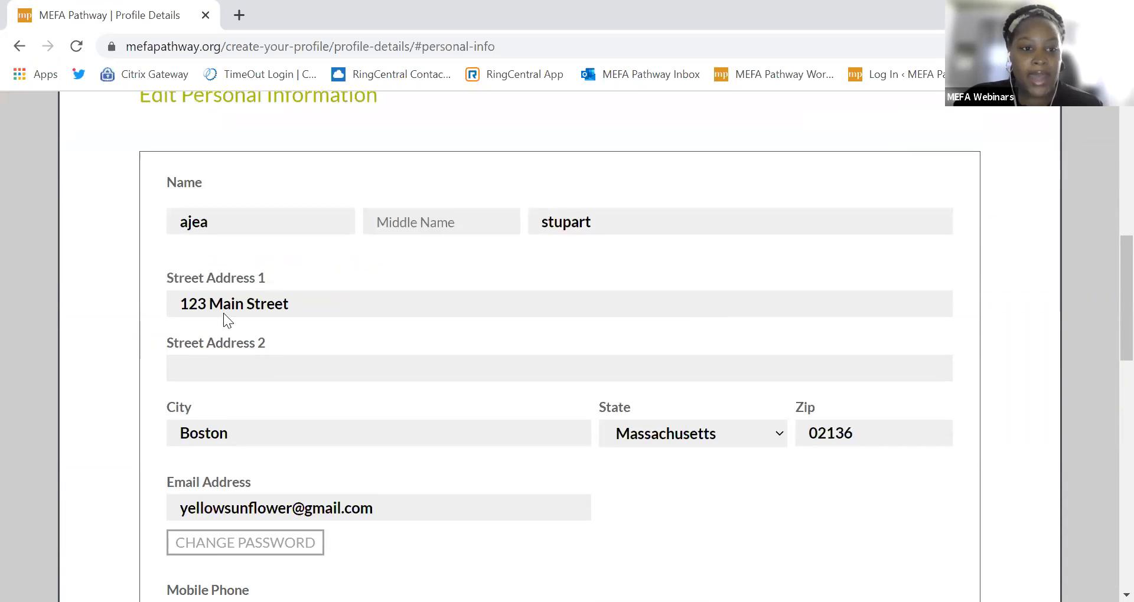
scroll(222, 318, "down", 3)
scroll(235, 360, "up", 2)
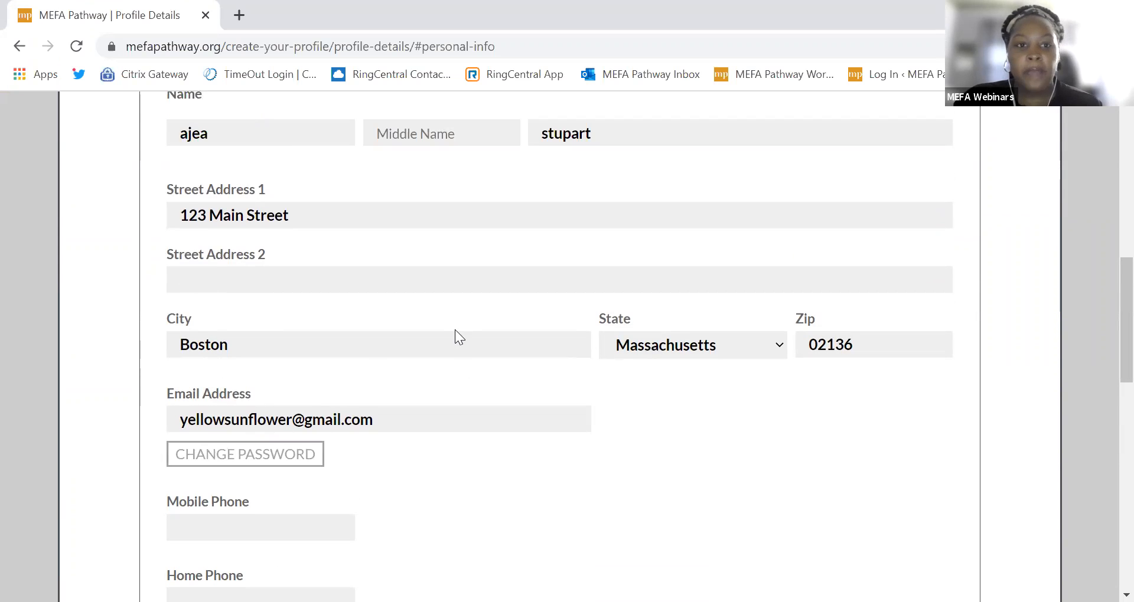
scroll(456, 332, "up", 2)
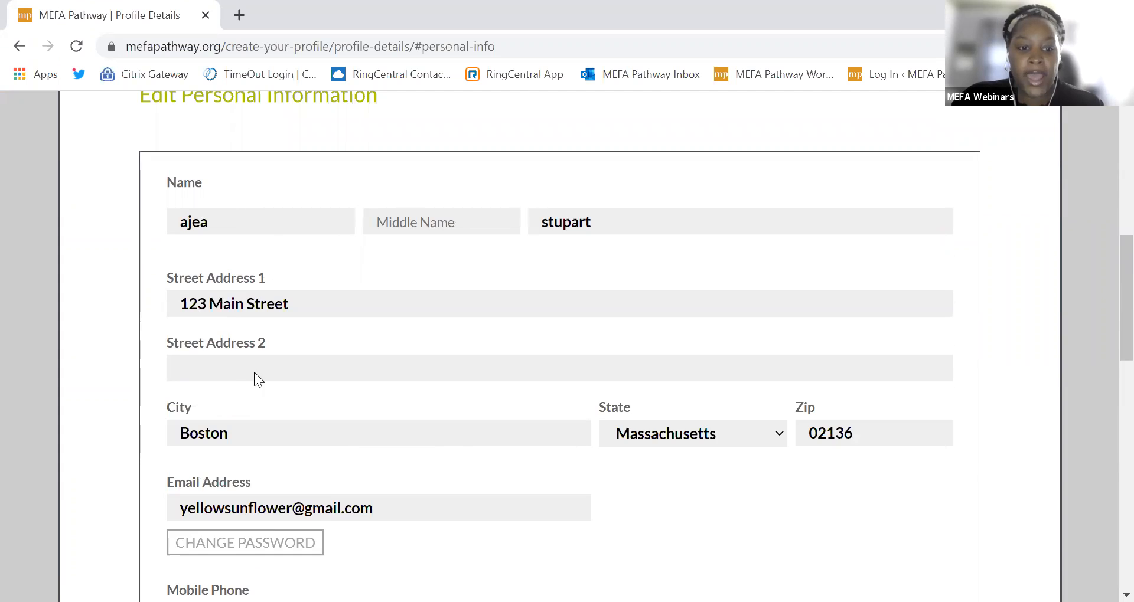
scroll(254, 378, "down", 5)
scroll(227, 437, "down", 1)
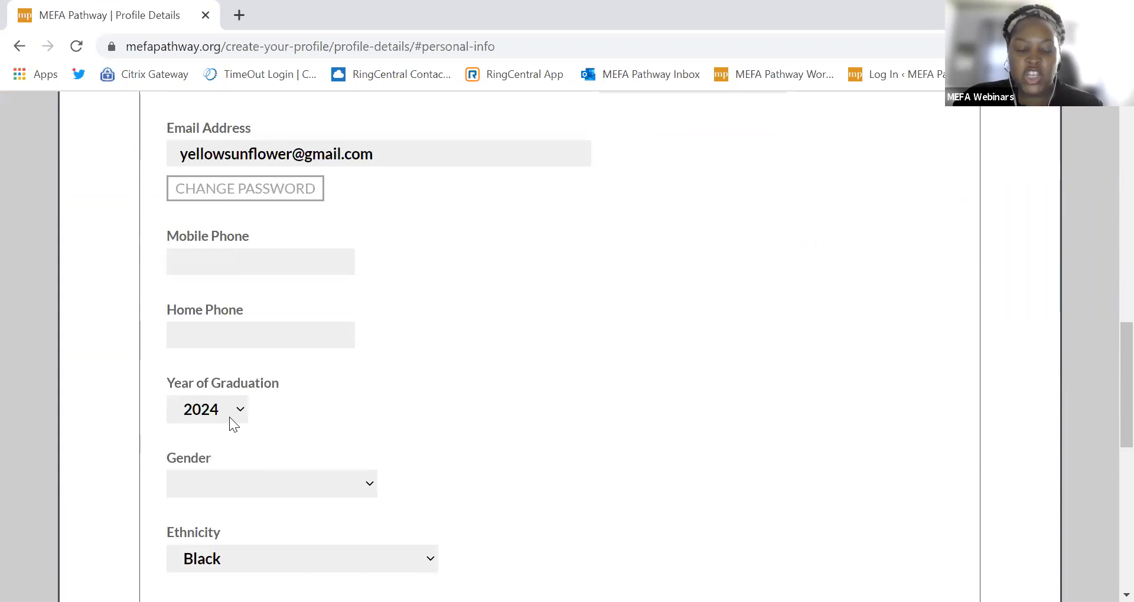
scroll(217, 531, "down", 2)
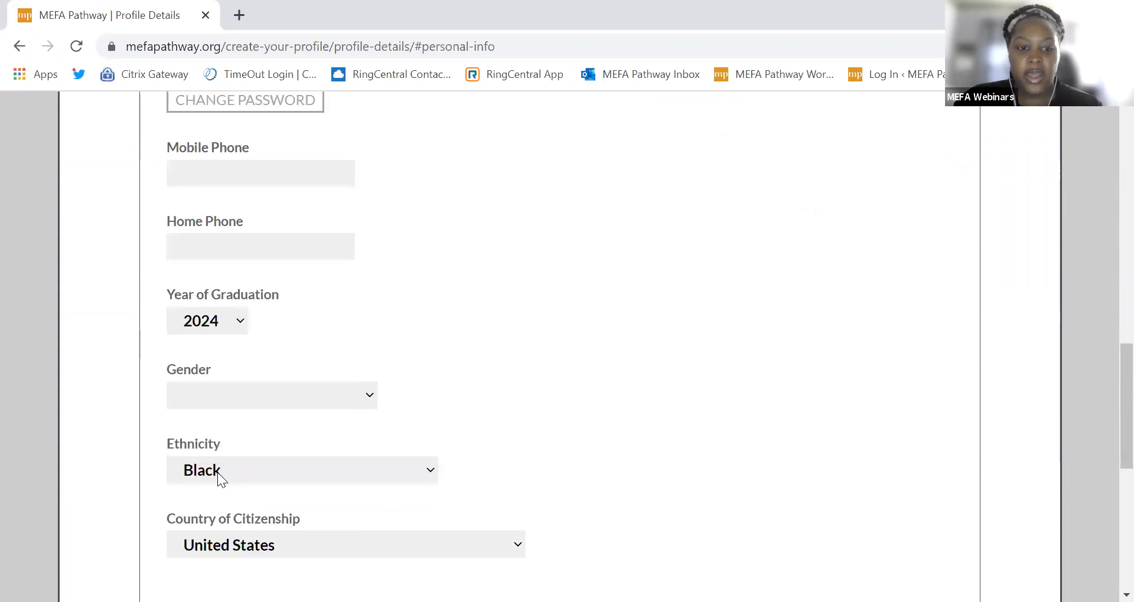
scroll(212, 425, "down", 3)
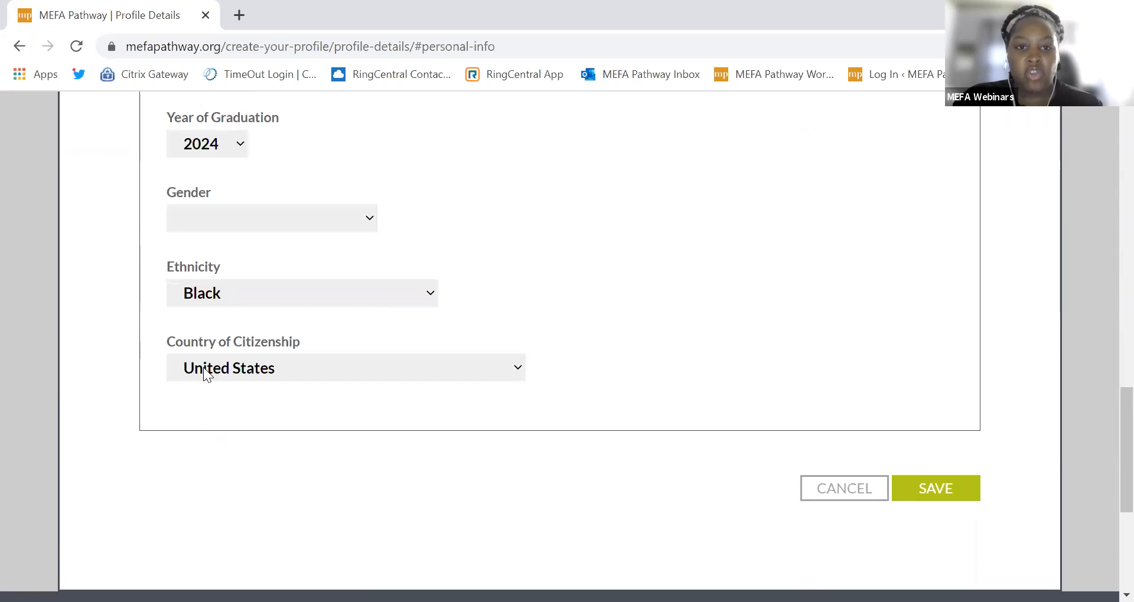
left_click(943, 499)
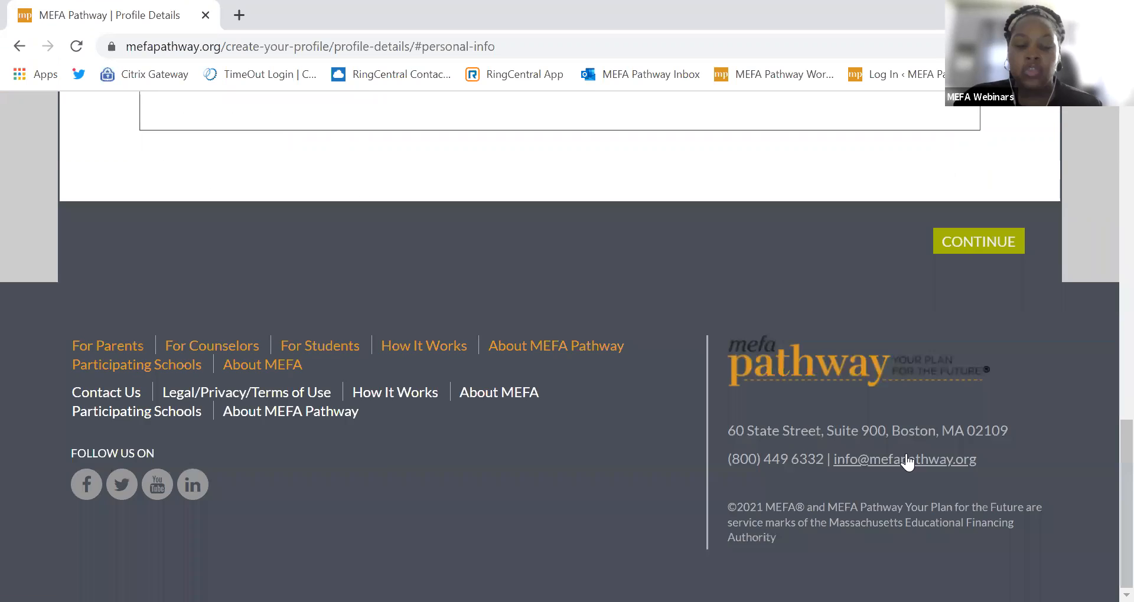
scroll(319, 272, "up", 8)
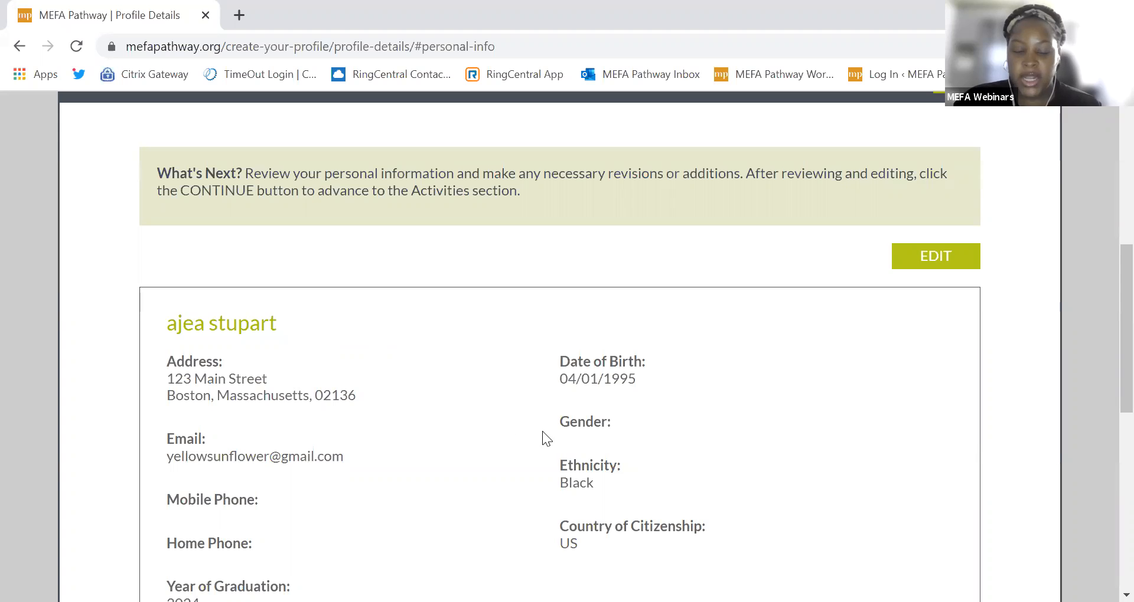
scroll(542, 438, "down", 1)
scroll(848, 482, "up", 1)
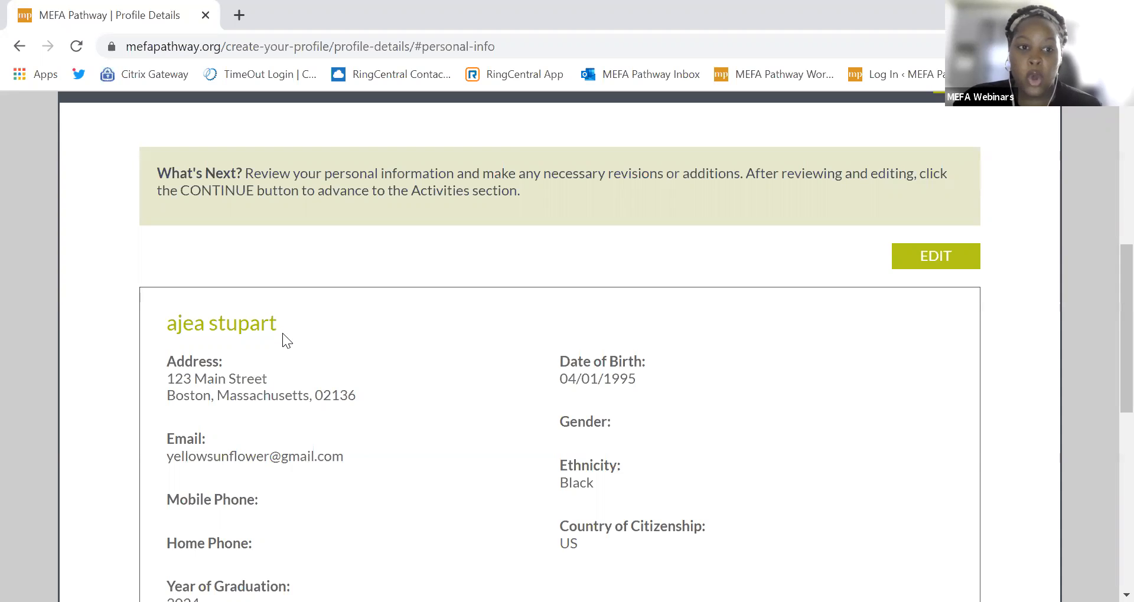
scroll(276, 353, "up", 3)
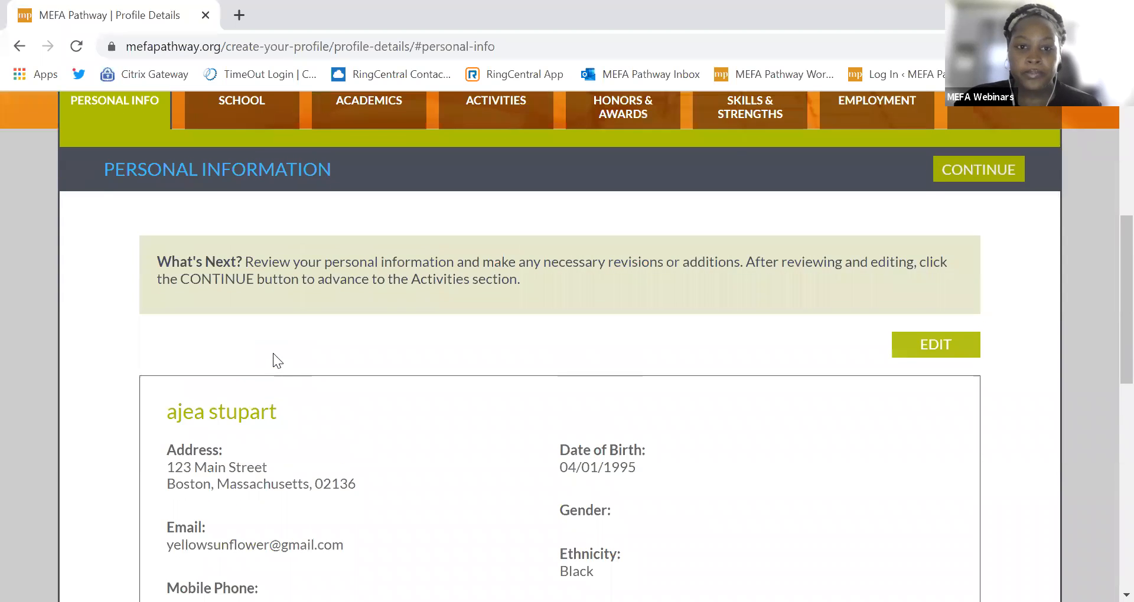
scroll(229, 536, "down", 1)
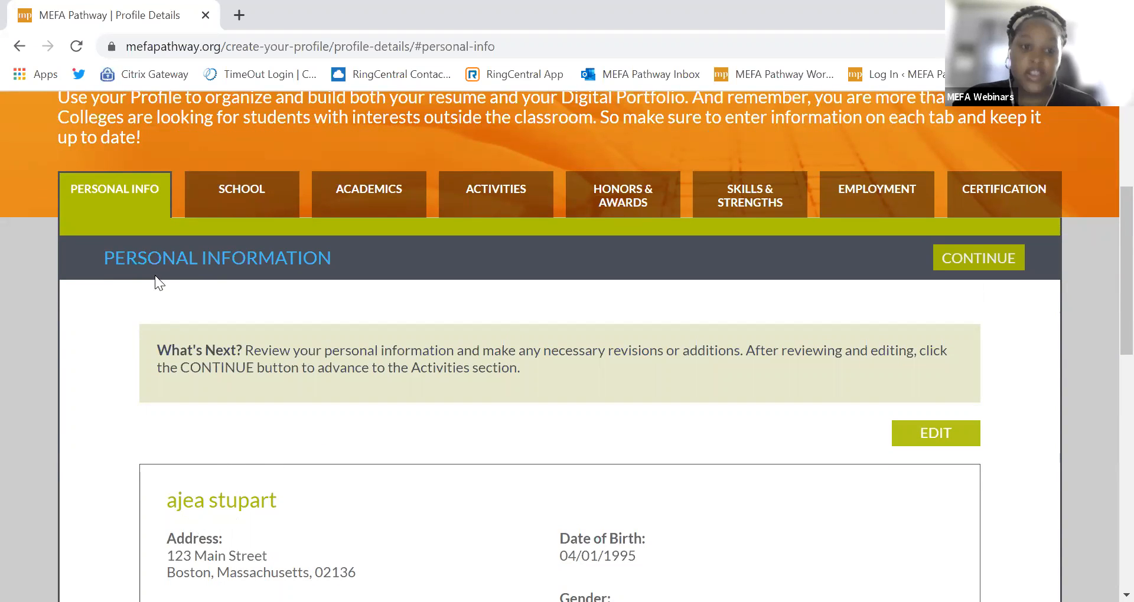
scroll(264, 240, "up", 1)
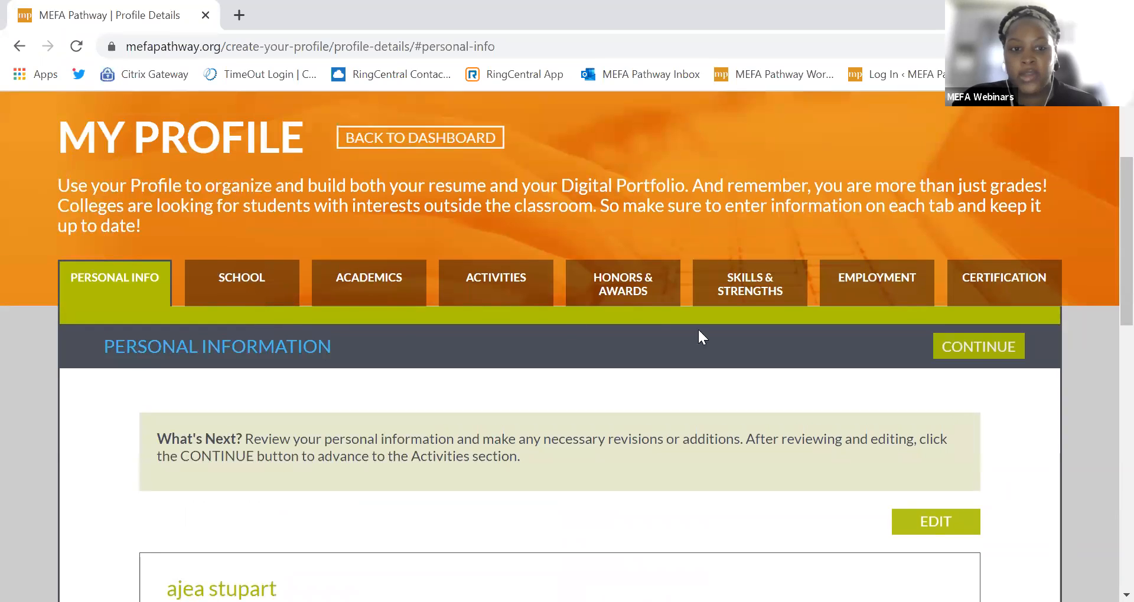
Step: Review the current school and College Coursework in the School section, then start a new course entry
left_click(247, 300)
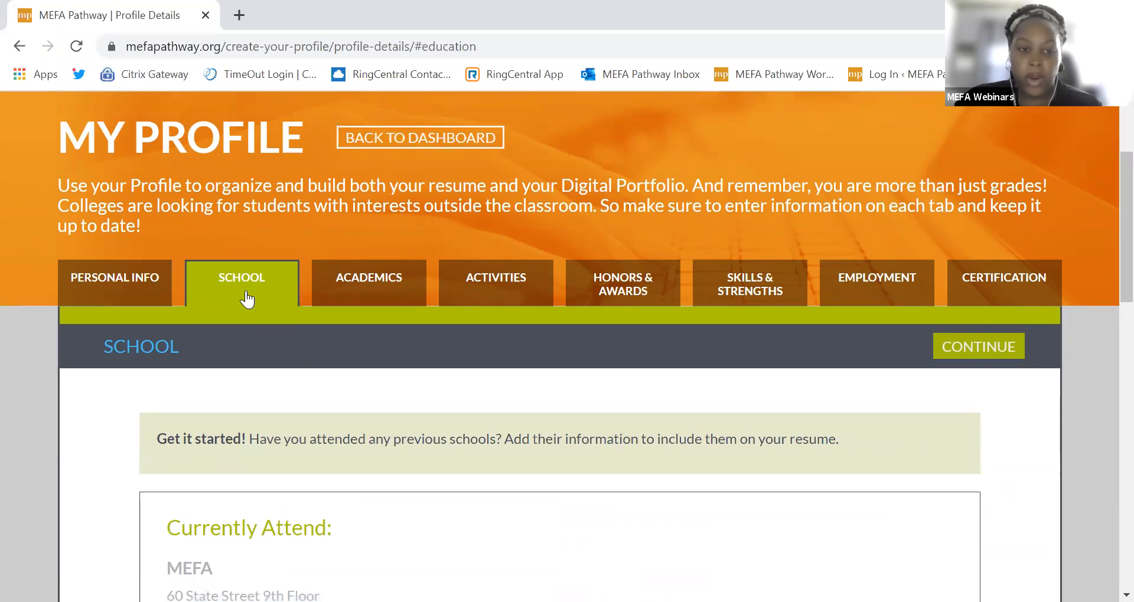
scroll(195, 460, "down", 3)
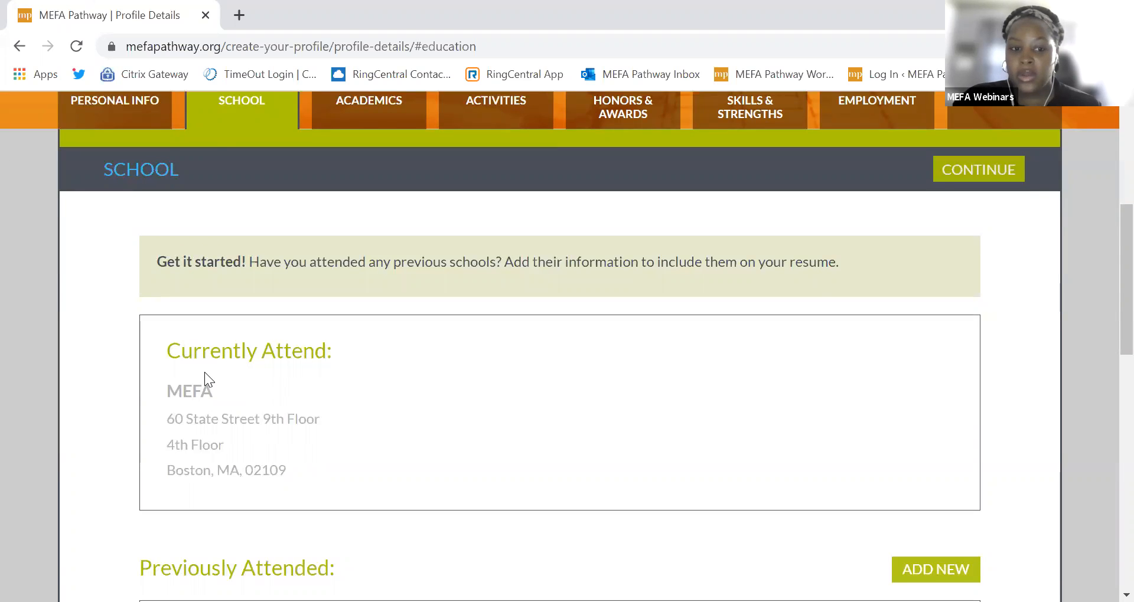
scroll(204, 371, "down", 1)
scroll(189, 499, "down", 1)
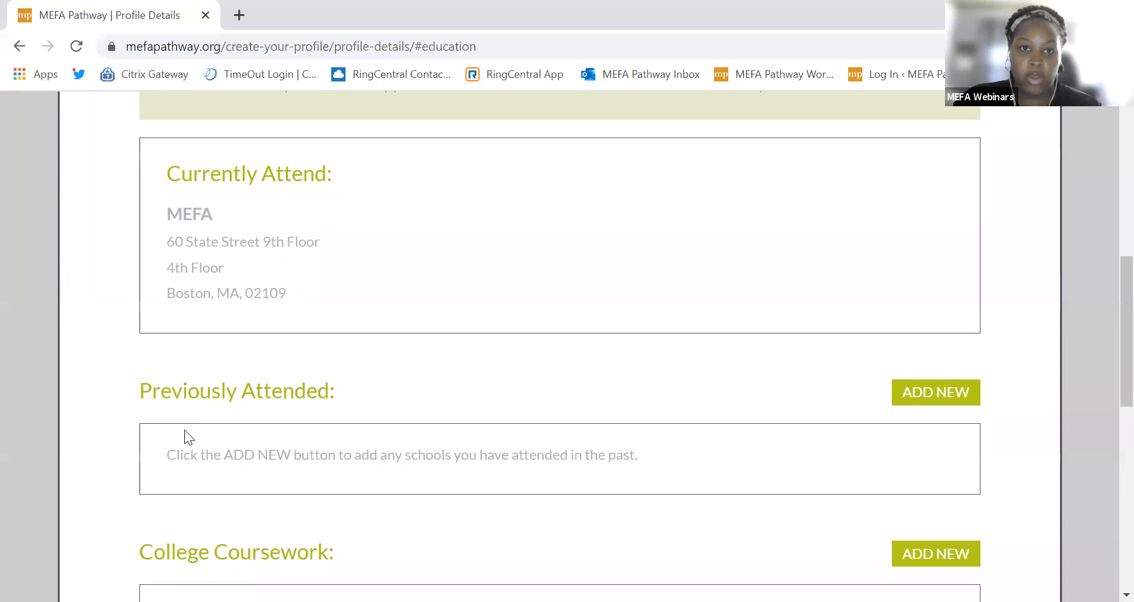
scroll(184, 465, "down", 2)
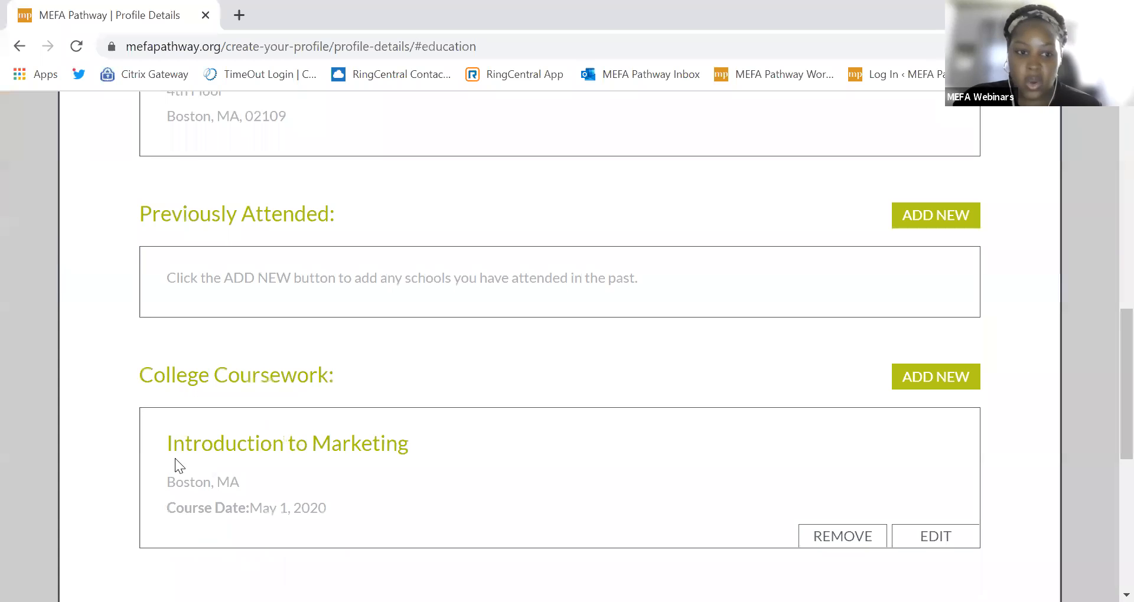
left_click(937, 384)
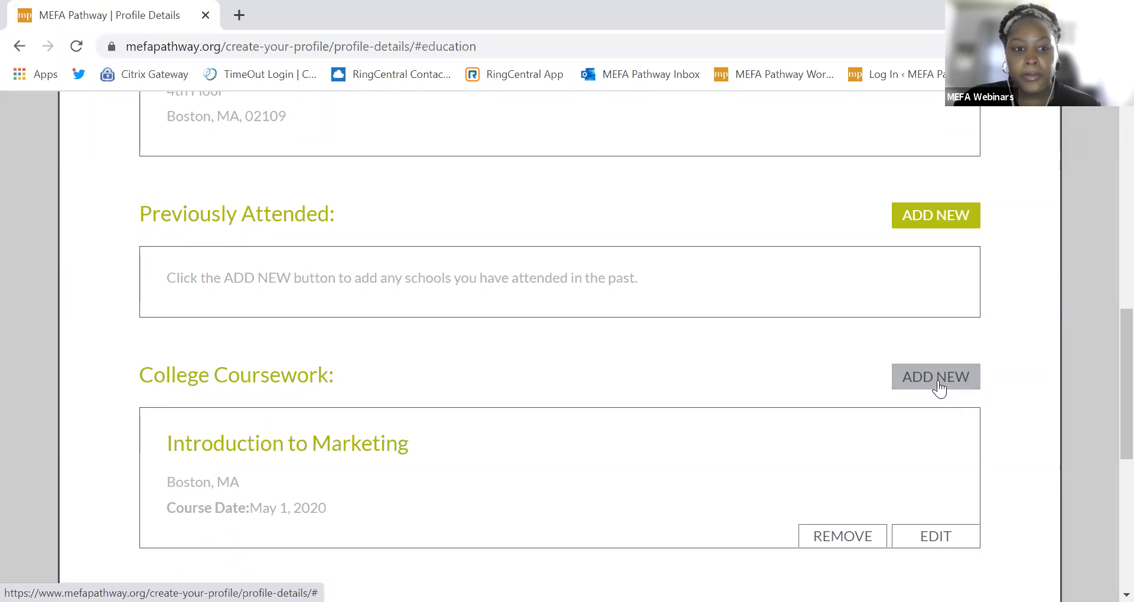
scroll(750, 400, "up", 1)
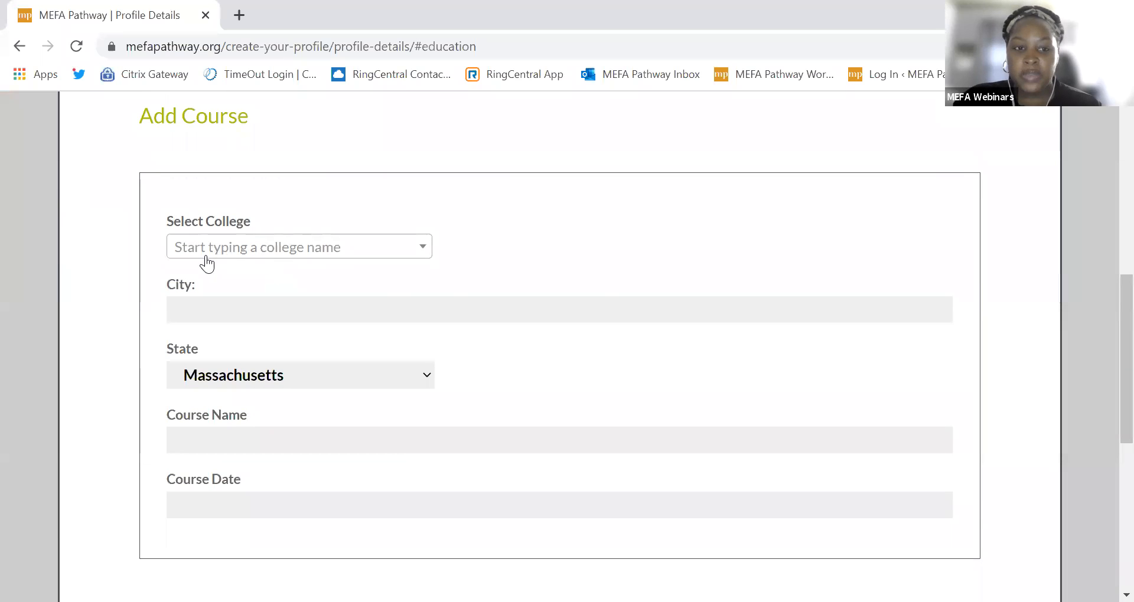
scroll(394, 356, "up", 3)
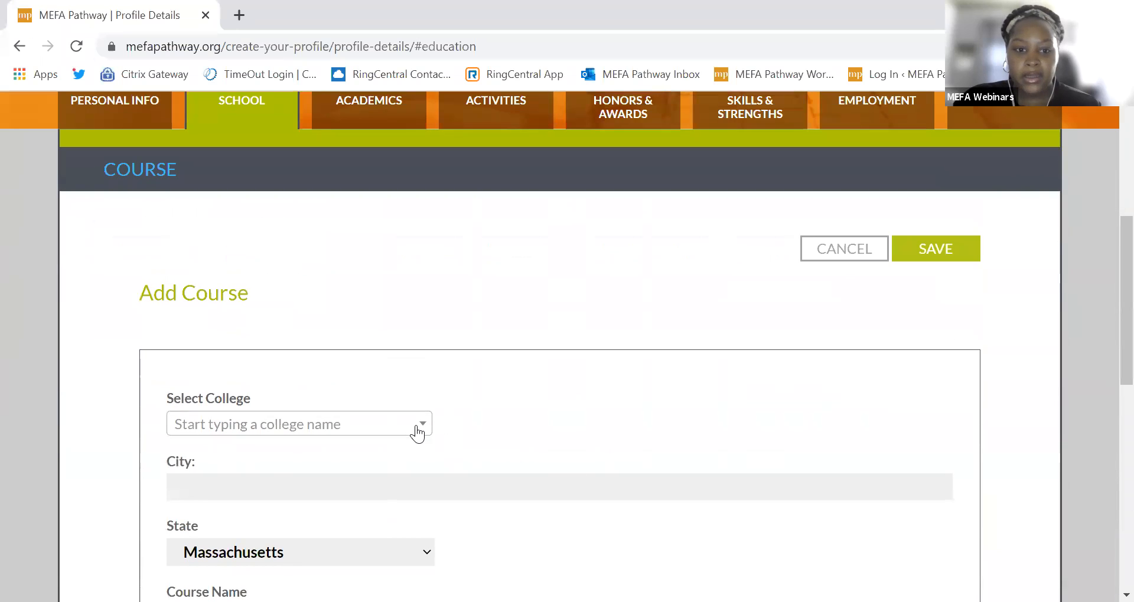
scroll(215, 495, "down", 3)
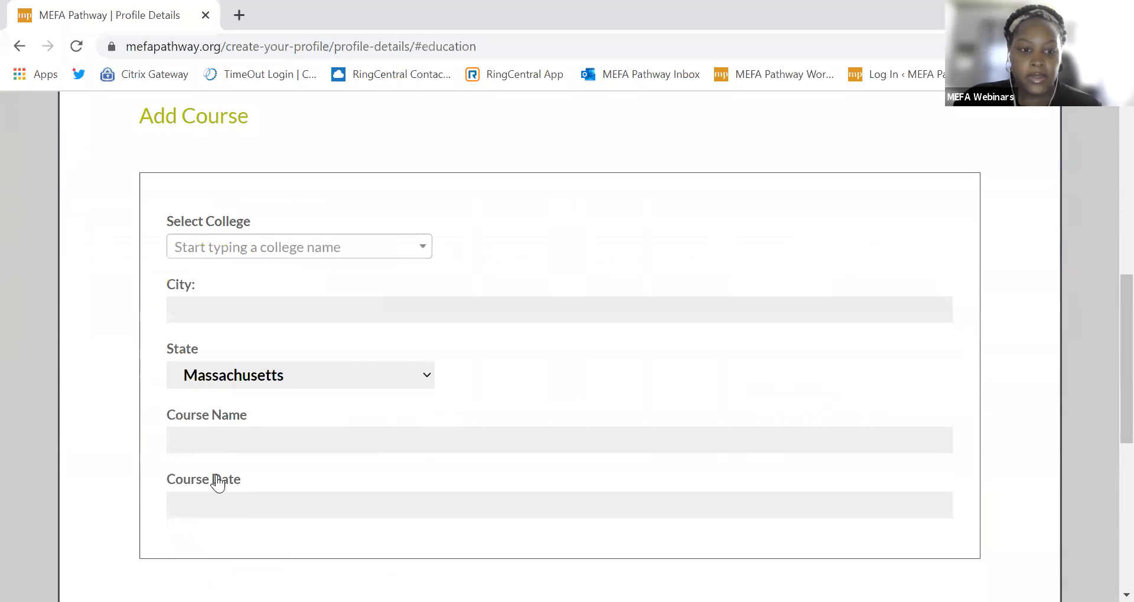
scroll(230, 446, "up", 3)
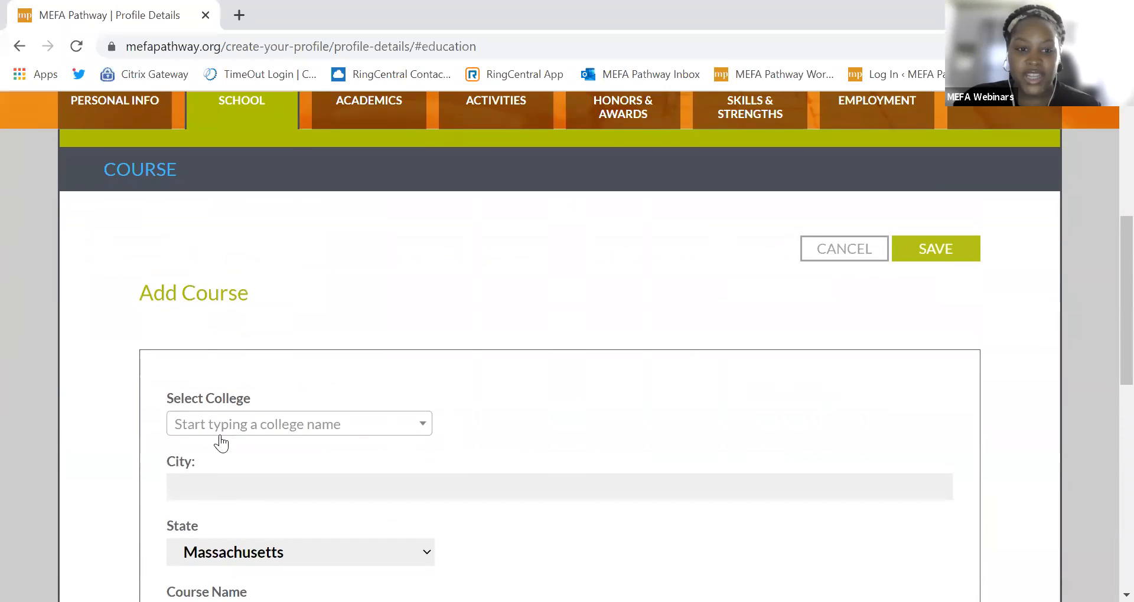
scroll(145, 404, "down", 2)
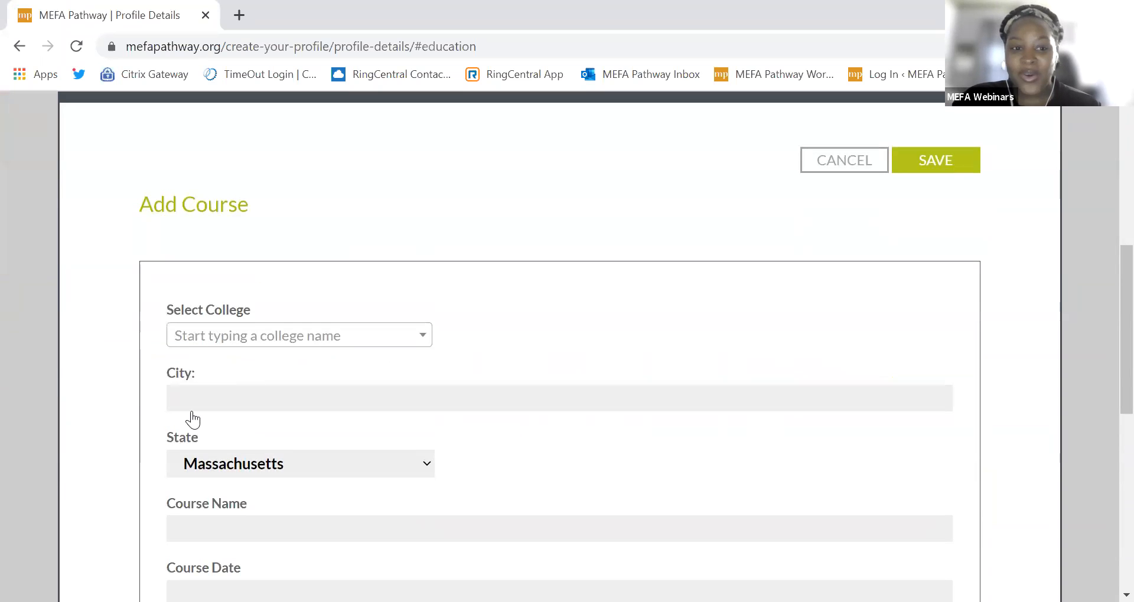
scroll(185, 520, "down", 3)
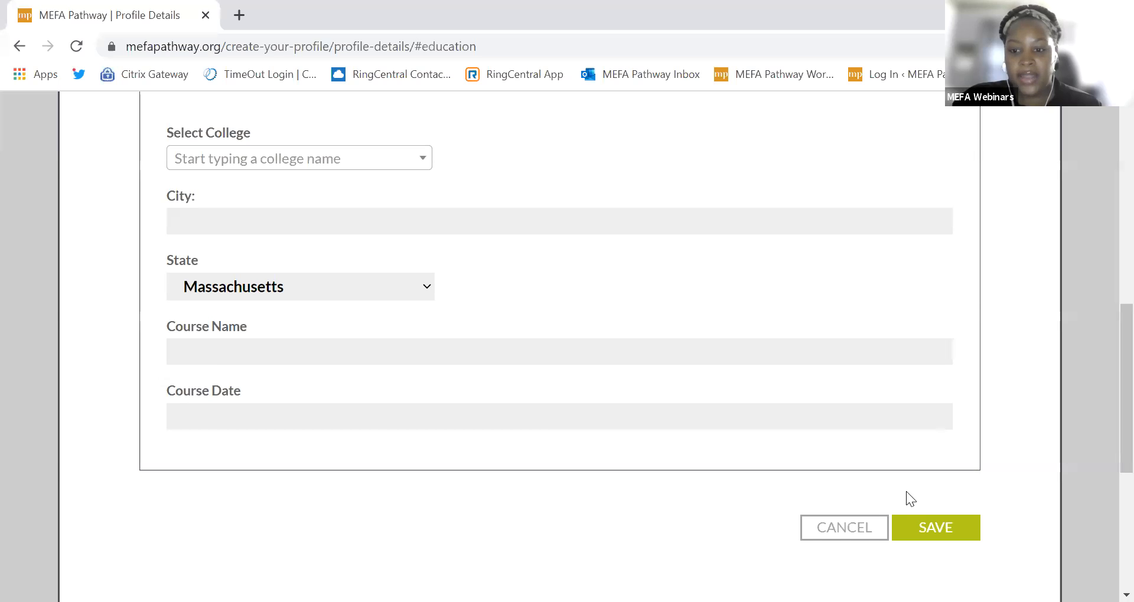
left_click(901, 534)
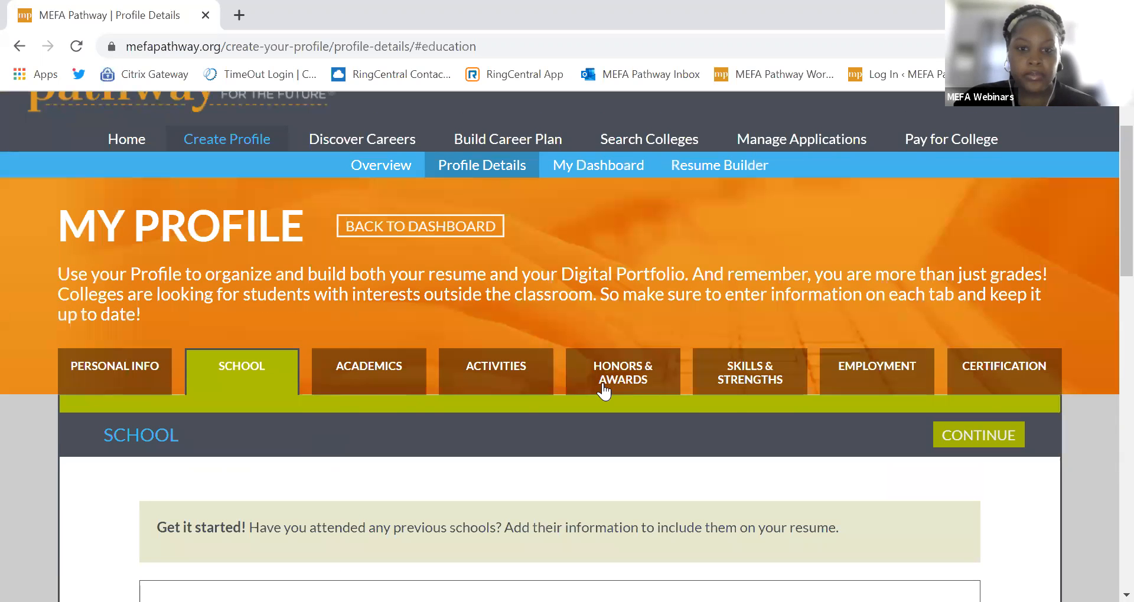
Step: Review Academics: 4.0 weighted GPA, 3 AP courses, SAT and ACT scores, and empty TOEFL section
left_click(974, 448)
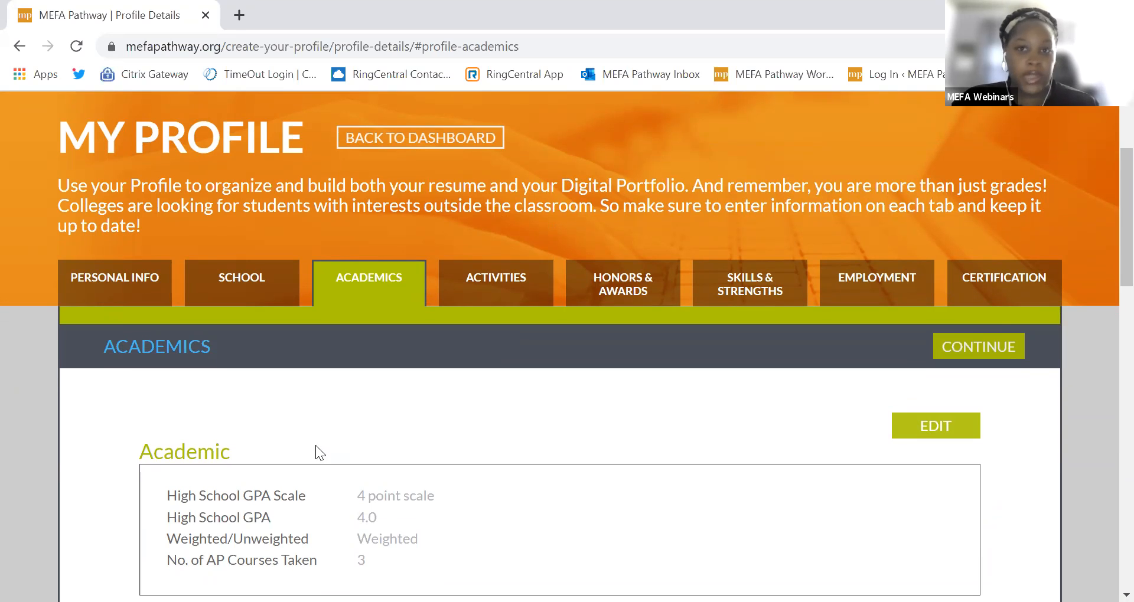
scroll(316, 445, "down", 8)
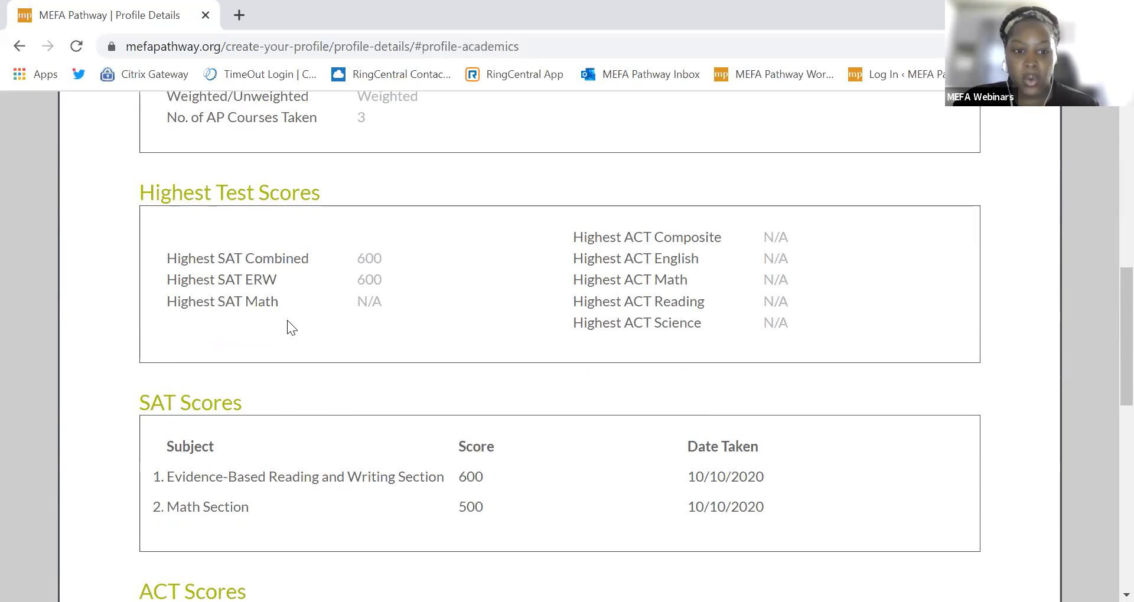
scroll(275, 447, "down", 3)
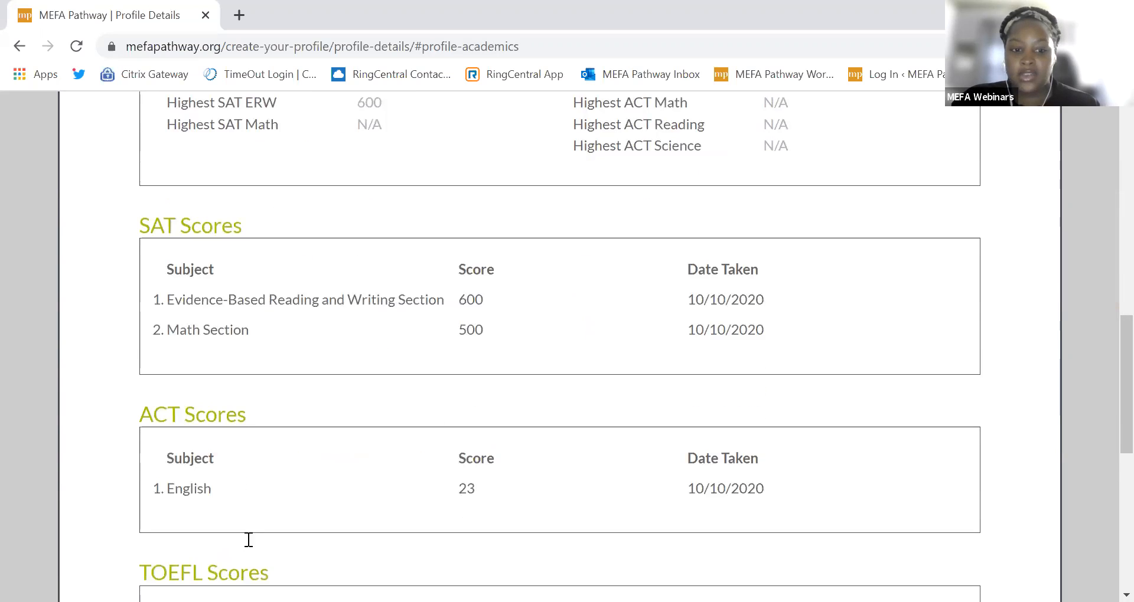
scroll(248, 539, "down", 2)
scroll(240, 512, "down", 1)
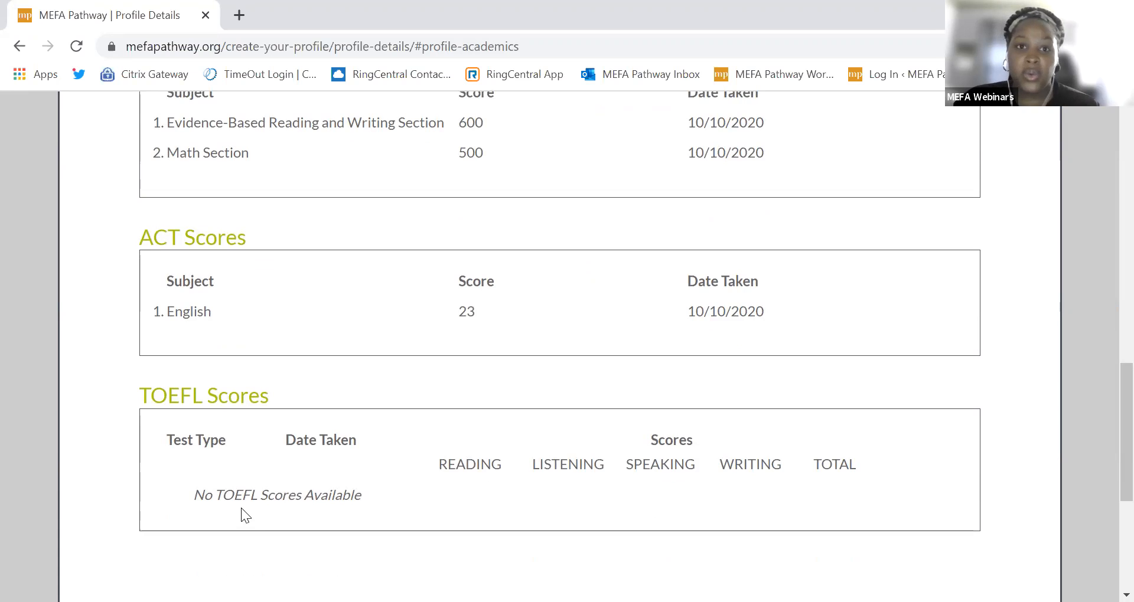
scroll(241, 511, "up", 1)
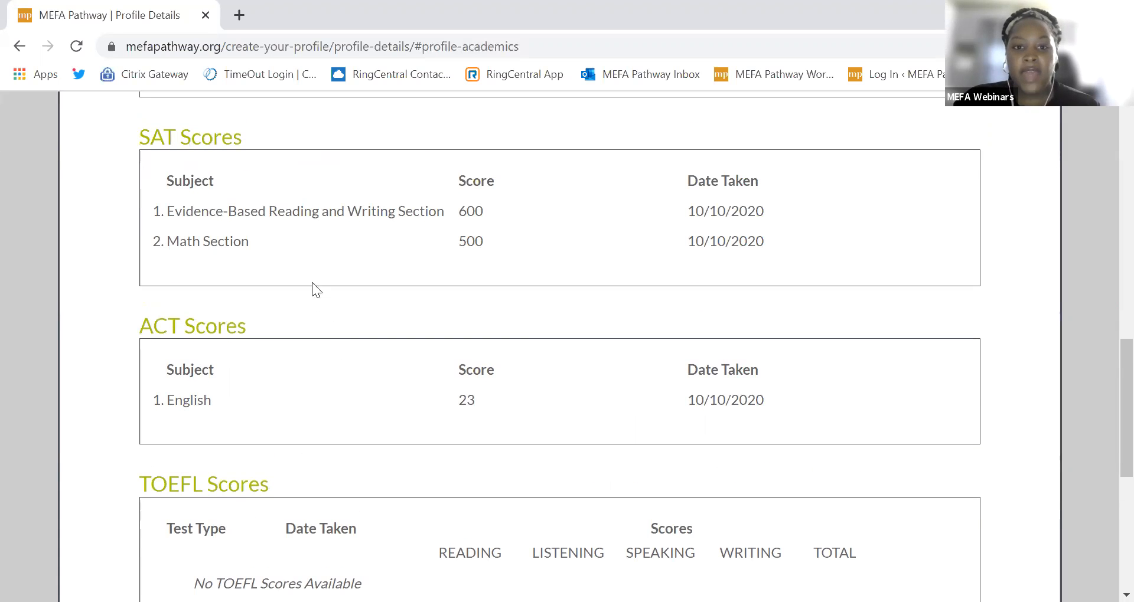
scroll(309, 300, "up", 1)
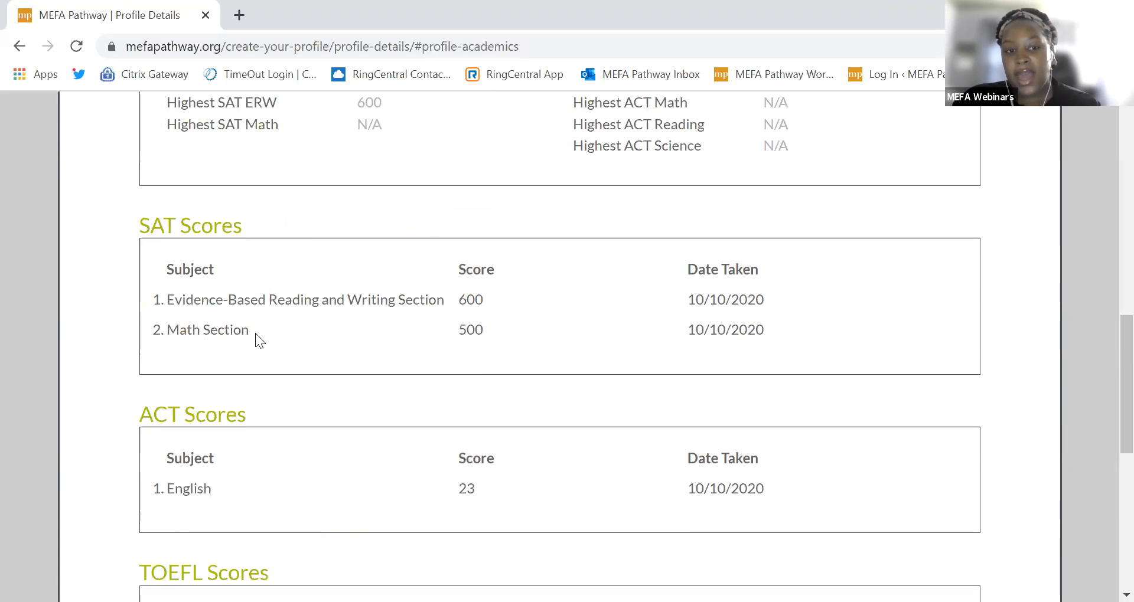
left_click_drag(1106, 412, 1106, 243)
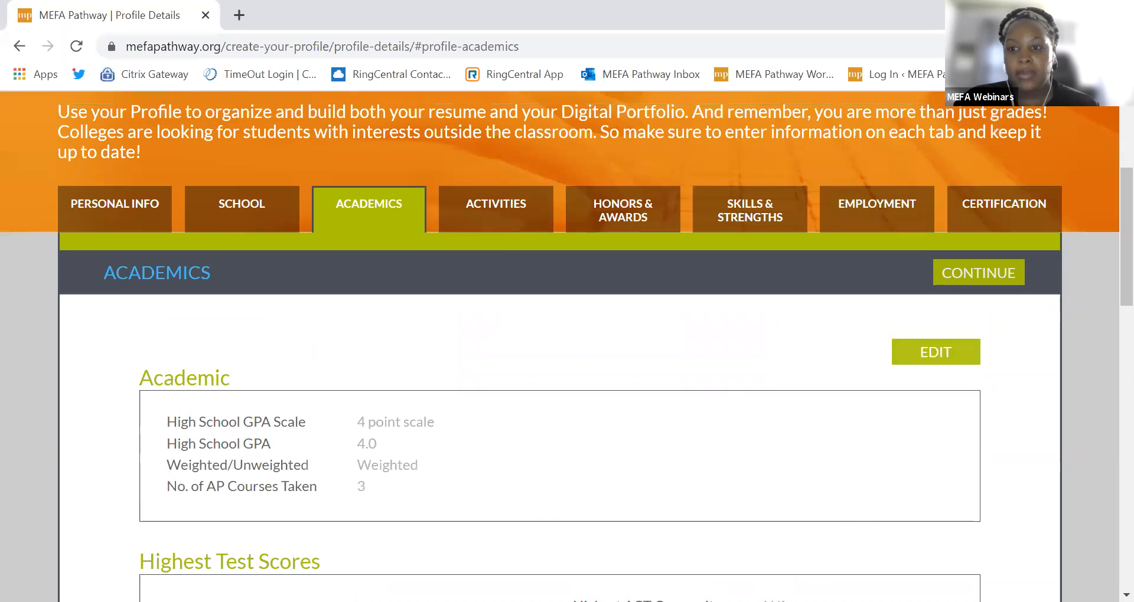
scroll(351, 454, "down", 1)
scroll(407, 450, "up", 1)
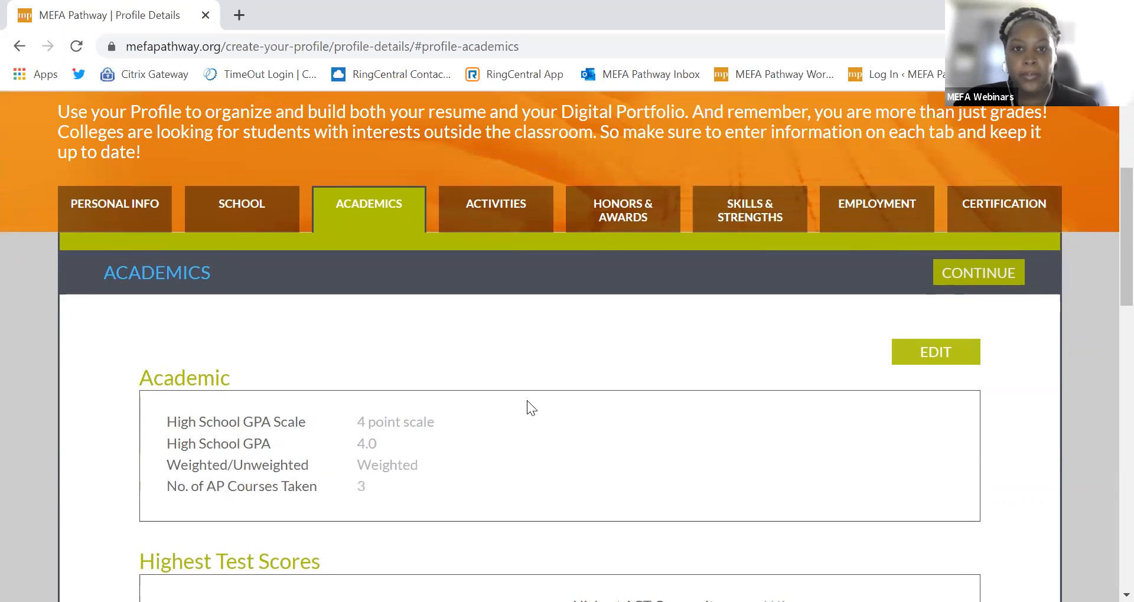
scroll(527, 400, "up", 1)
scroll(526, 400, "up", 1)
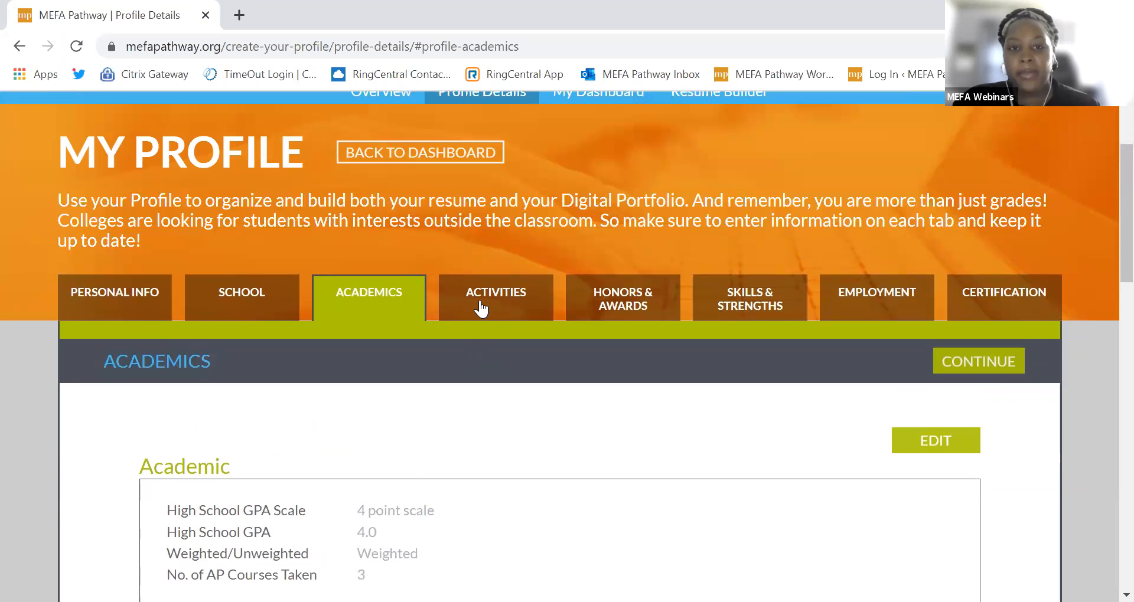
Step: Show the Activities section with the Athletics - Baseball entry (Pitcher, Captain, grades 9–12)
left_click(481, 307)
scroll(423, 389, "down", 3)
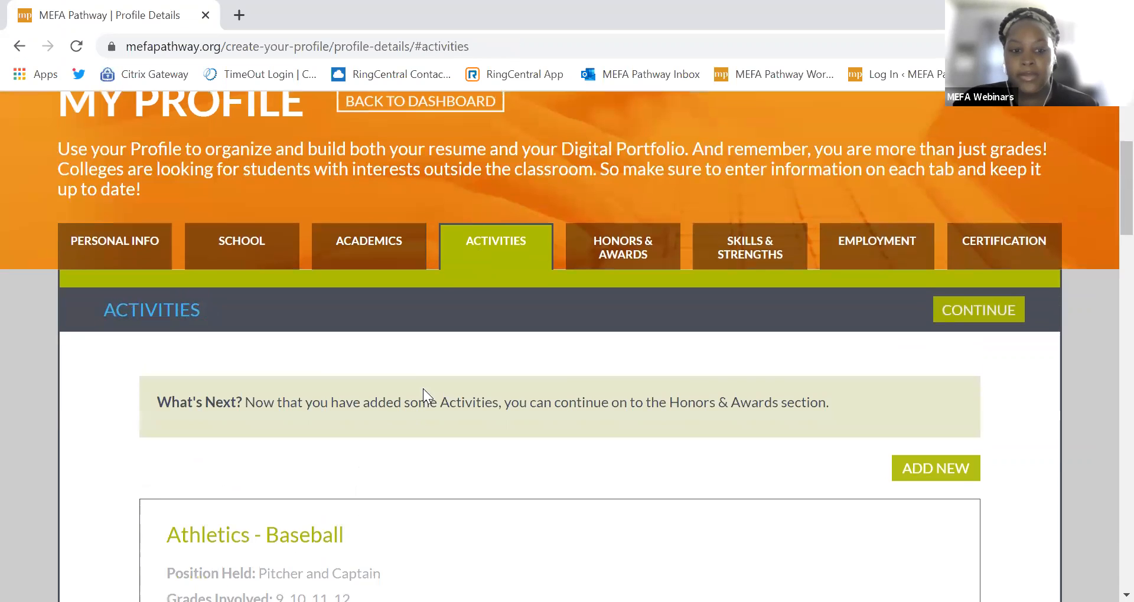
scroll(412, 412, "up", 2)
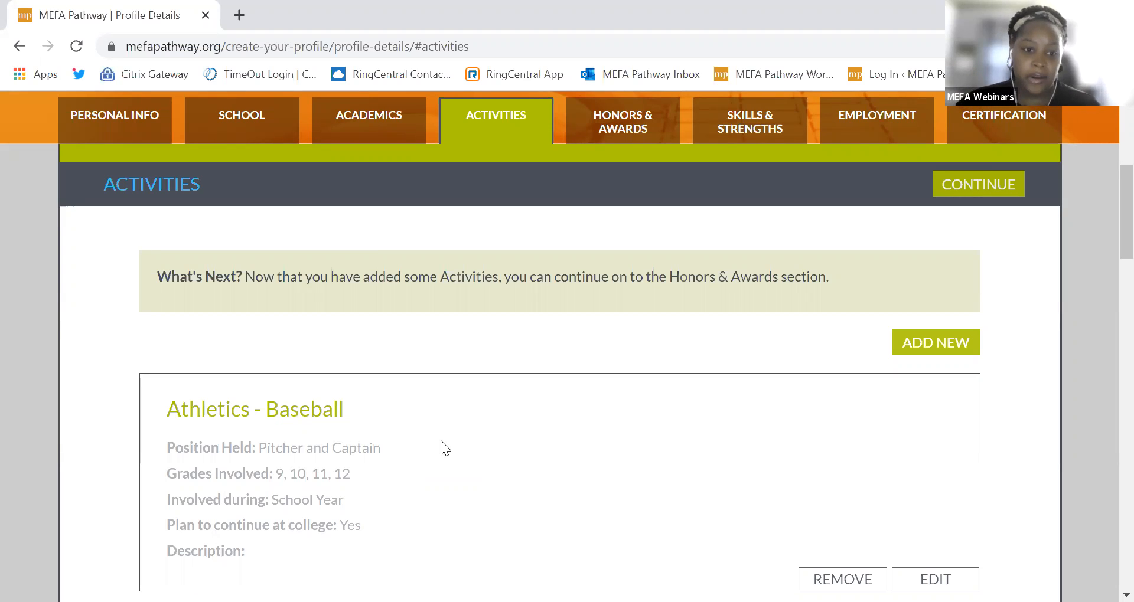
Step: Start a new Dance activity for grade 10 with School Year involvement
left_click(963, 350)
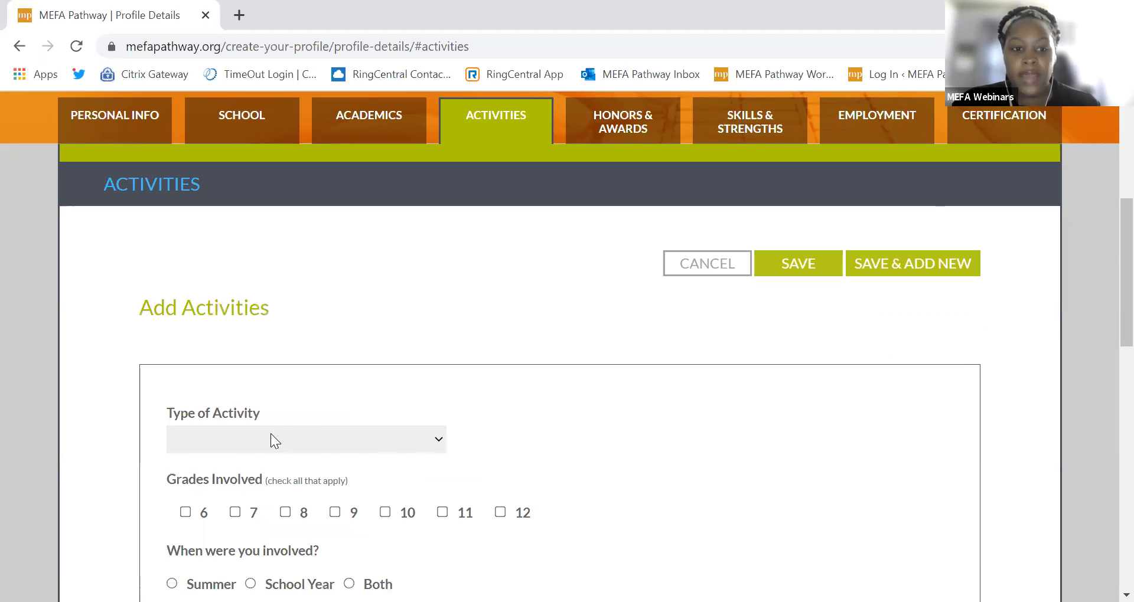
left_click(261, 445)
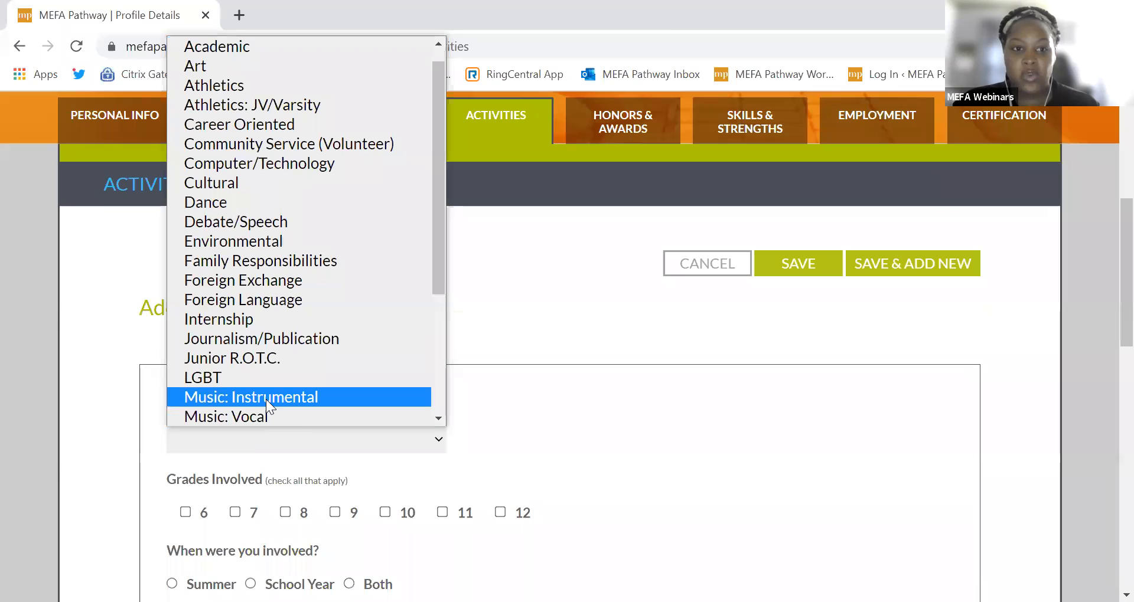
left_click(254, 202)
scroll(492, 422, "down", 3)
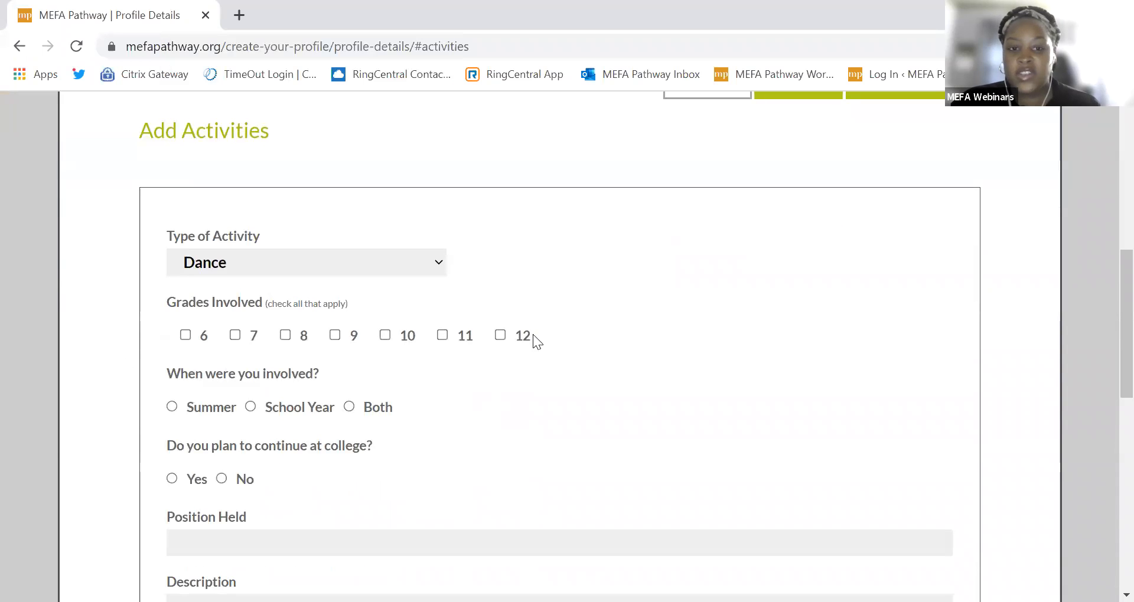
left_click(384, 336)
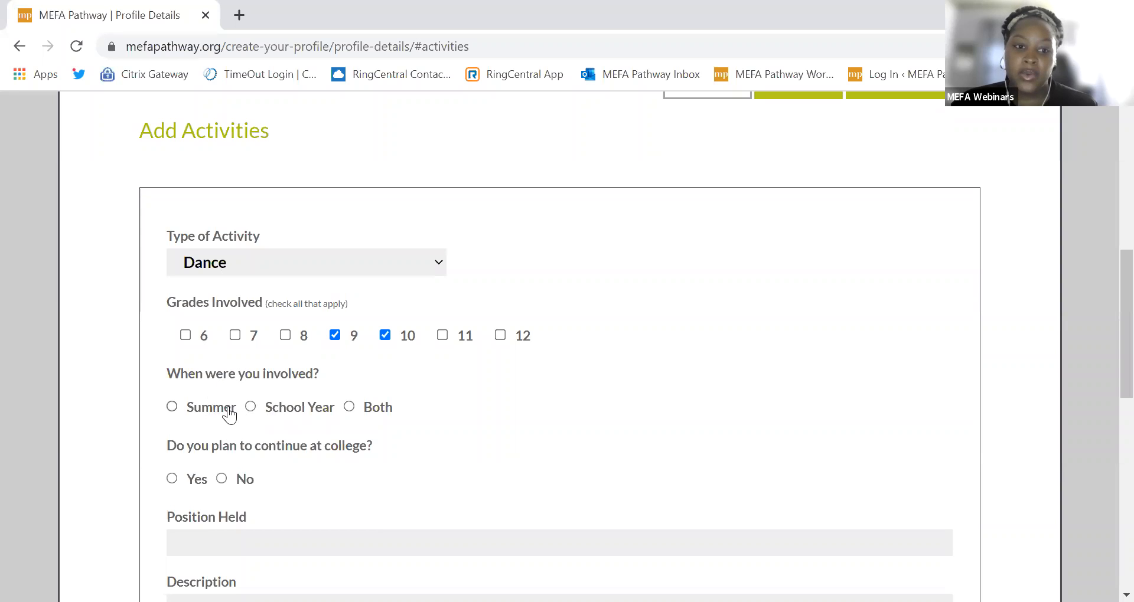
left_click(289, 409)
scroll(198, 424, "down", 1)
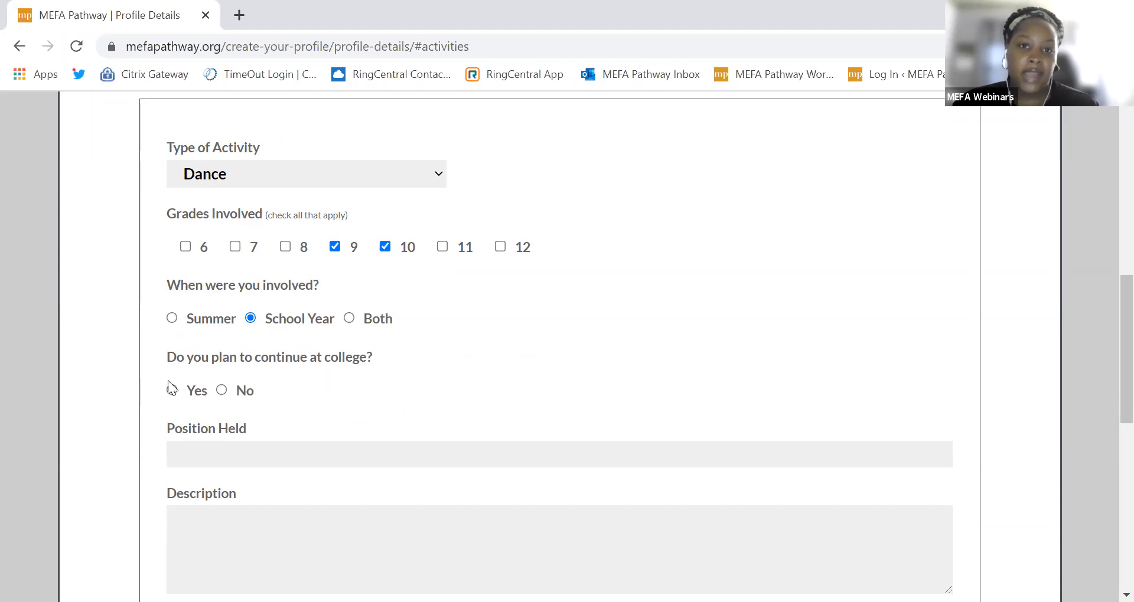
Step: Answer No to college, set position Captain, describe 'Created new dance routines.' and save
left_click(225, 389)
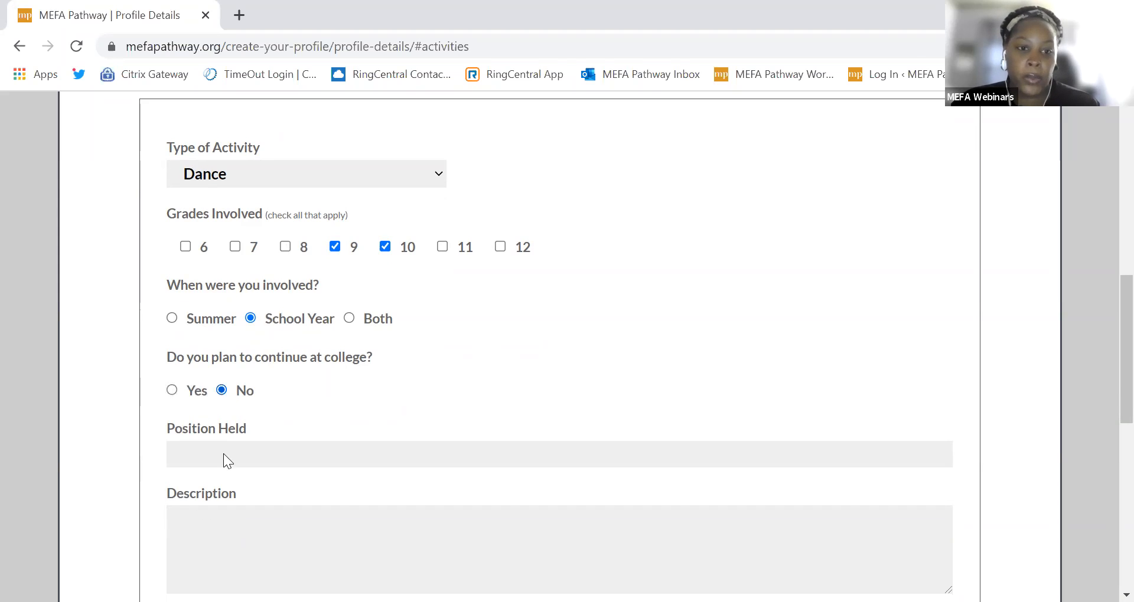
left_click(211, 450)
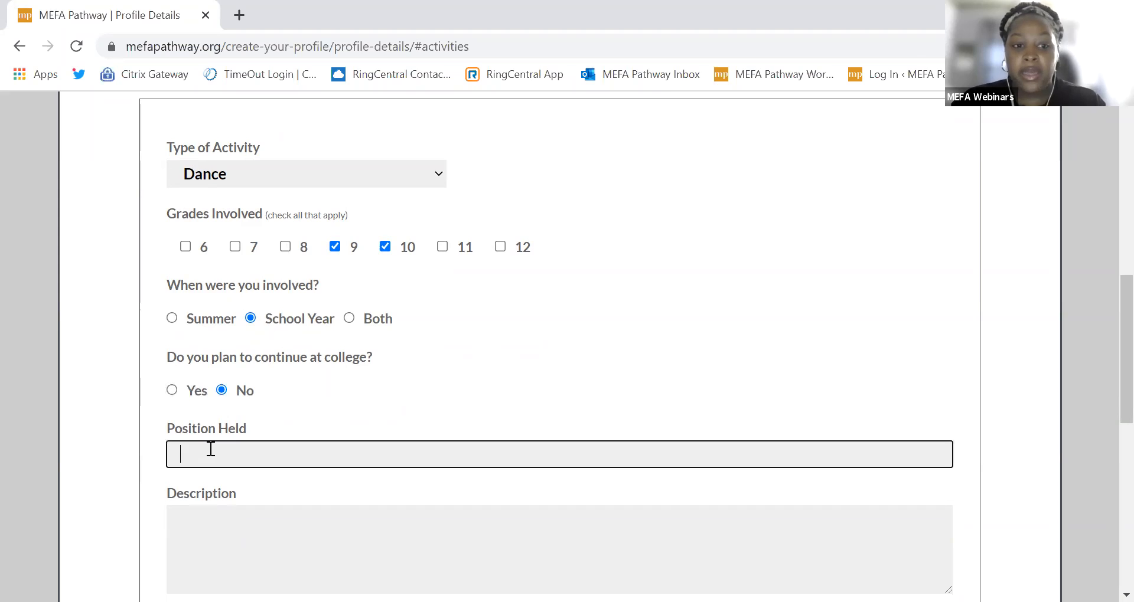
type("Ca")
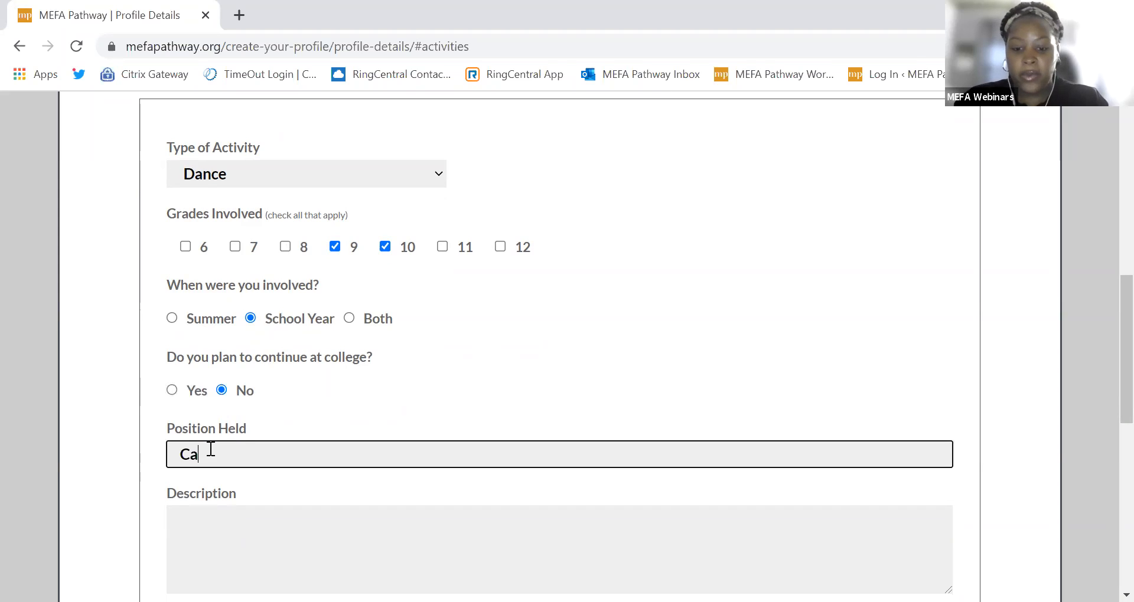
type("ptain")
key("Tab")
type("C")
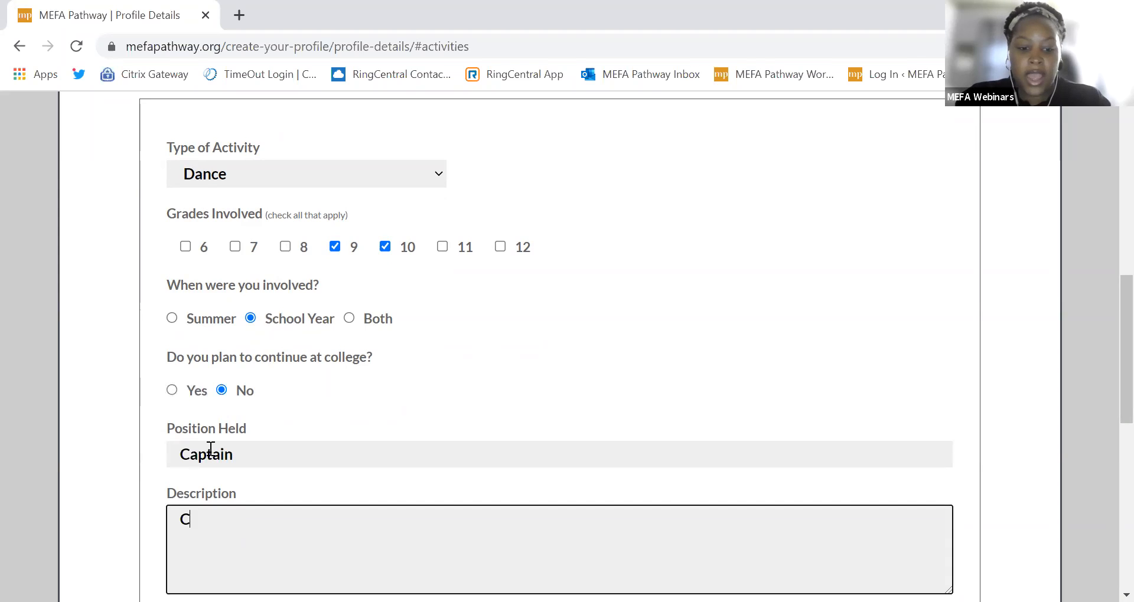
type("reated new da")
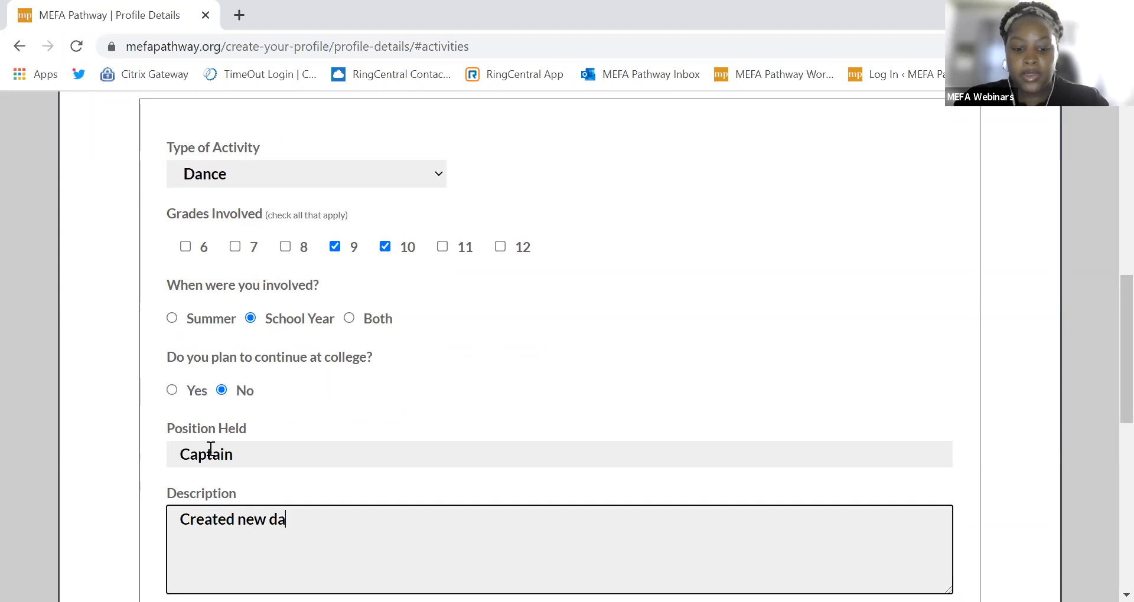
type("nce routines.")
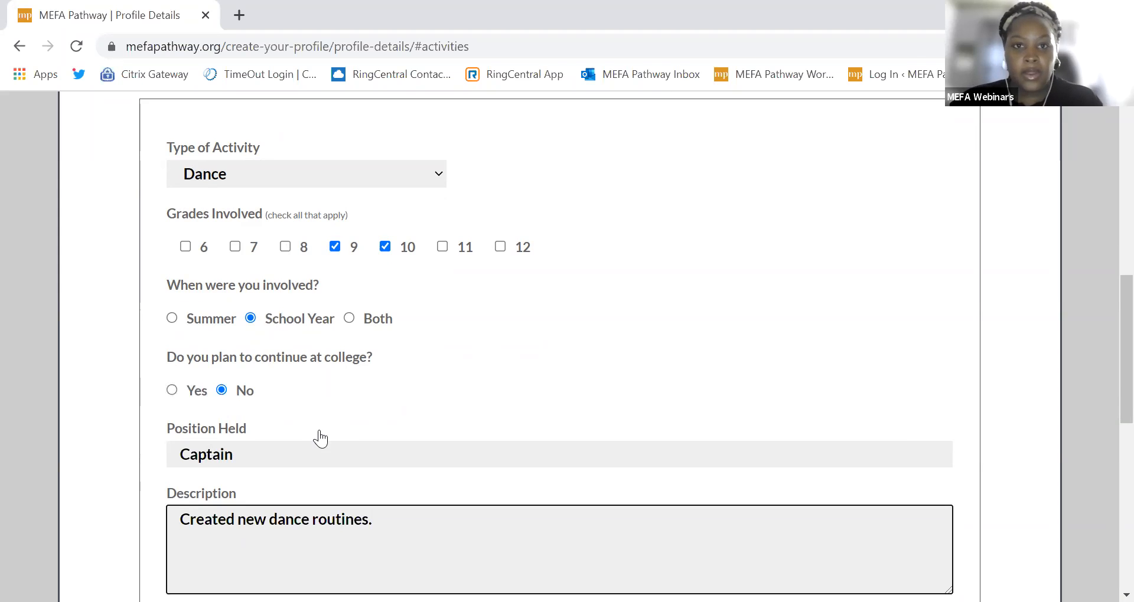
scroll(320, 440, "down", 3)
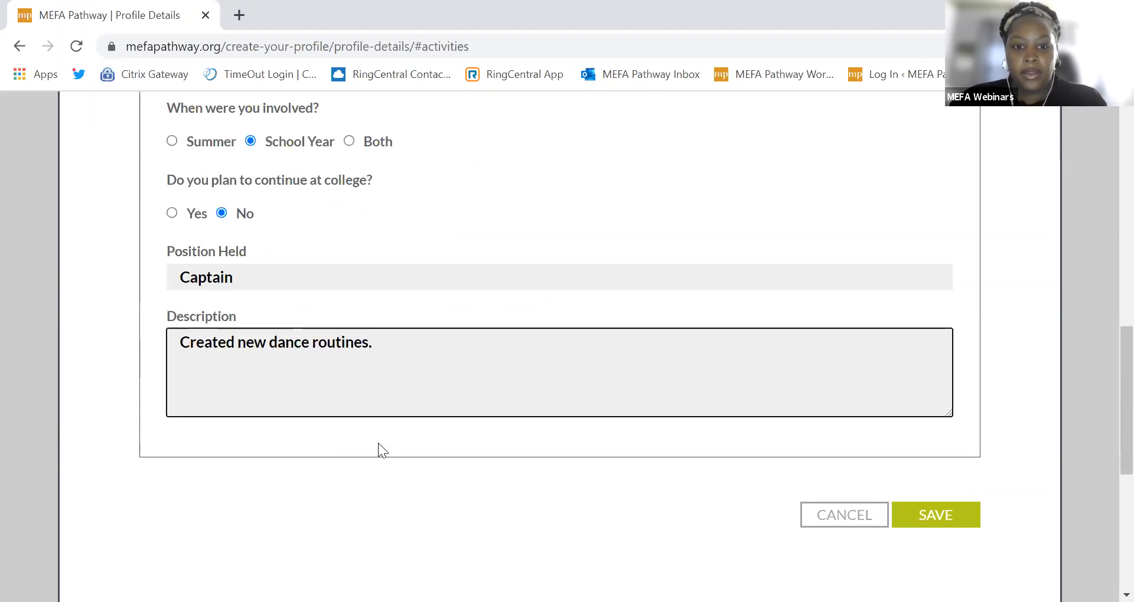
left_click(959, 518)
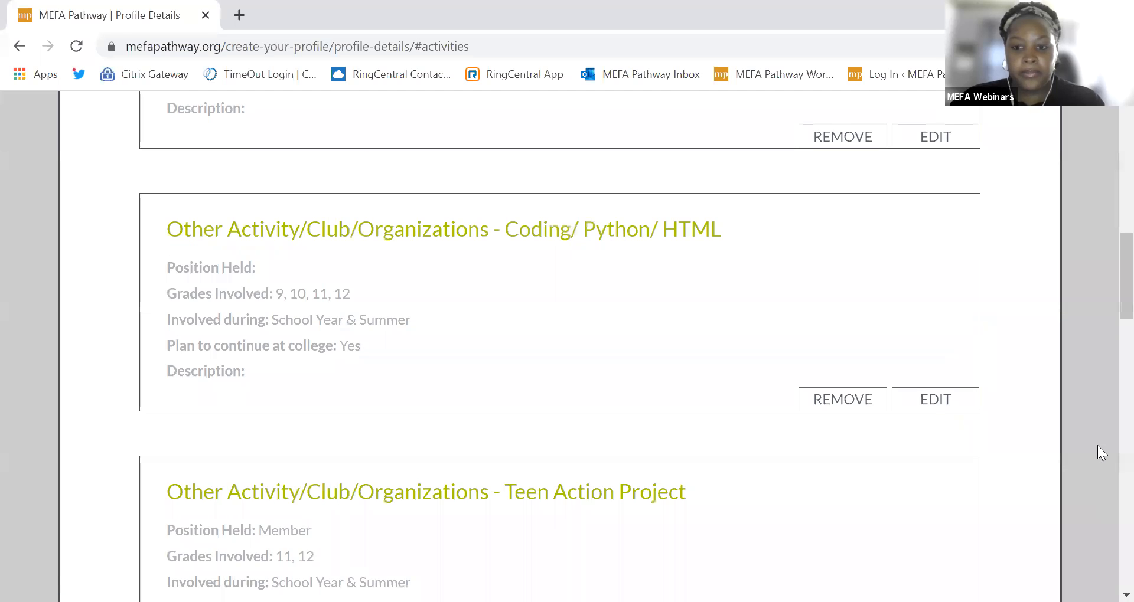
Step: Check the new Dance entry in the Activities cards, scrolling back up to Athletics - Baseball
scroll(1106, 256, "up", 5)
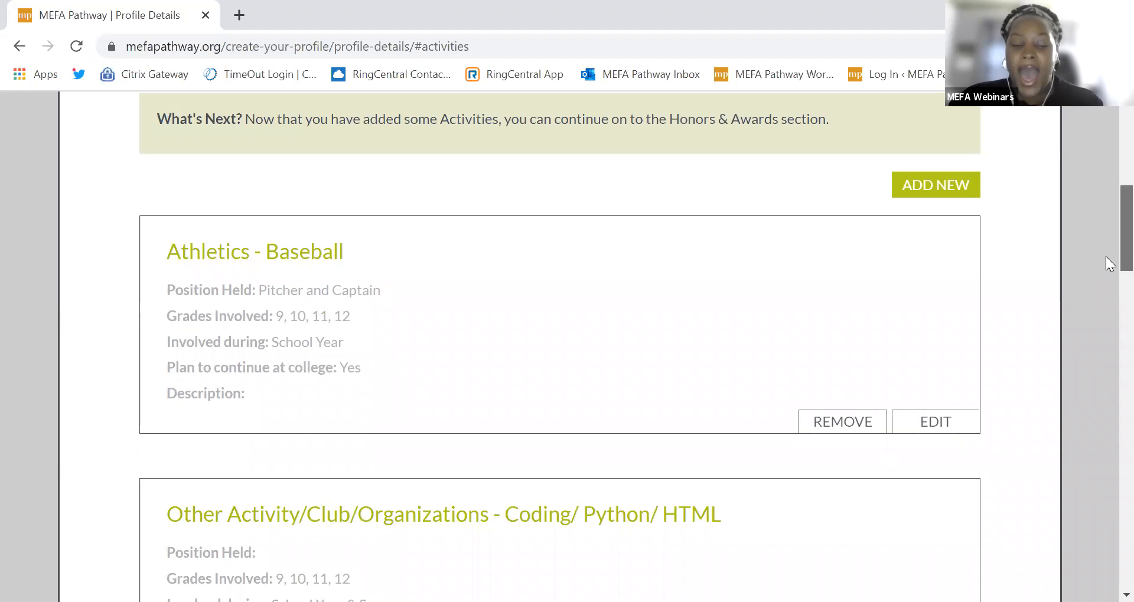
left_click_drag(1105, 256, 1105, 499)
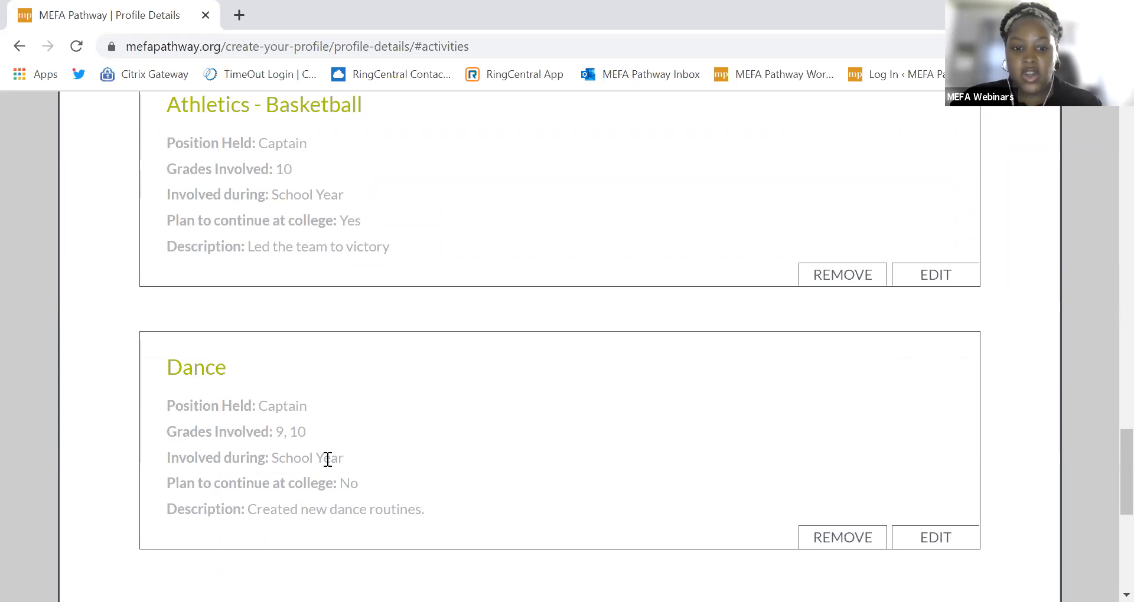
scroll(318, 466, "up", 1)
left_click_drag(1105, 464, 1105, 353)
scroll(1106, 388, "up", 2)
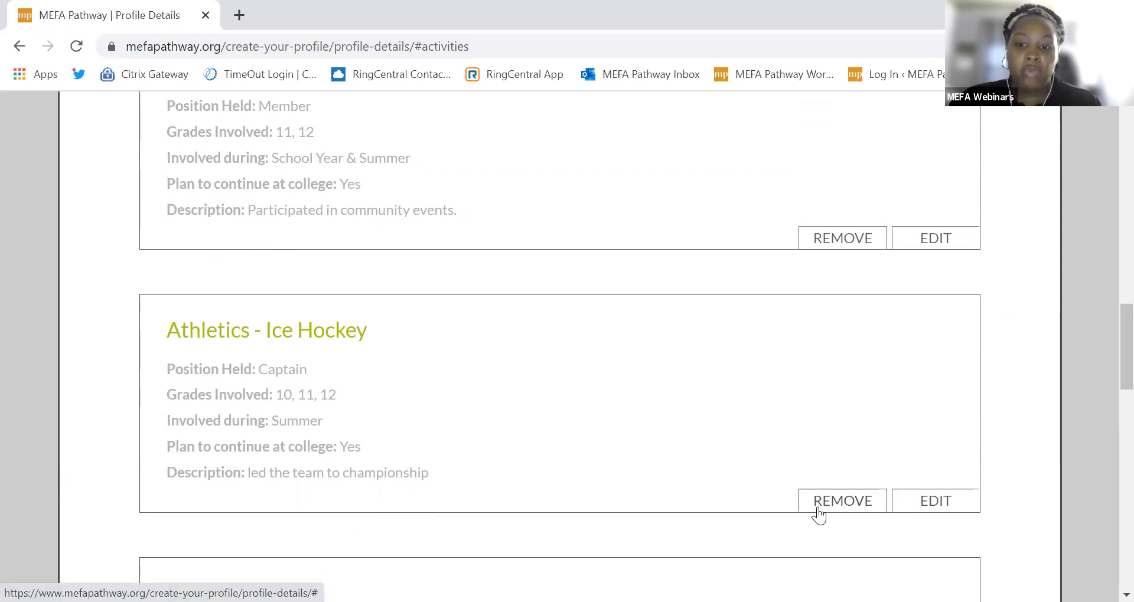
scroll(817, 508, "up", 7)
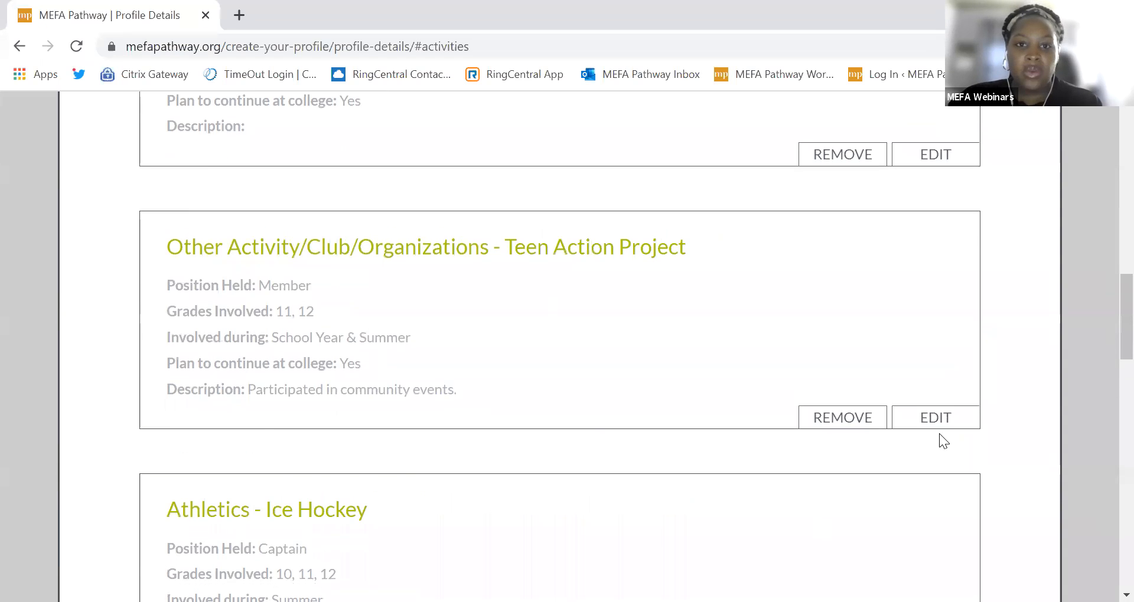
scroll(939, 437, "up", 10)
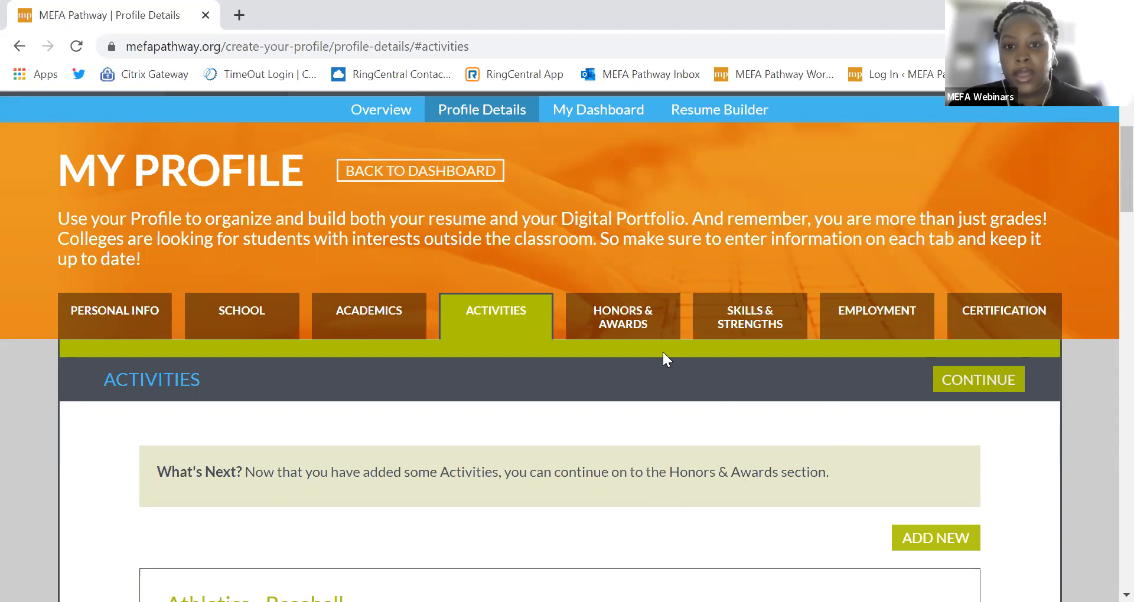
Step: Look over a new Honors & Awards entry form, then cancel it and return to the awards list
left_click(620, 330)
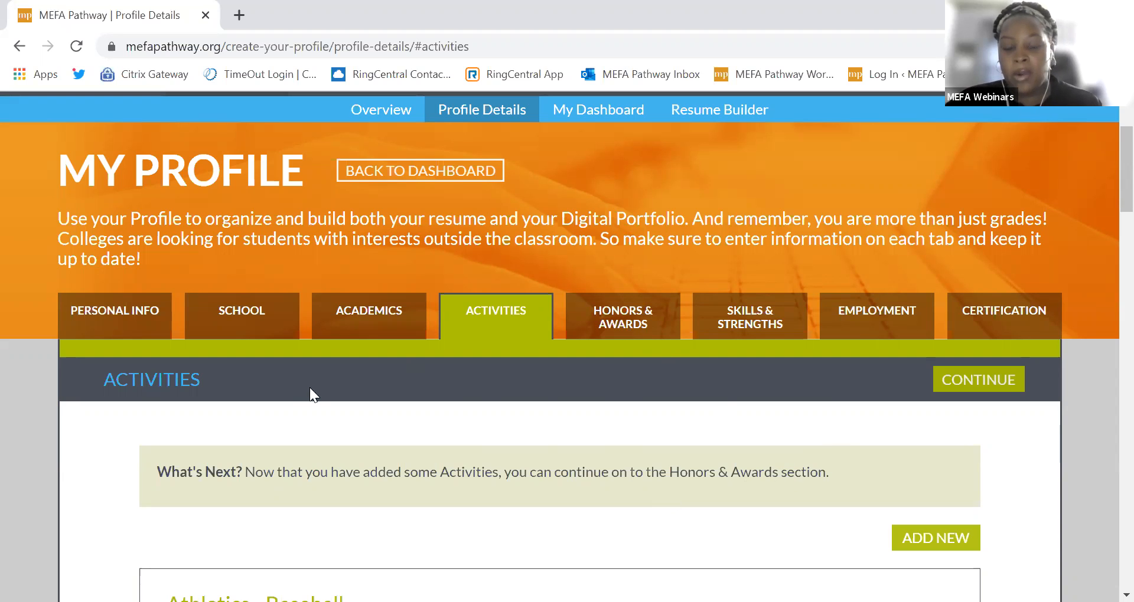
scroll(226, 497, "down", 3)
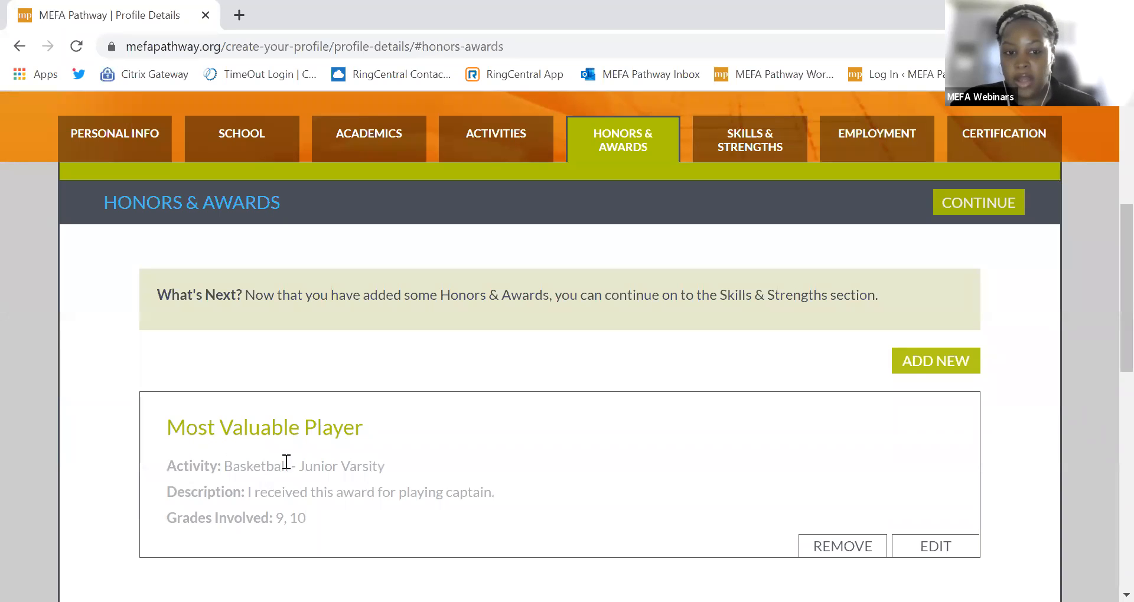
left_click(917, 376)
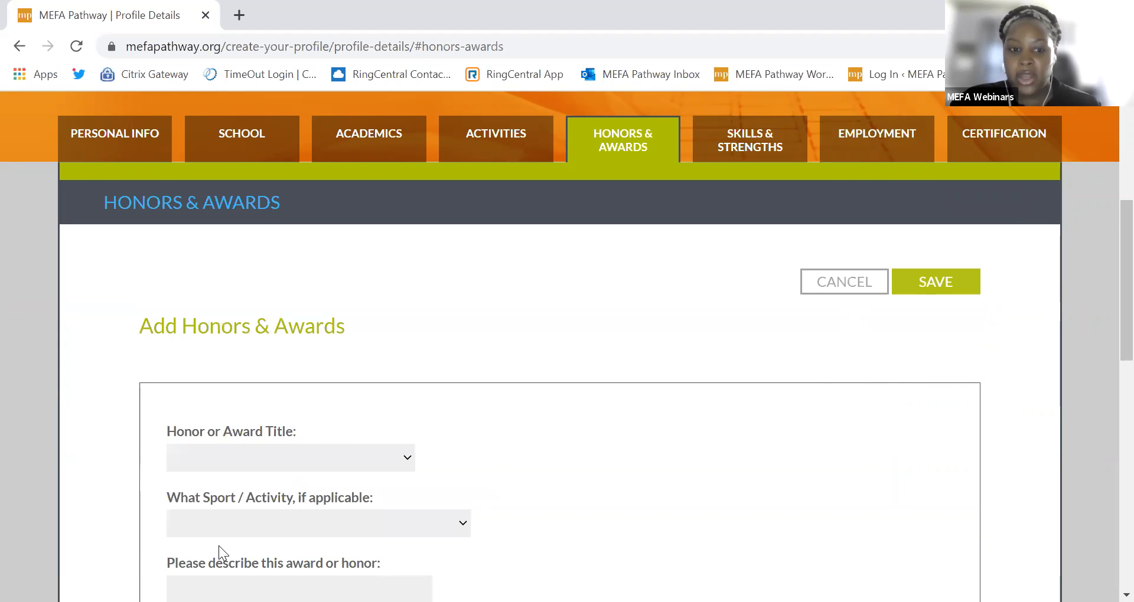
scroll(329, 350, "down", 1)
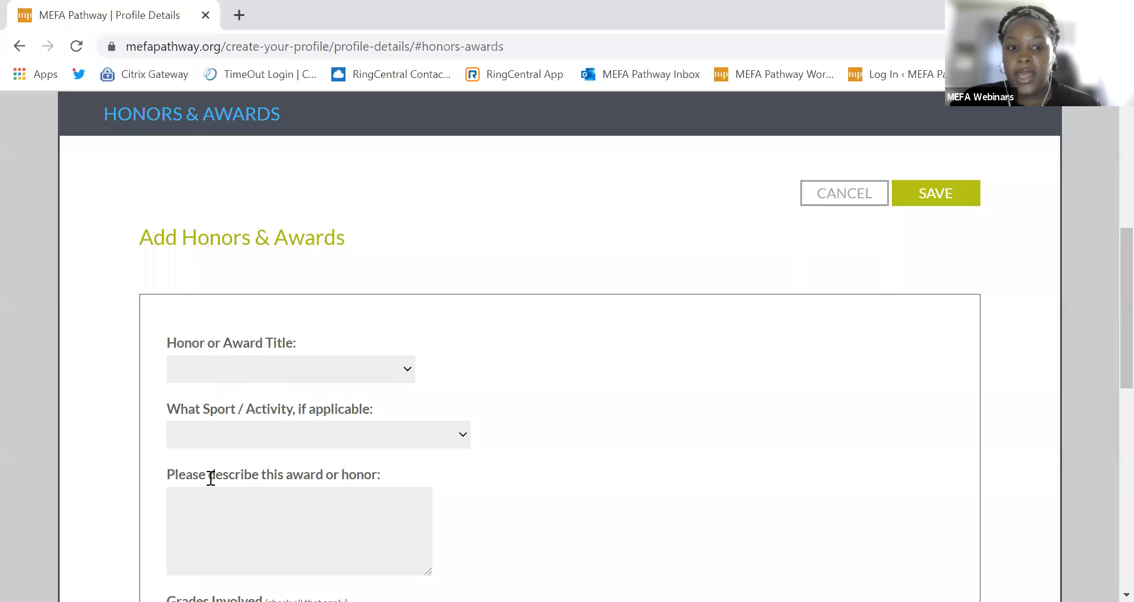
scroll(246, 492, "down", 1)
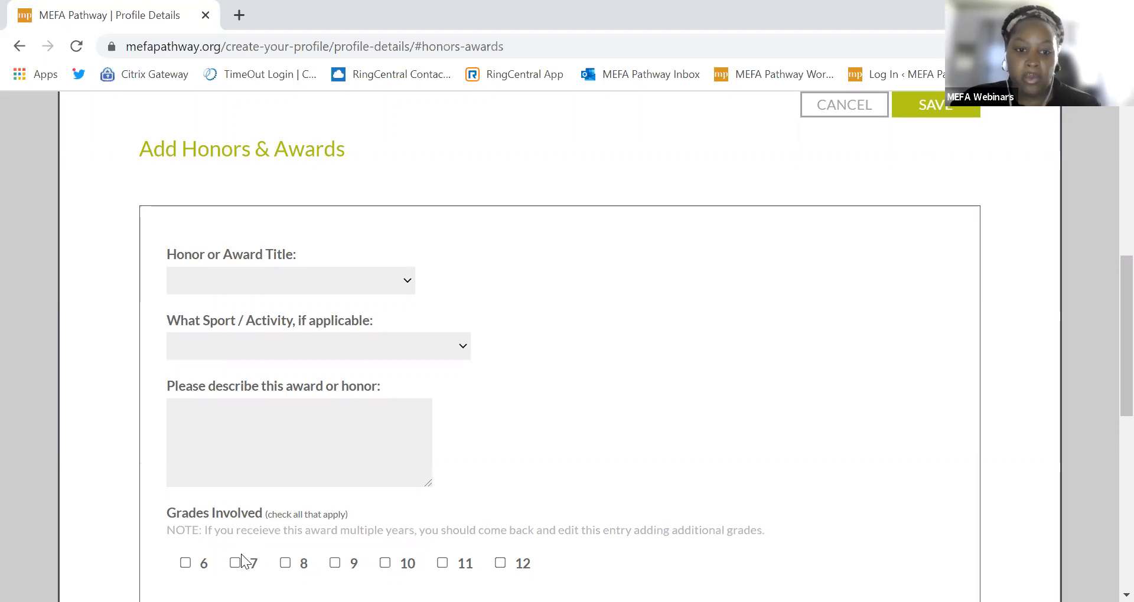
scroll(241, 554, "down", 1)
scroll(240, 553, "up", 3)
scroll(241, 554, "up", 4)
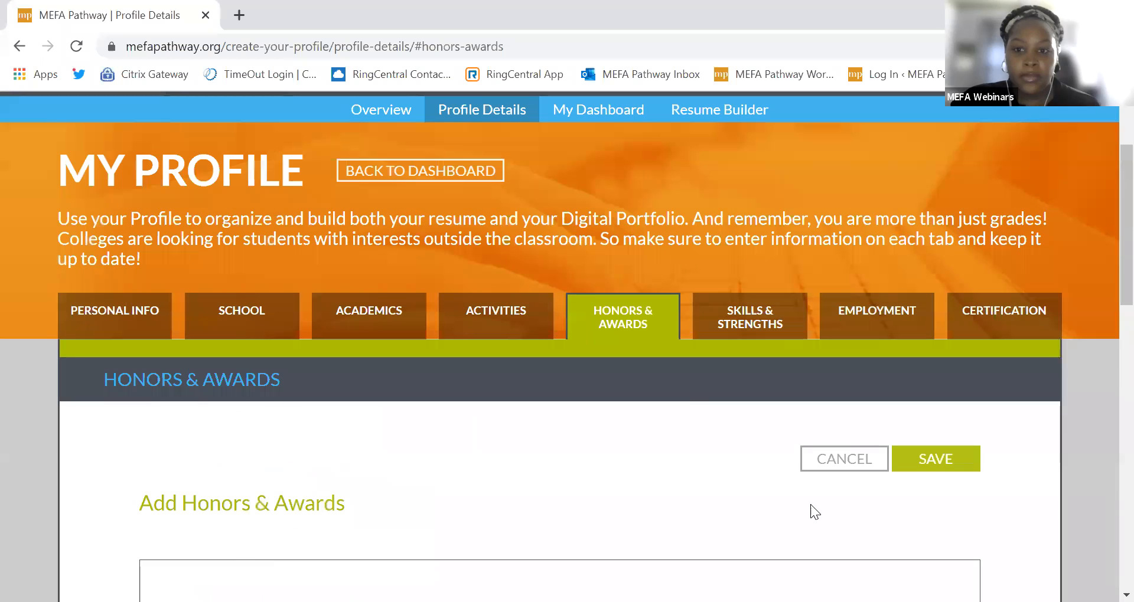
left_click(856, 458)
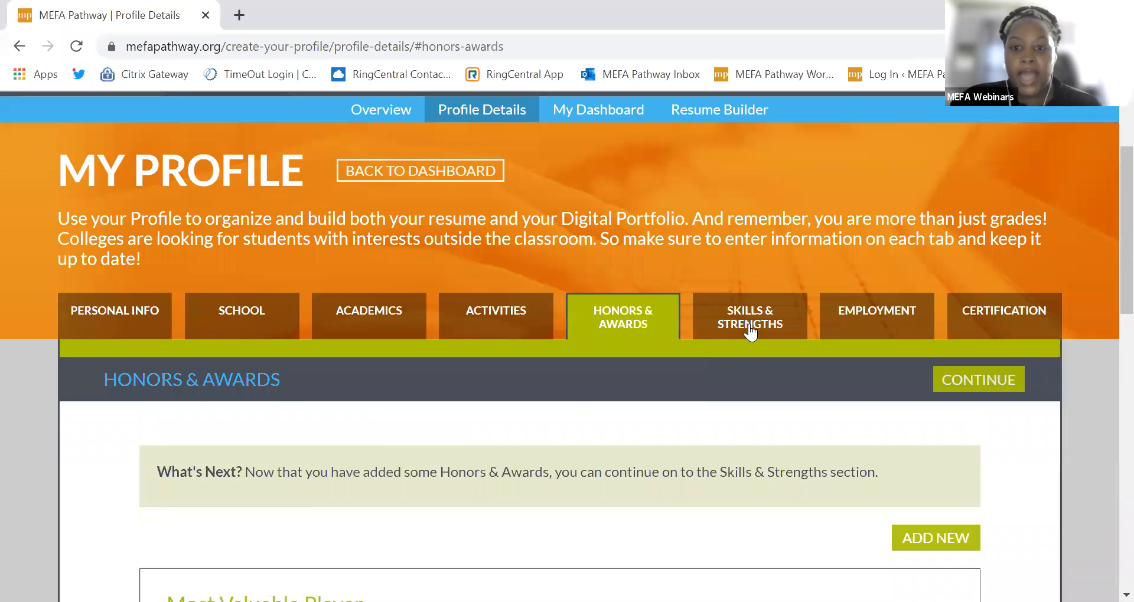
Step: Go to Skills & Strengths and put the saved skills into edit mode
left_click(745, 323)
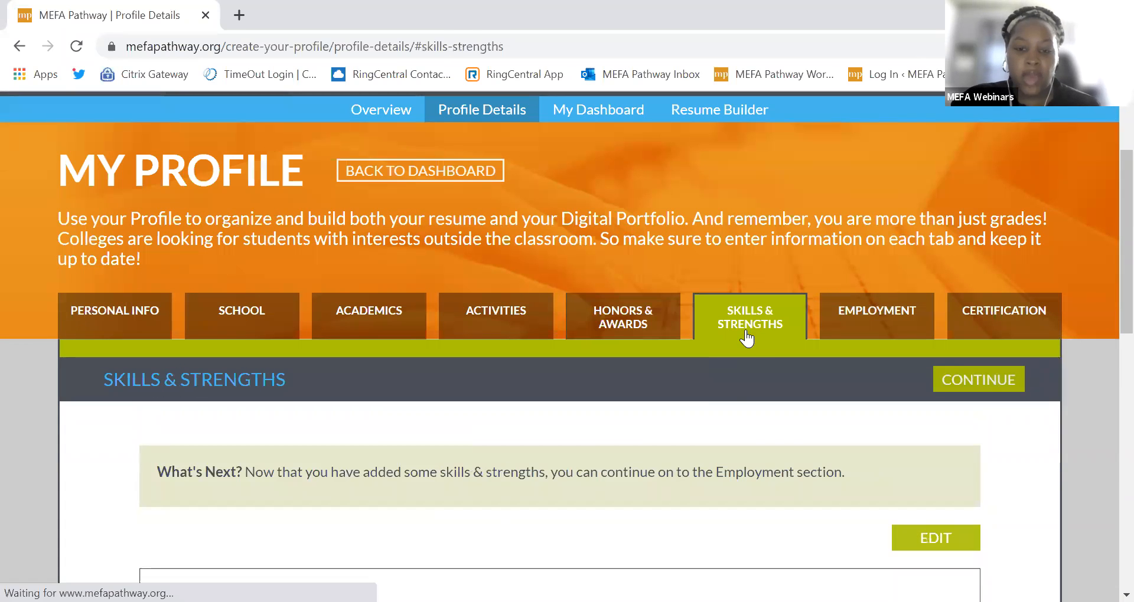
scroll(728, 385, "down", 3)
scroll(876, 377, "down", 5)
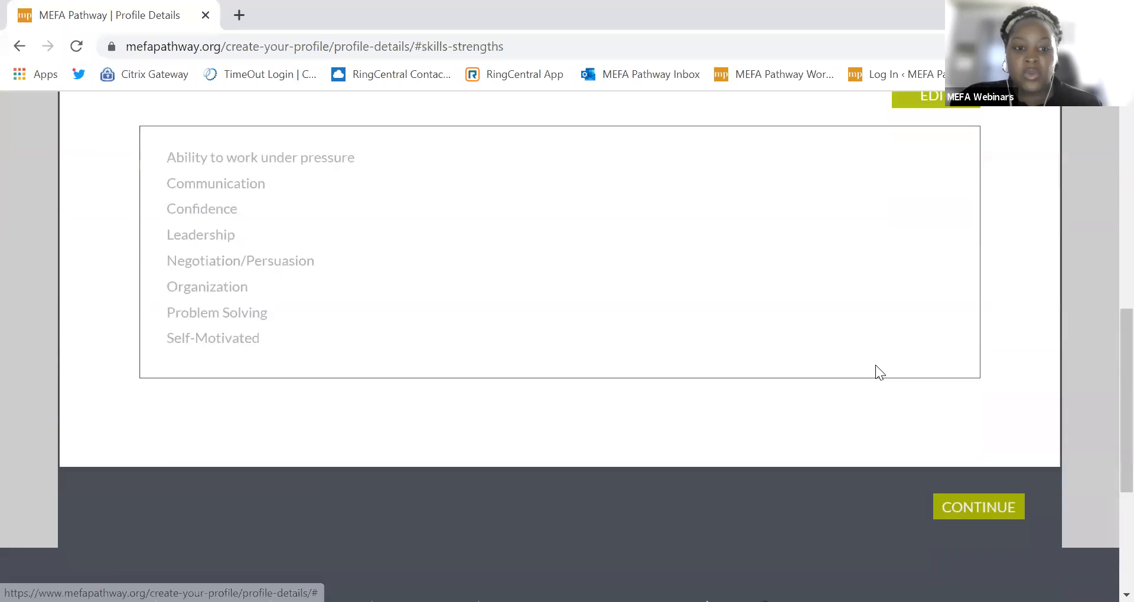
scroll(876, 372, "up", 3)
left_click(926, 275)
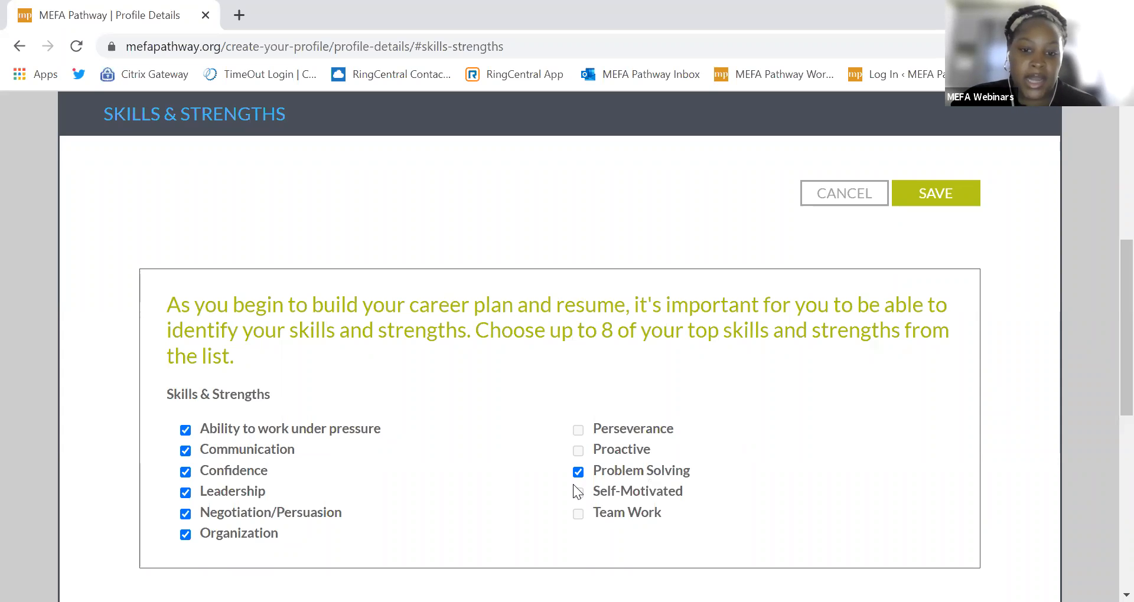
Step: Uncheck Communication and Confidence, check Team Work, and save the skills
scroll(891, 314, "up", 2)
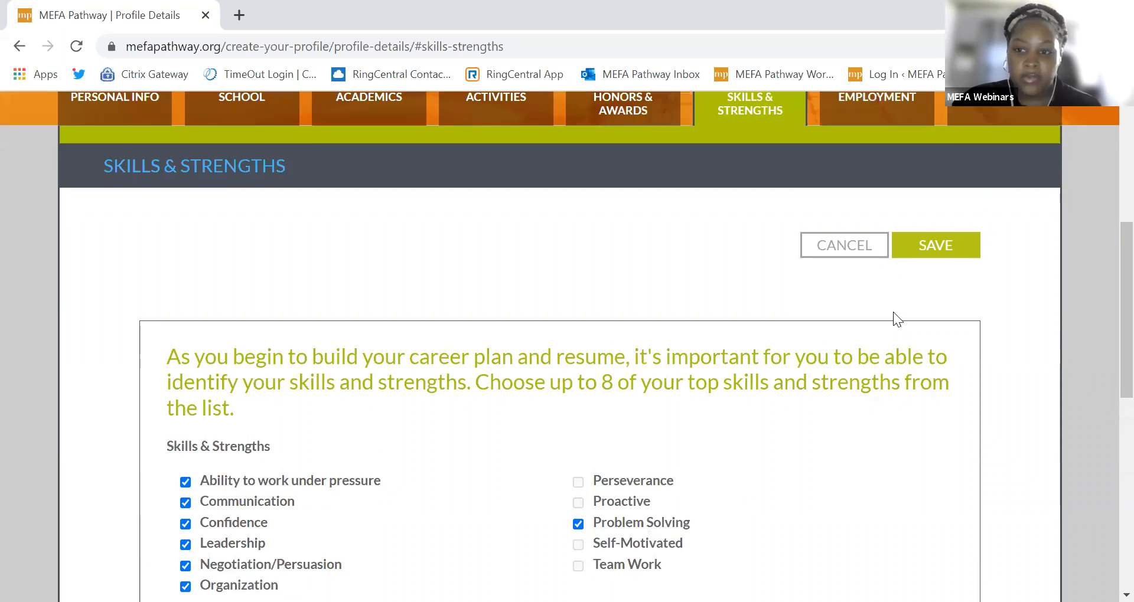
scroll(713, 441, "down", 2)
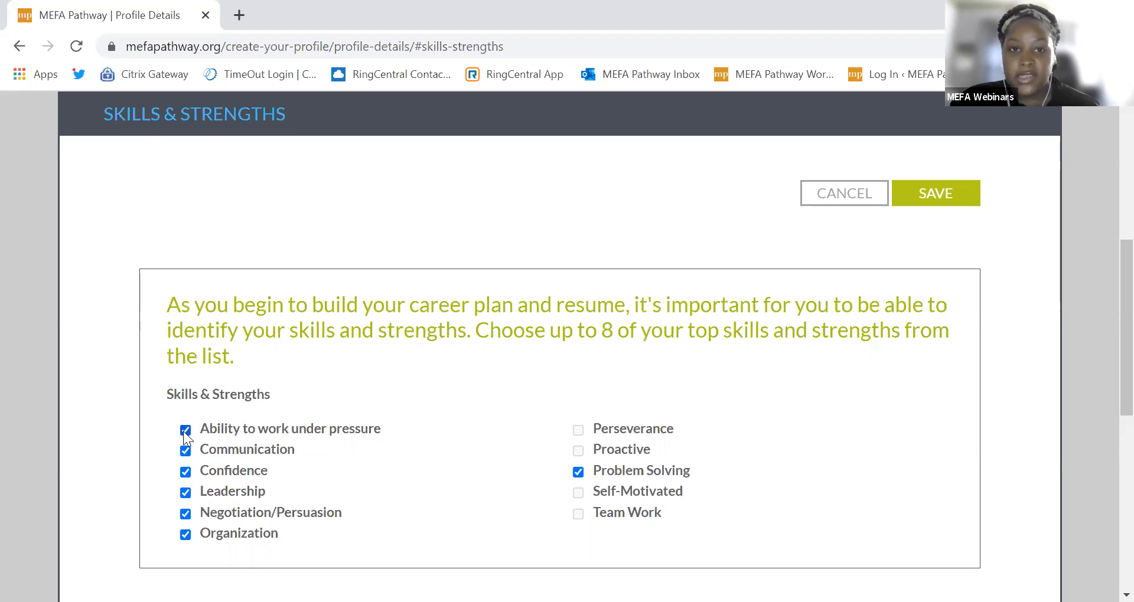
left_click(186, 454)
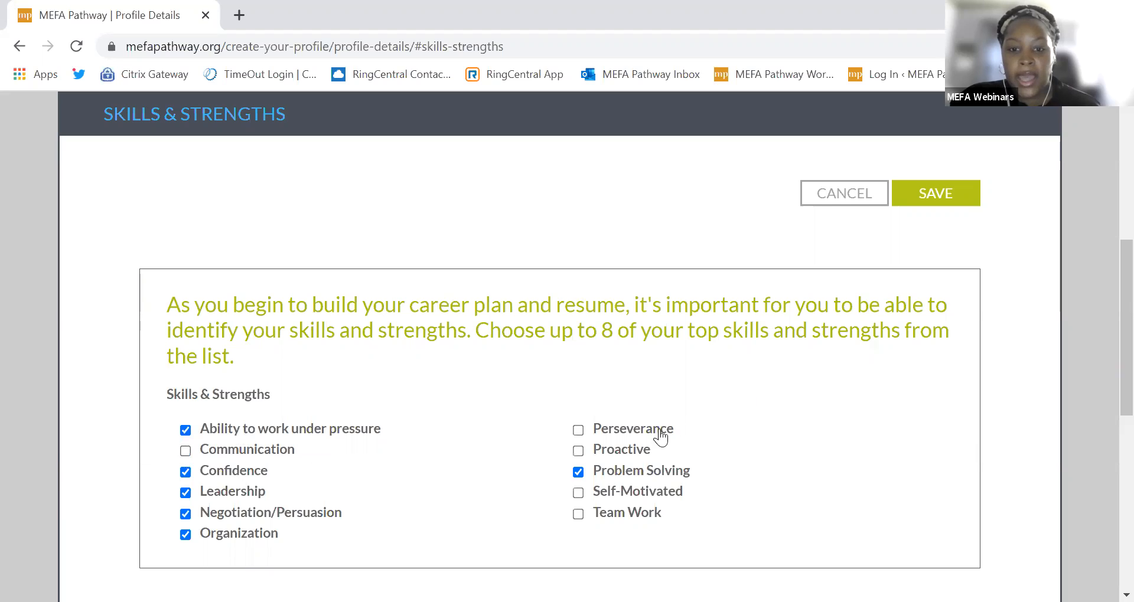
left_click(222, 476)
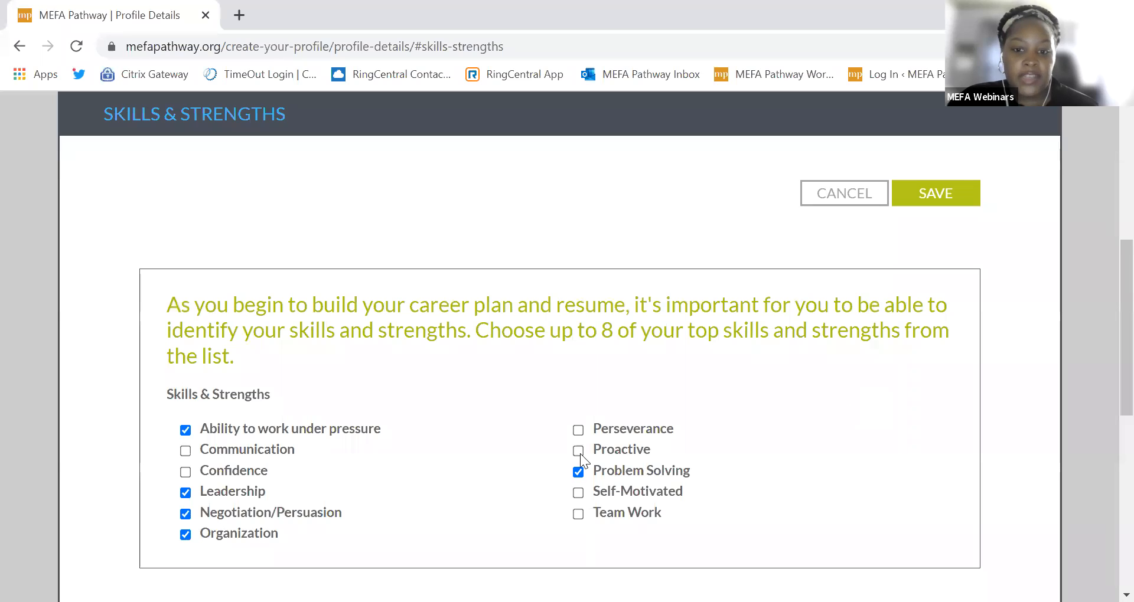
left_click(578, 513)
scroll(978, 265, "up", 3)
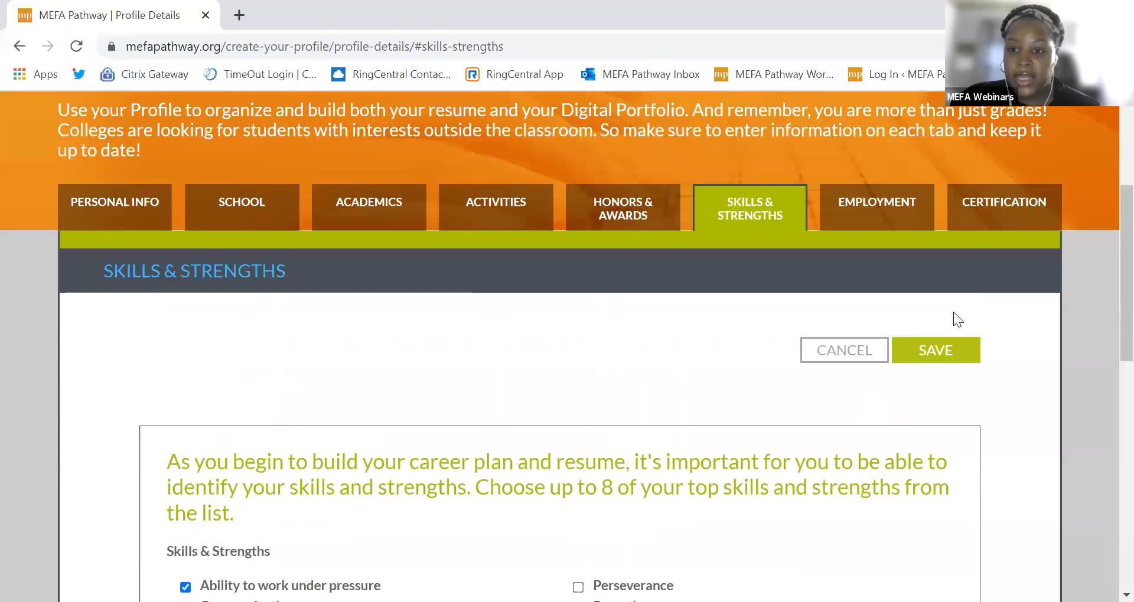
left_click(930, 376)
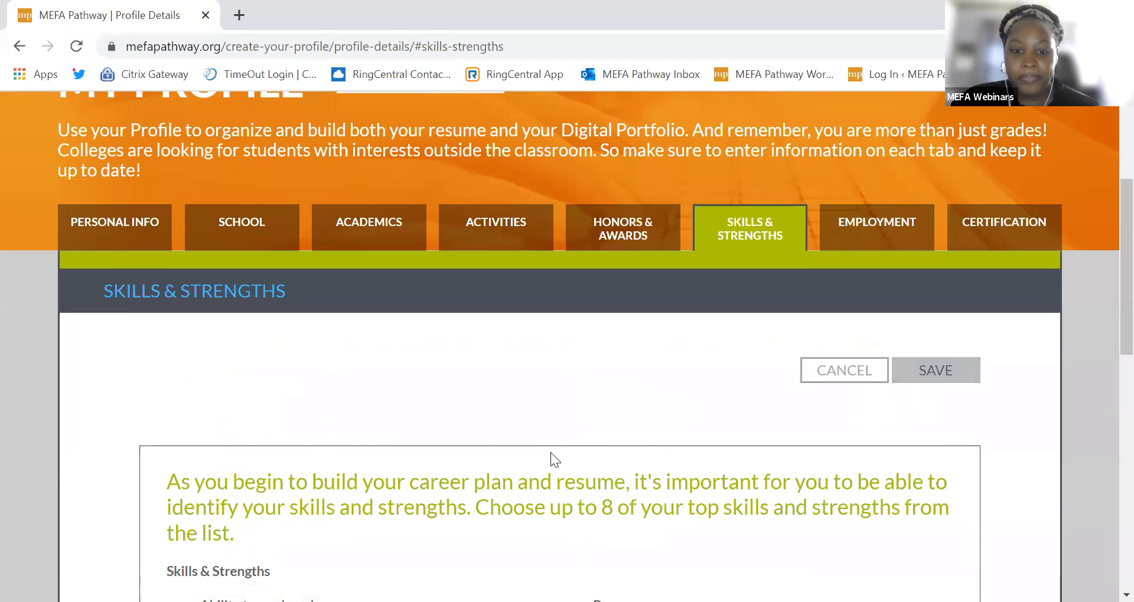
Step: Scroll through the saved seven skills, Ability to work under pressure to Team Work, then back to the tabs
scroll(530, 459, "down", 3)
scroll(491, 424, "down", 1)
scroll(596, 469, "up", 2)
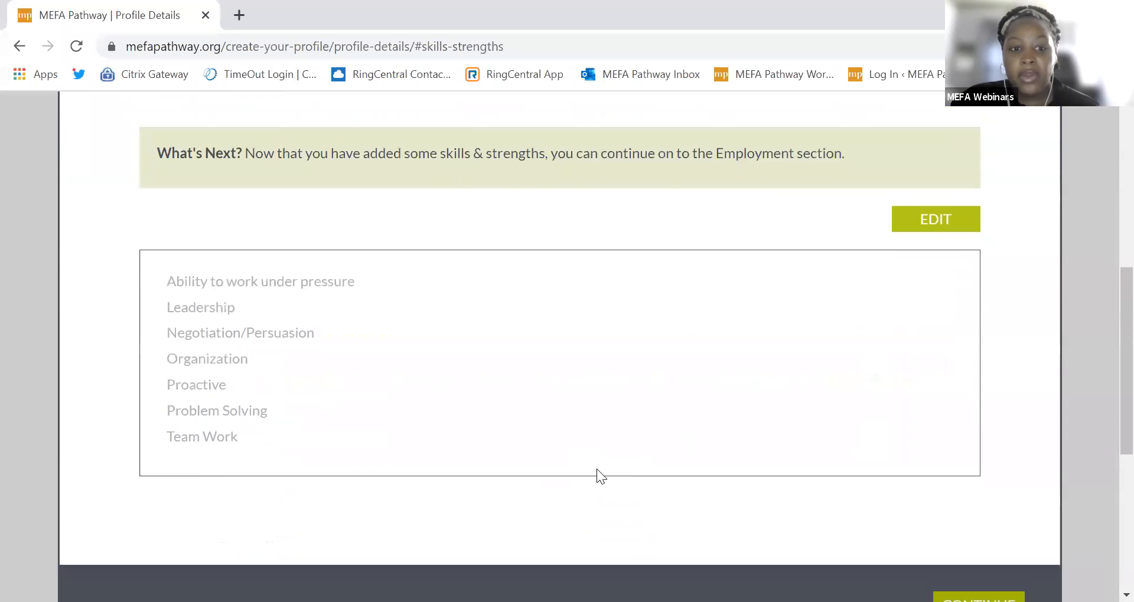
scroll(801, 498, "down", 1)
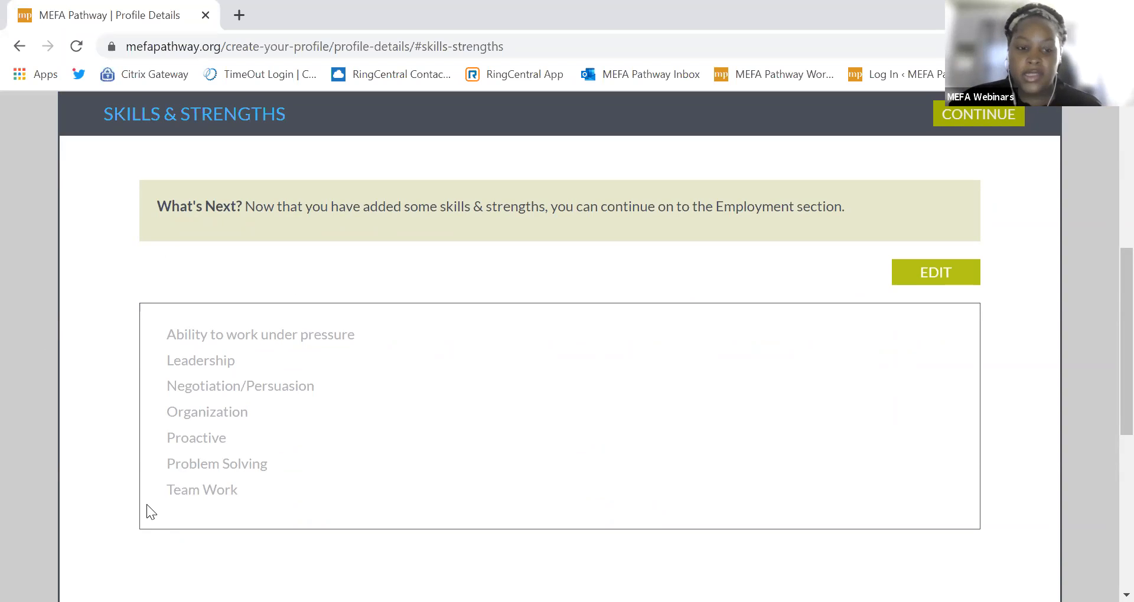
scroll(142, 505, "up", 3)
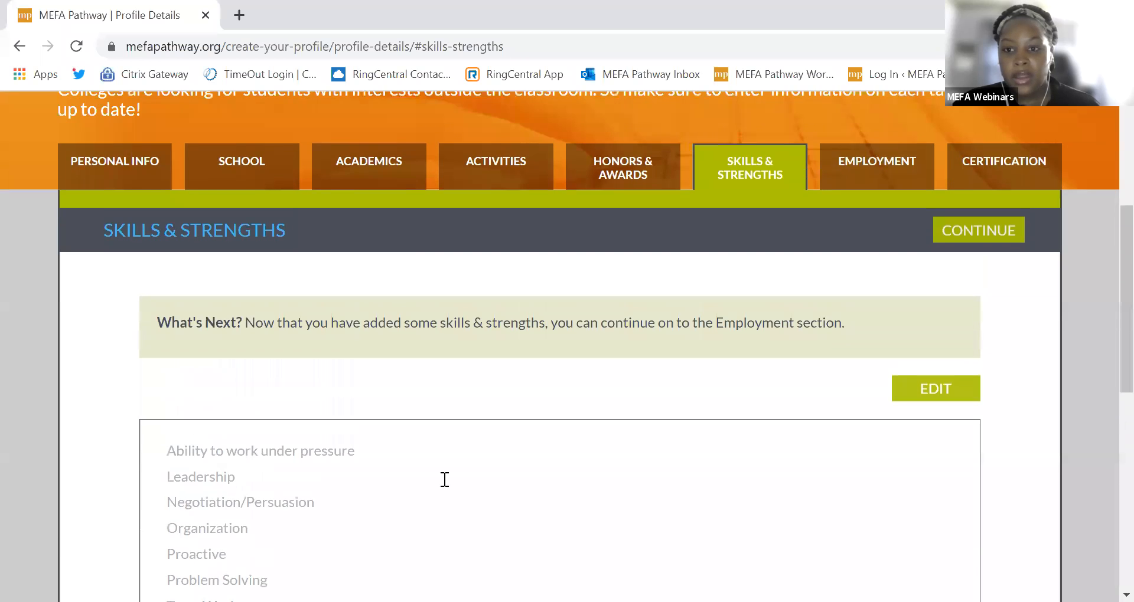
scroll(444, 479, "up", 3)
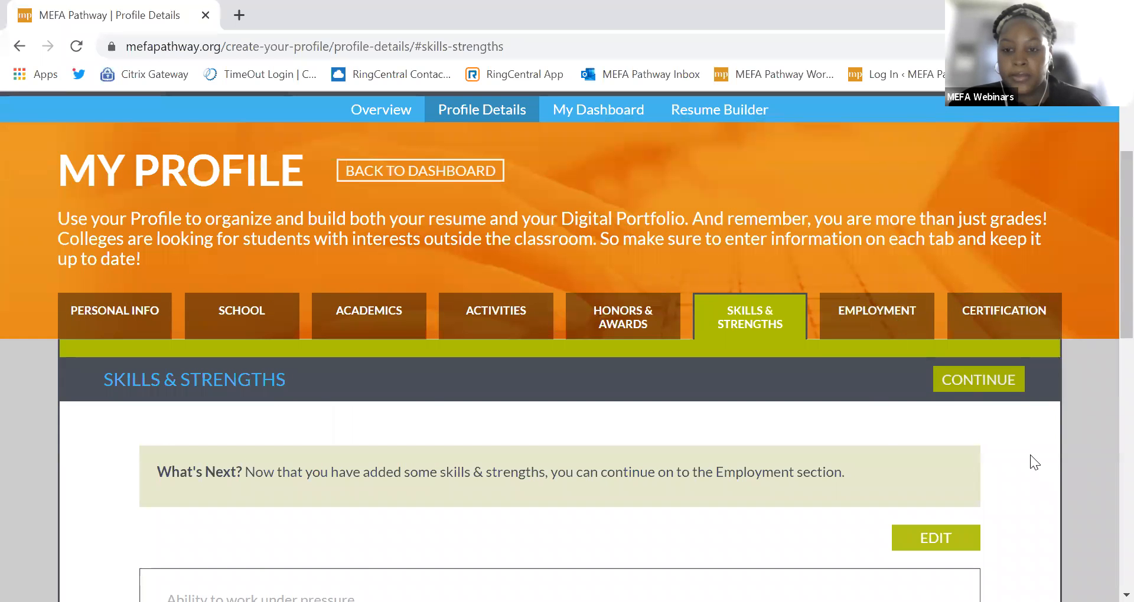
Step: Switch to Employment and look over the Ron's Ice Cream, Starbucks and Bright Horizons job entries
left_click(977, 380)
scroll(434, 405, "down", 2)
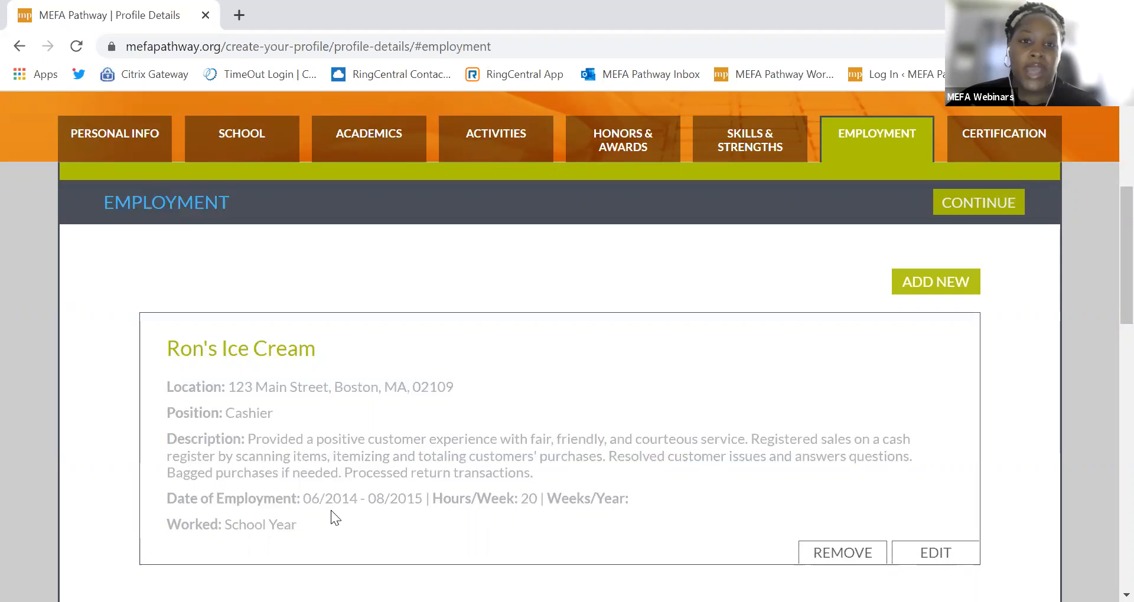
scroll(332, 512, "down", 3)
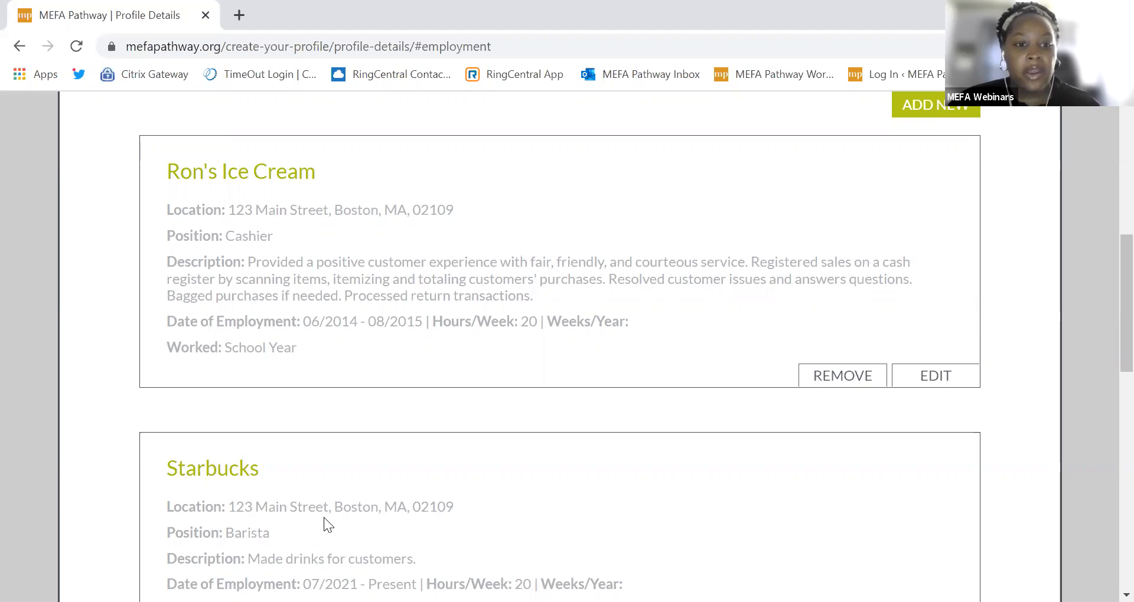
scroll(330, 507, "down", 3)
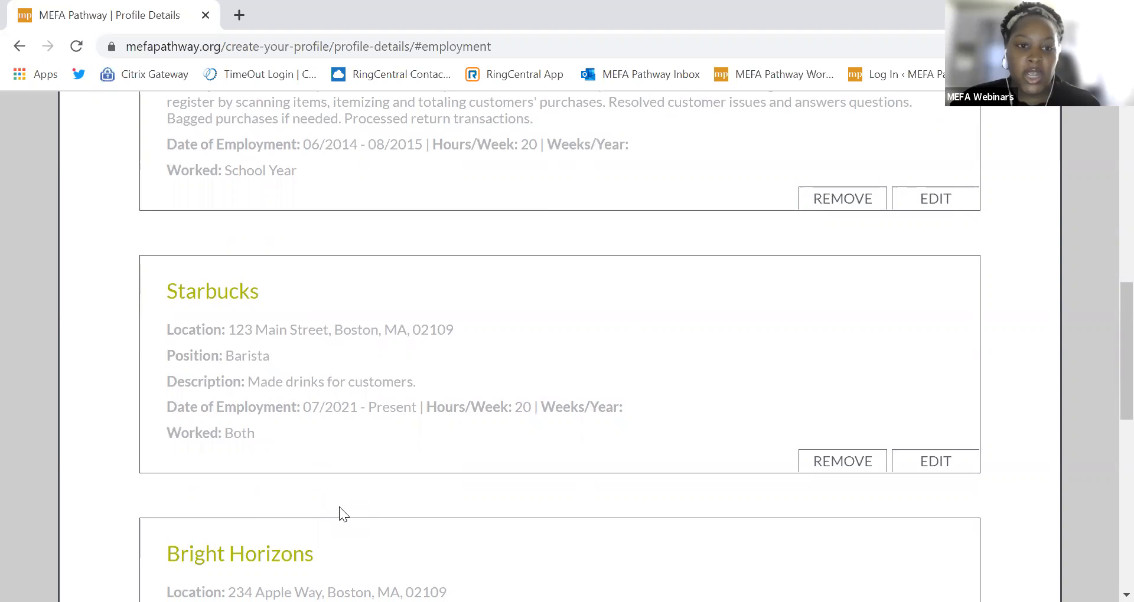
scroll(340, 508, "up", 7)
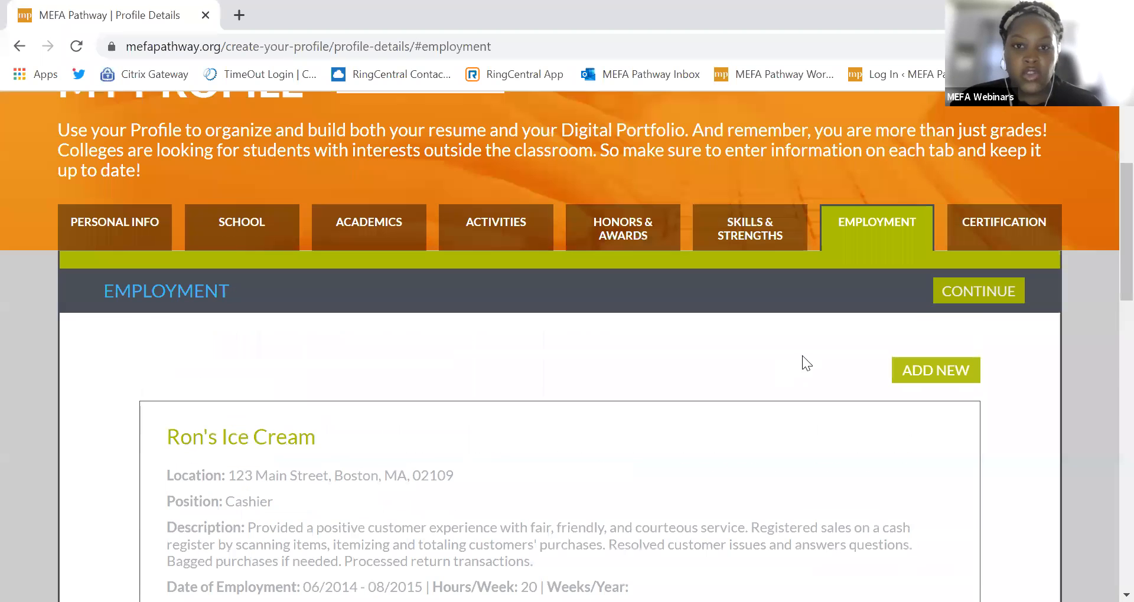
left_click(909, 385)
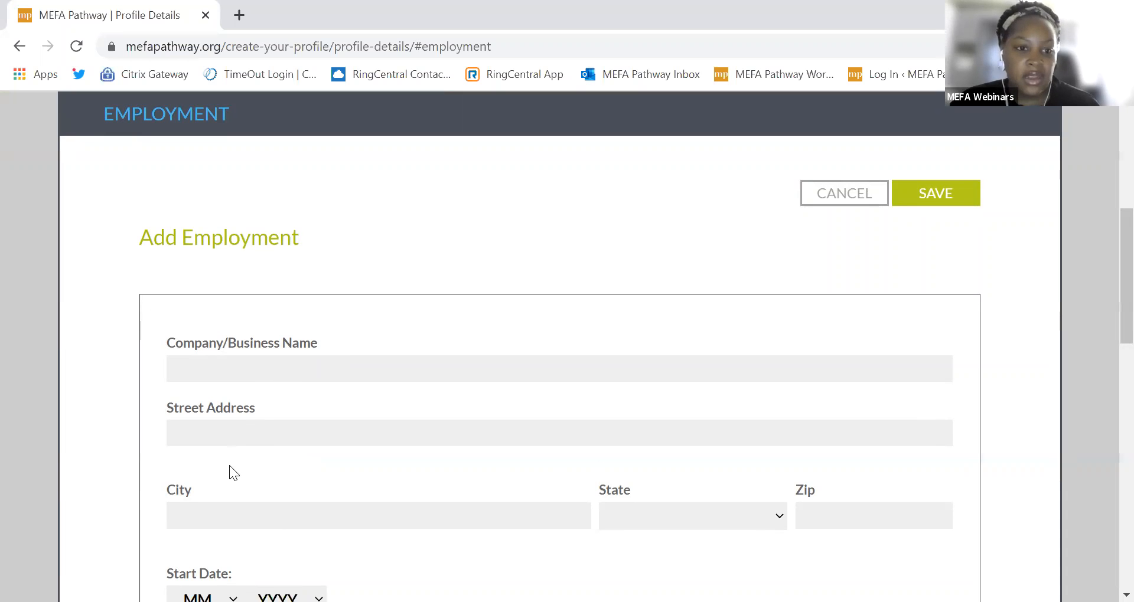
scroll(231, 449, "down", 1)
scroll(220, 513, "down", 1)
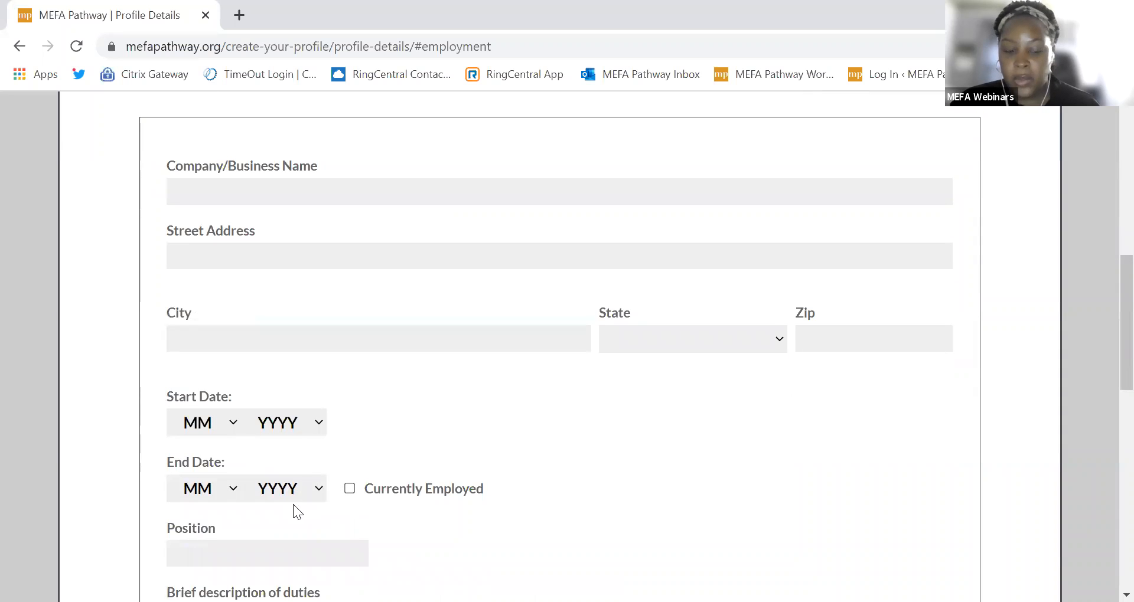
scroll(293, 505, "down", 1)
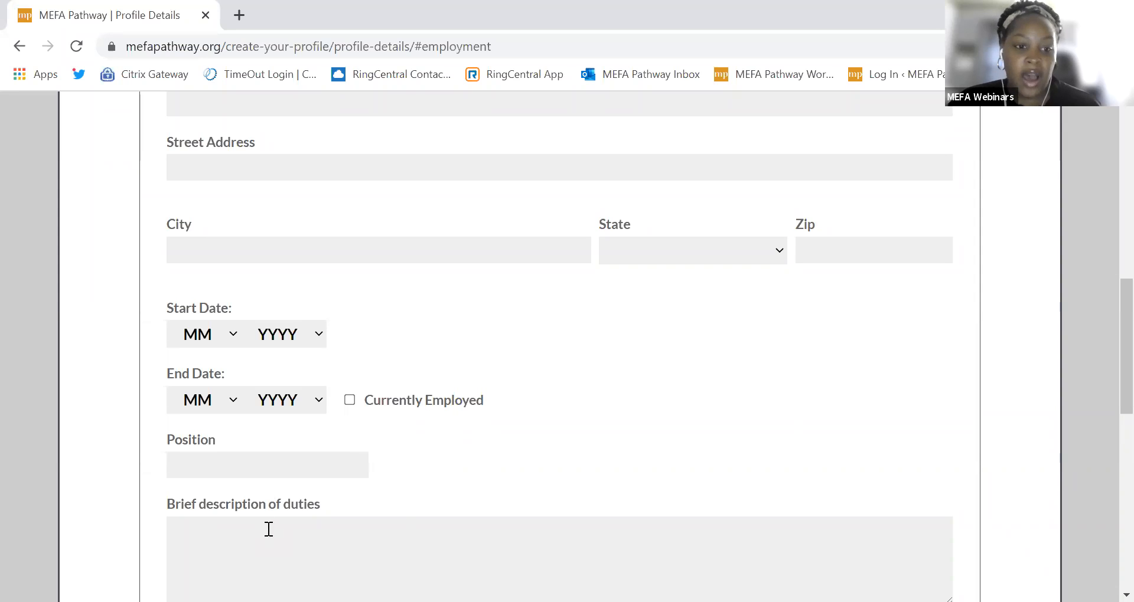
scroll(270, 530, "down", 1)
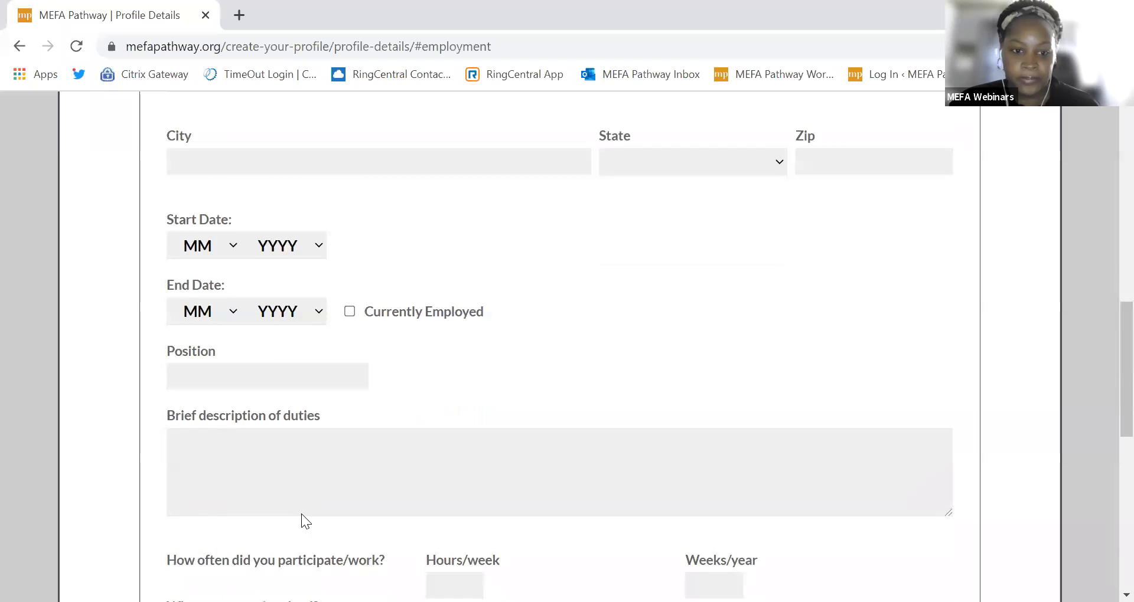
scroll(301, 514, "down", 2)
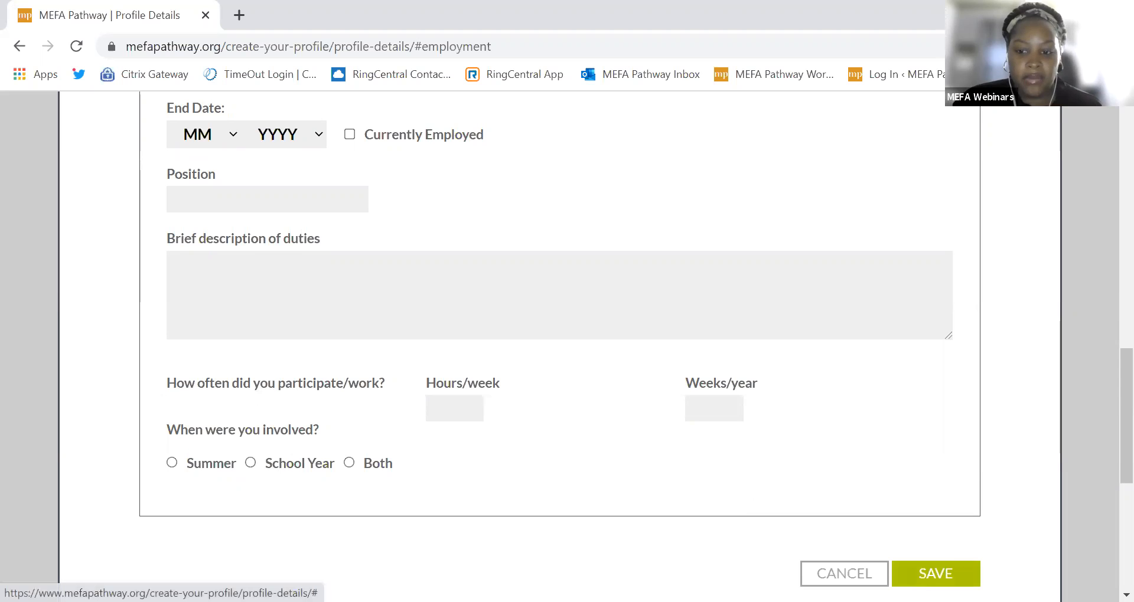
left_click(845, 573)
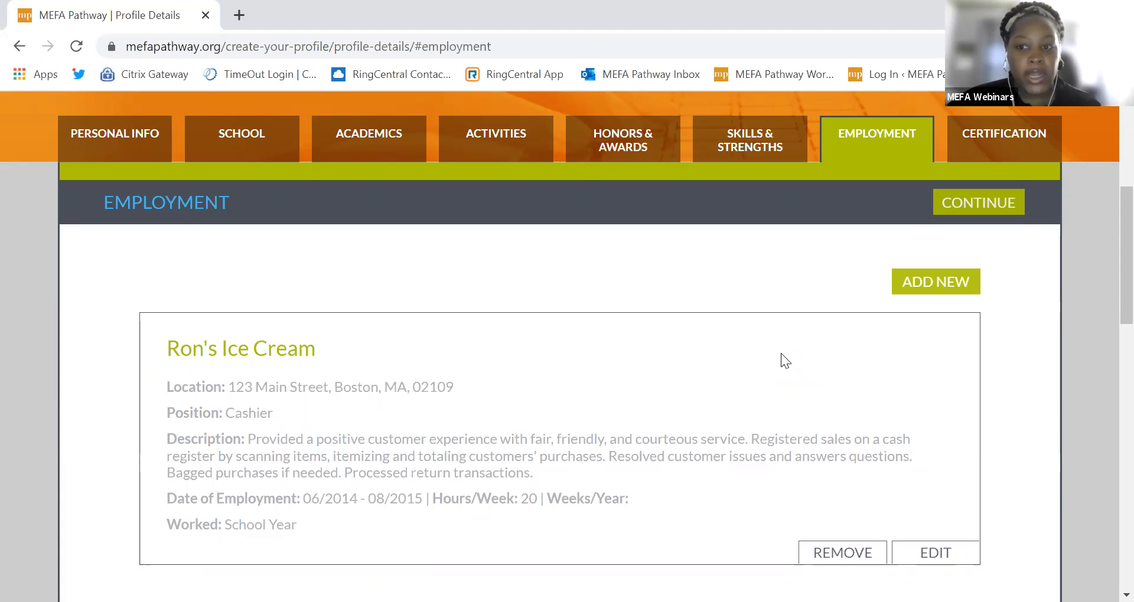
Step: Bring up a blank new-job form, scroll through it without filling anything in, and return to the top
left_click(898, 278)
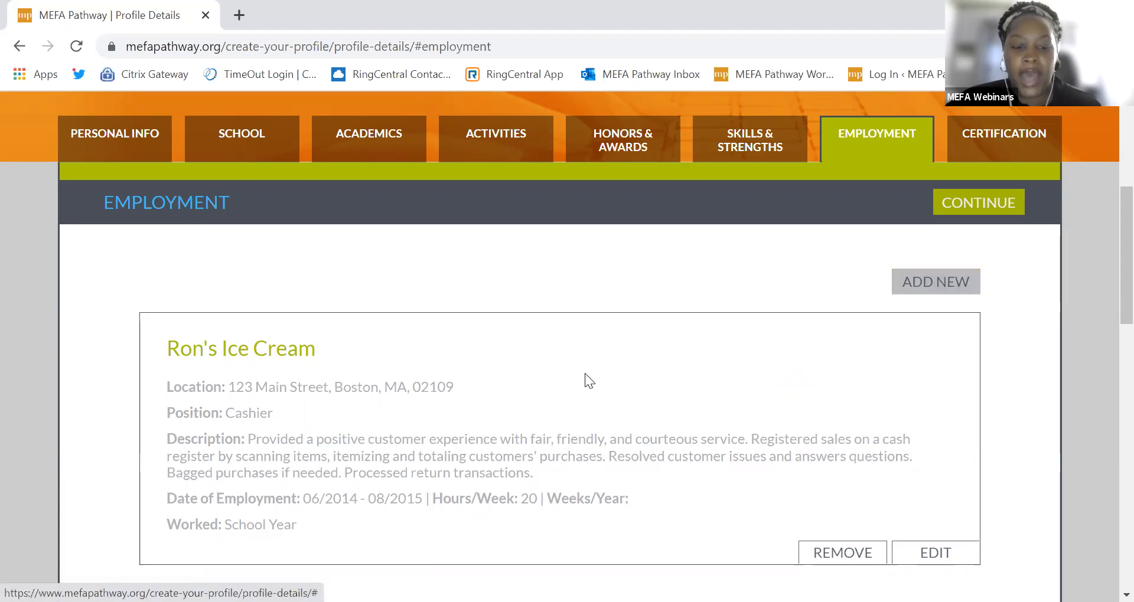
scroll(558, 418, "down", 7)
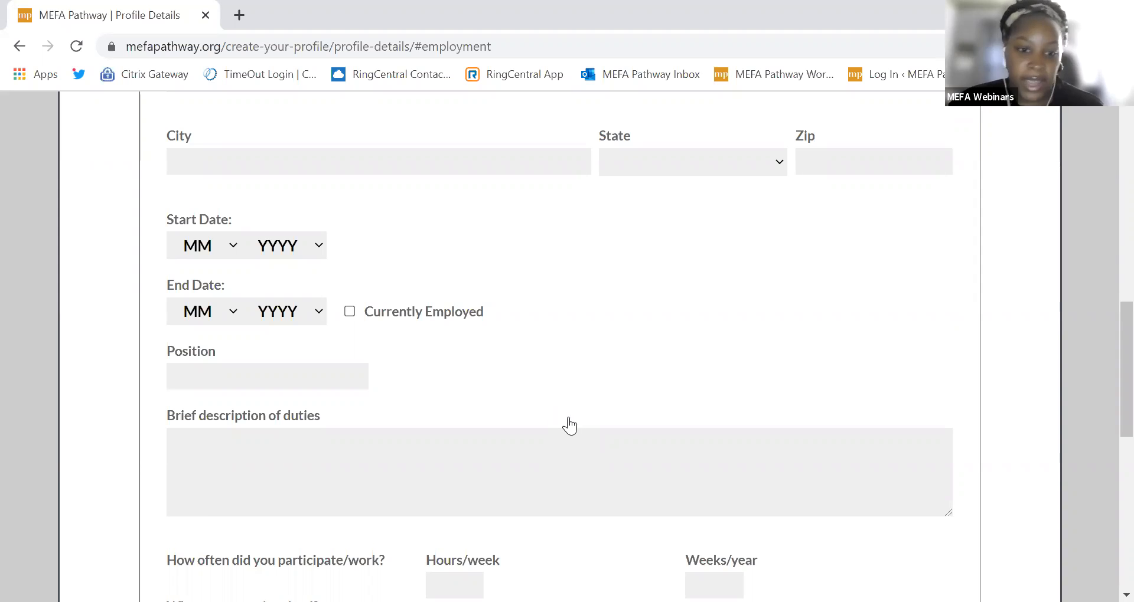
scroll(509, 410, "down", 1)
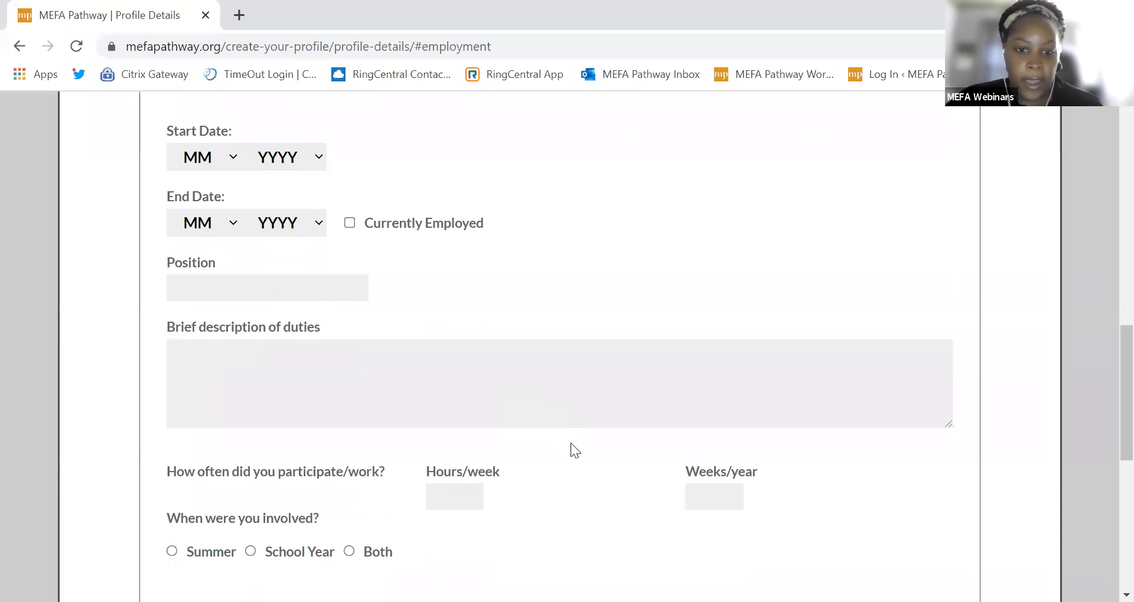
scroll(570, 446, "down", 1)
scroll(572, 448, "up", 8)
scroll(573, 443, "up", 3)
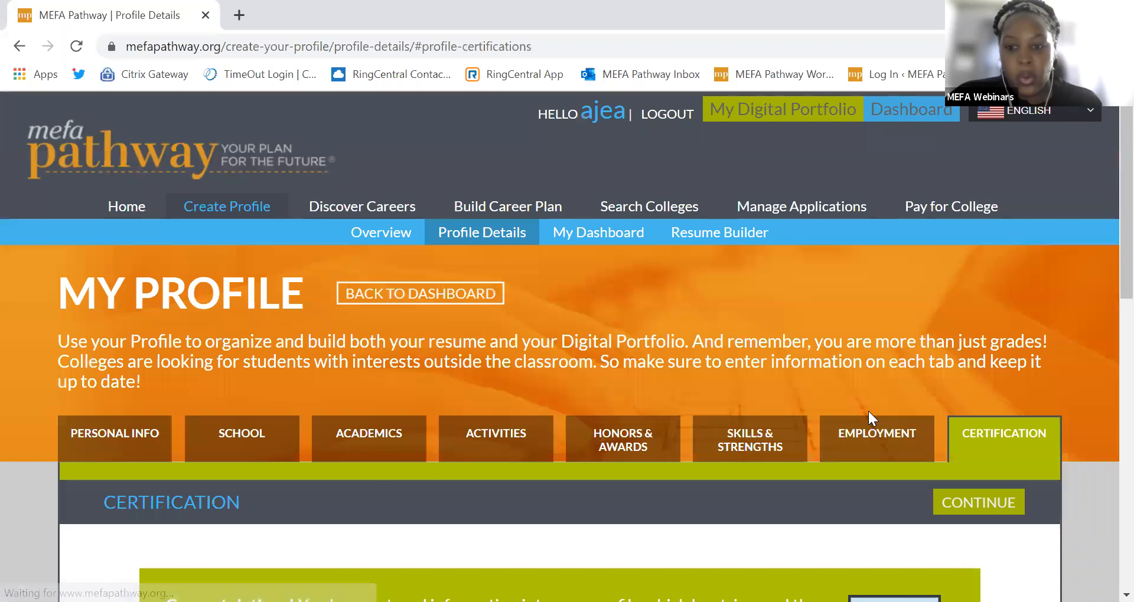
scroll(867, 411, "down", 2)
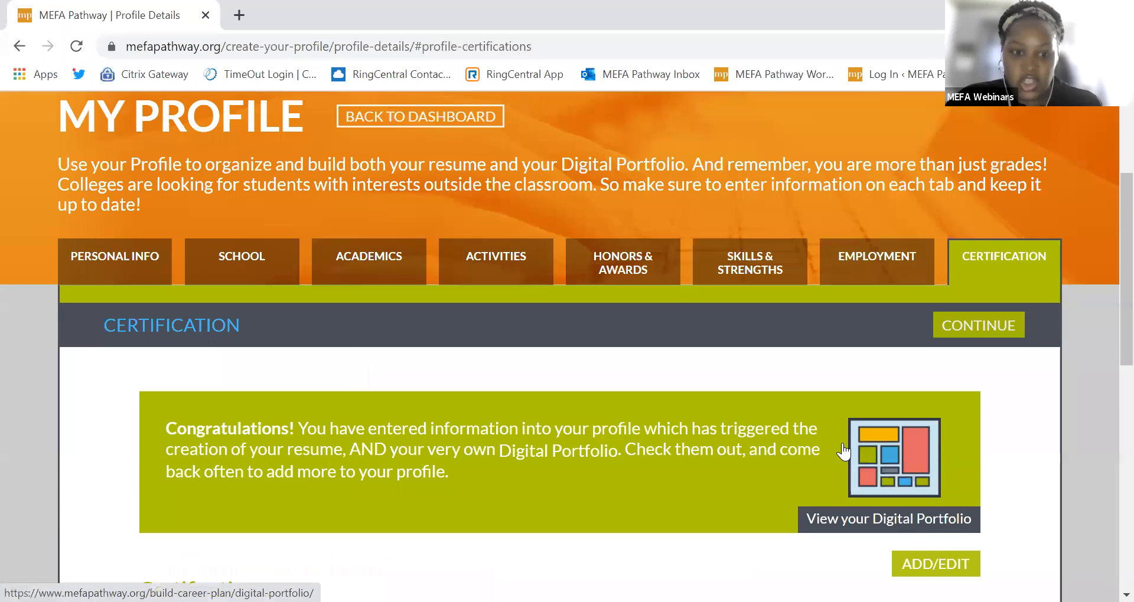
scroll(830, 453, "down", 1)
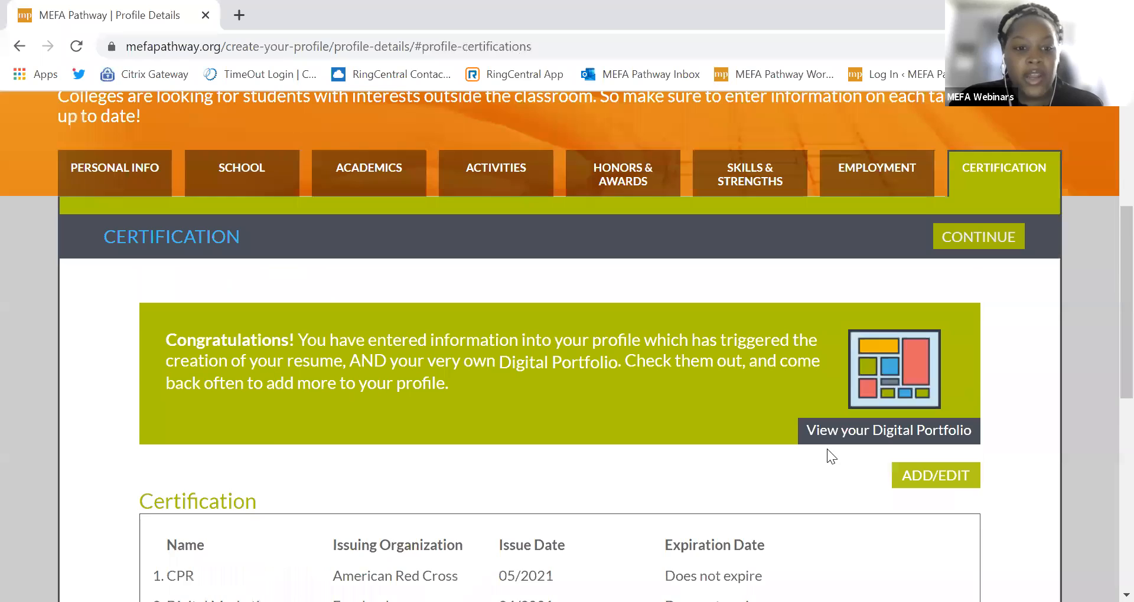
scroll(827, 456, "down", 1)
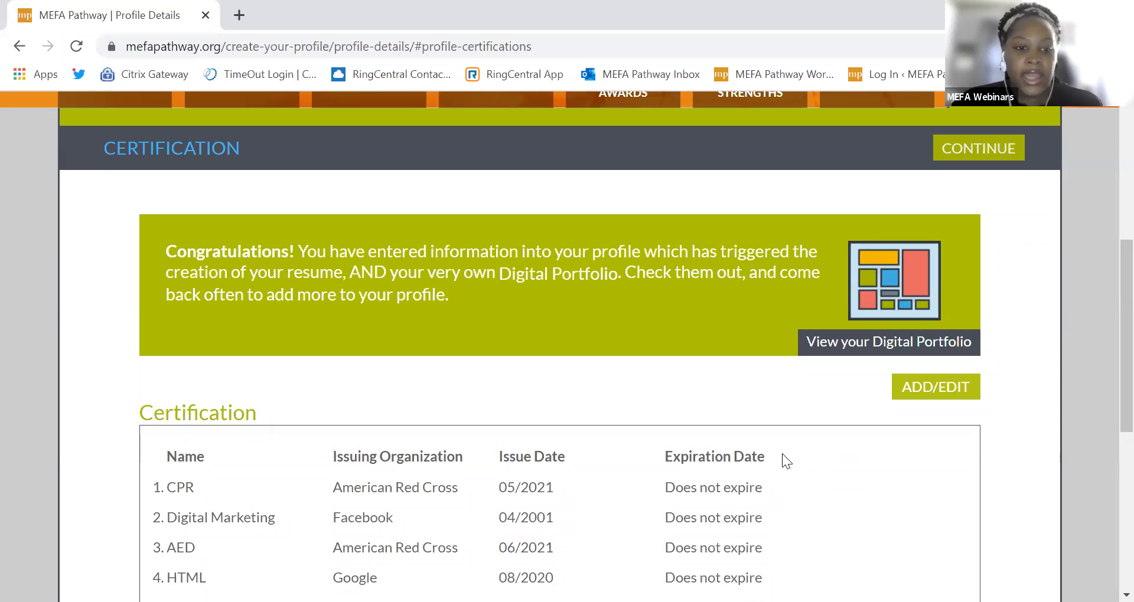
scroll(783, 455, "down", 2)
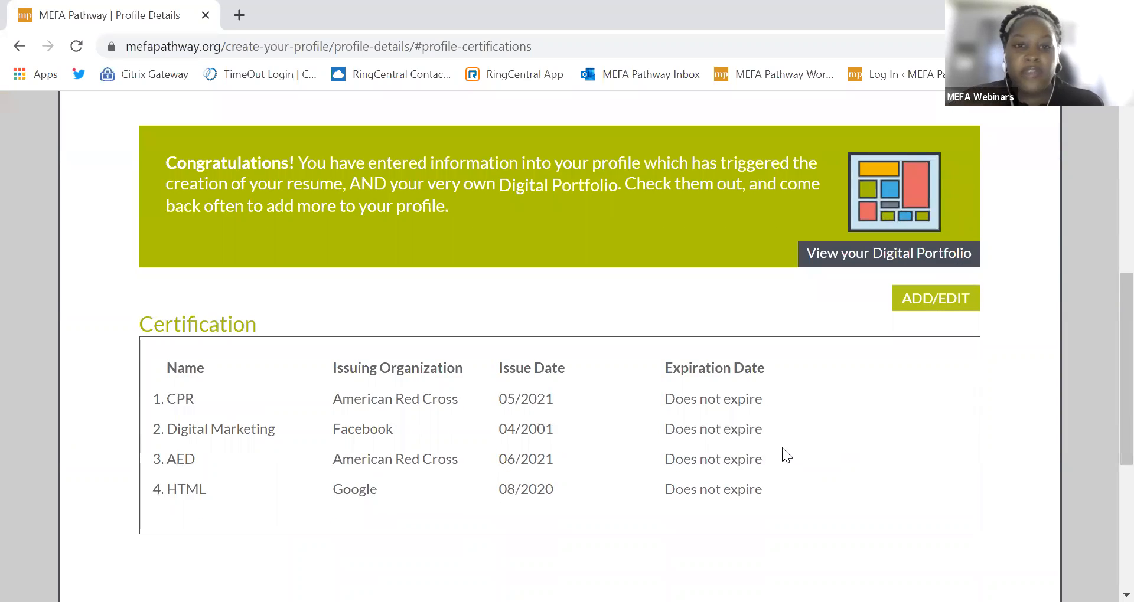
Step: Delete the Digital Marketing certification and save, leaving CPR, AED and HTML
left_click(930, 303)
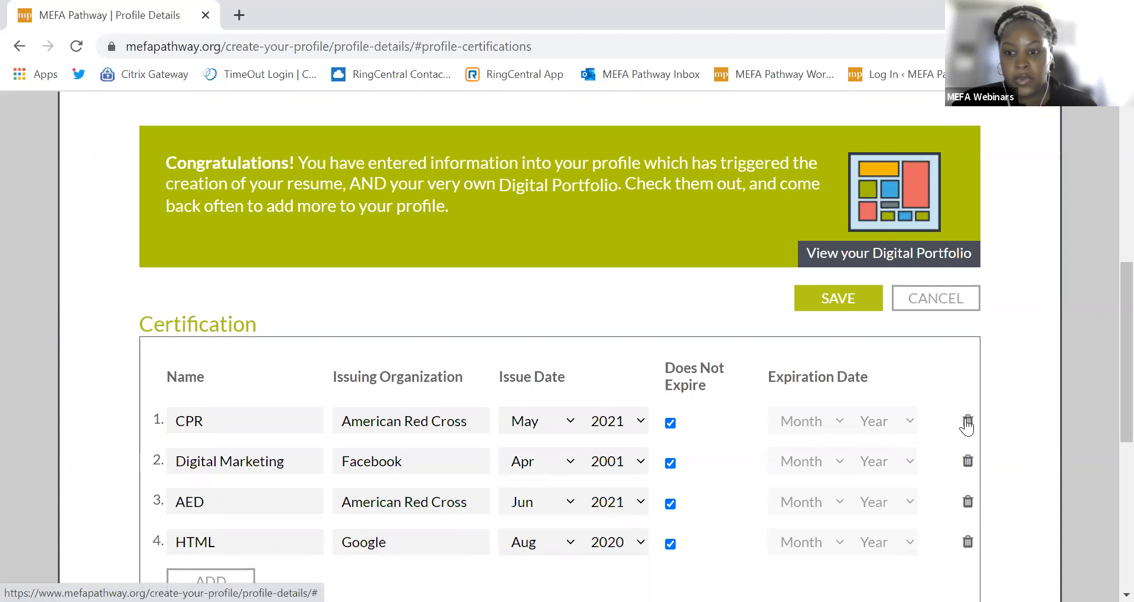
left_click(967, 461)
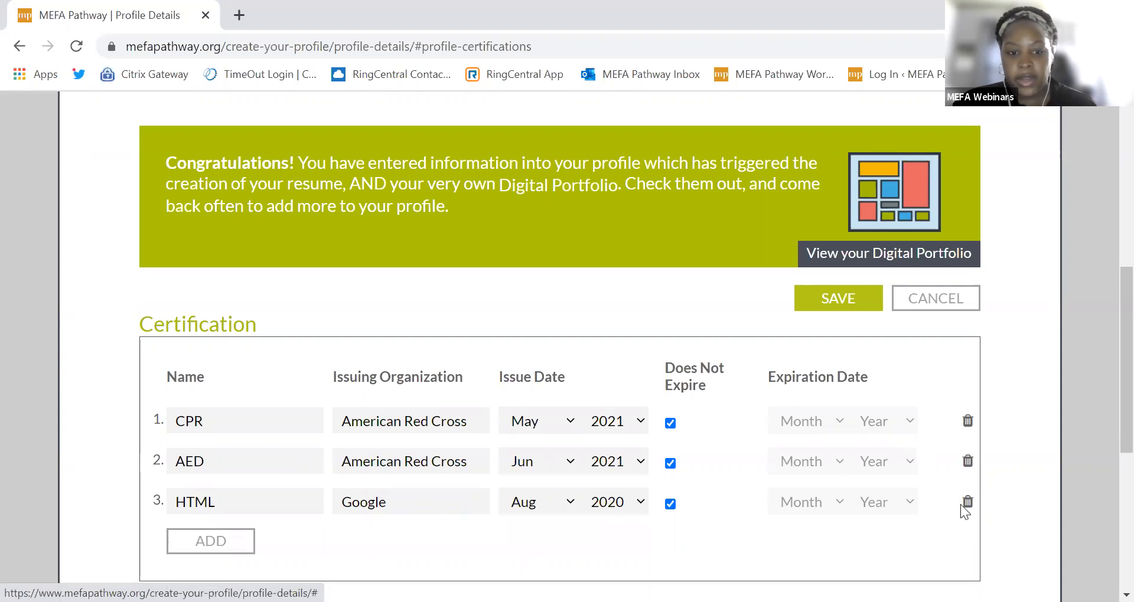
left_click(821, 306)
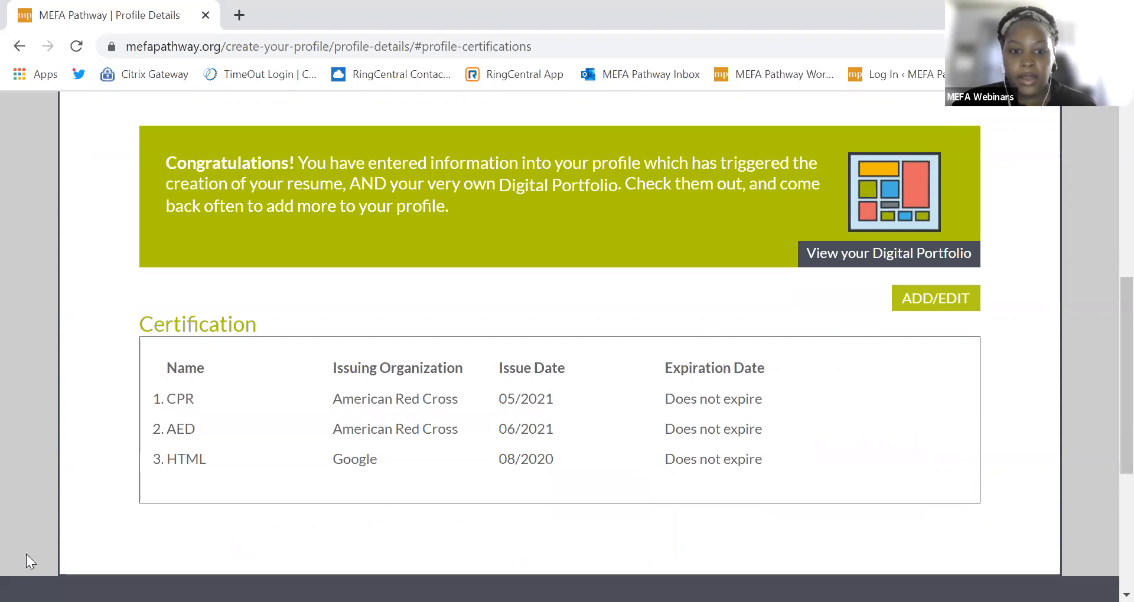
Step: Continue past the completed profile and go to the Resume Builder page
scroll(63, 515, "up", 8)
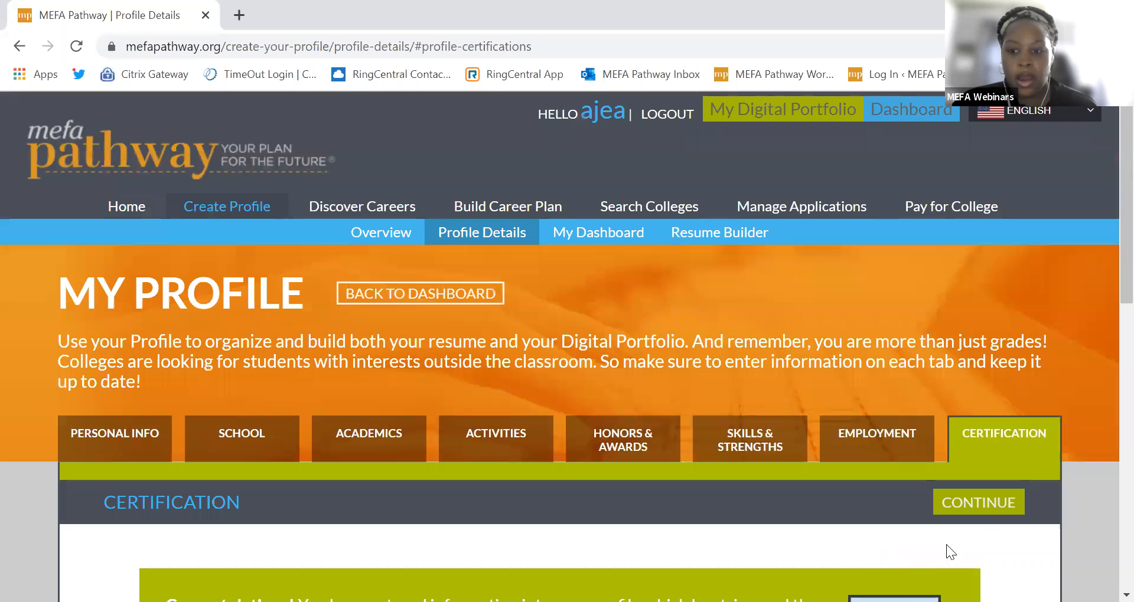
left_click(989, 506)
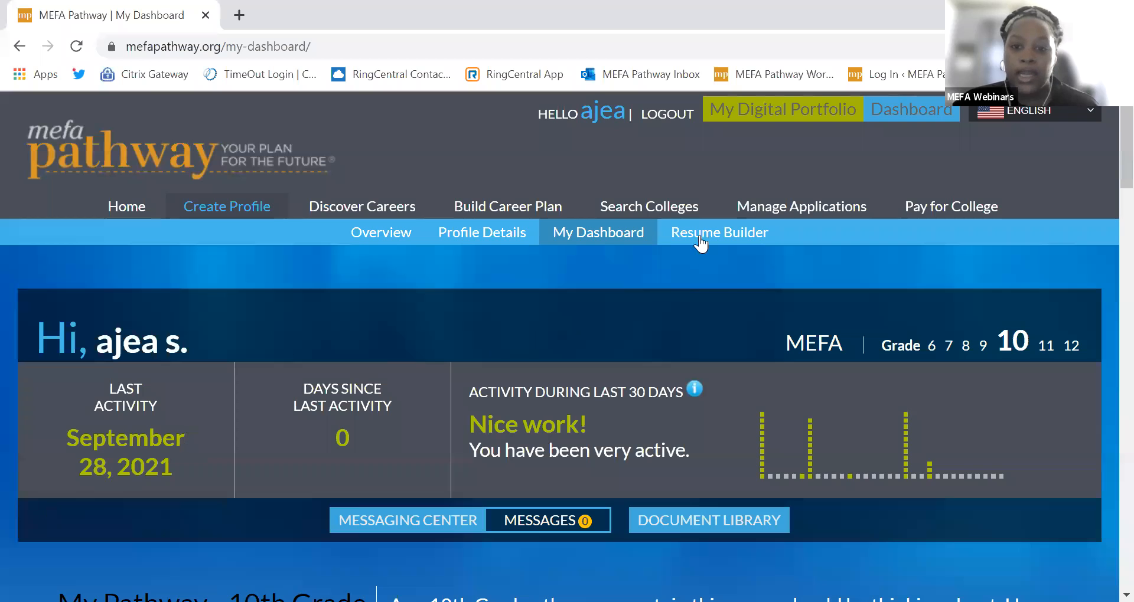
left_click(700, 235)
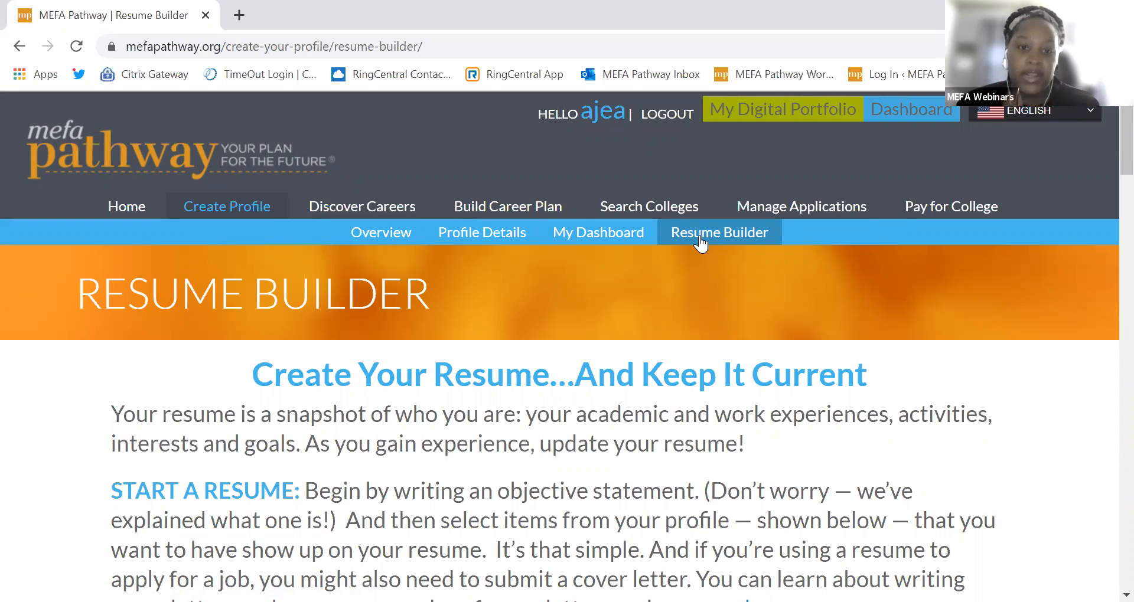
Step: Read the Resume Builder introduction, then follow its 'here.' link to Cover Letters & Sample Resumes
scroll(448, 406, "down", 3)
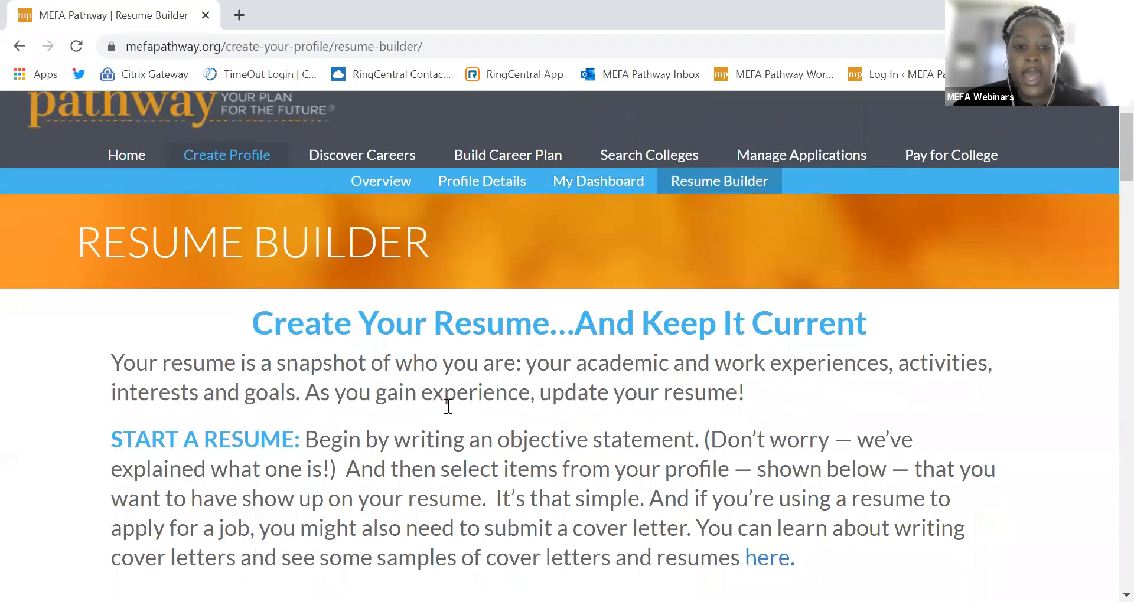
scroll(446, 408, "down", 2)
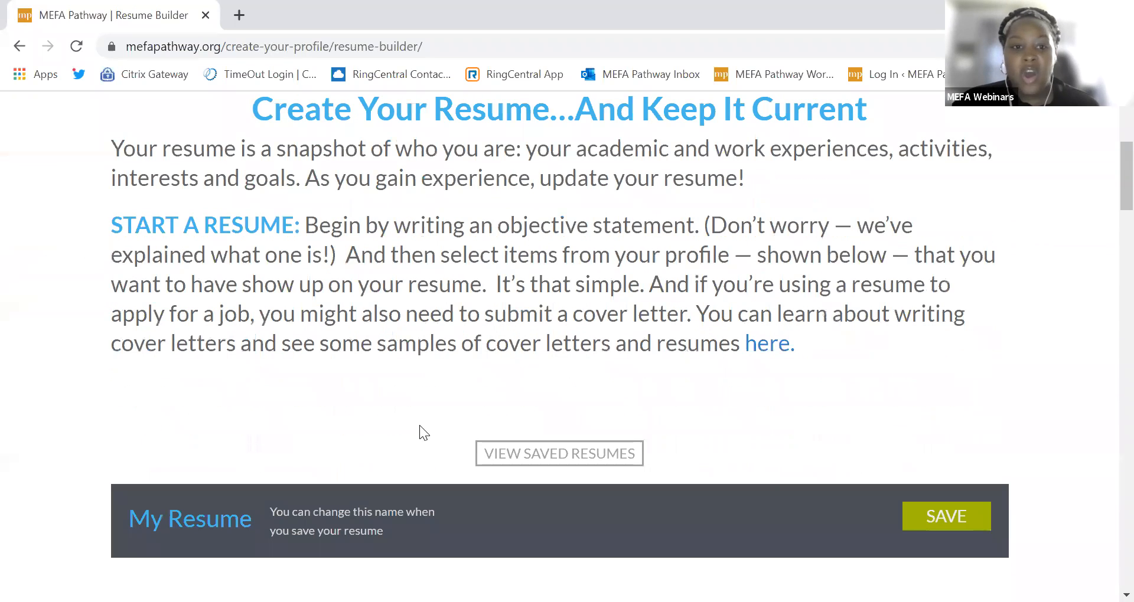
scroll(384, 434, "down", 2)
scroll(378, 438, "up", 2)
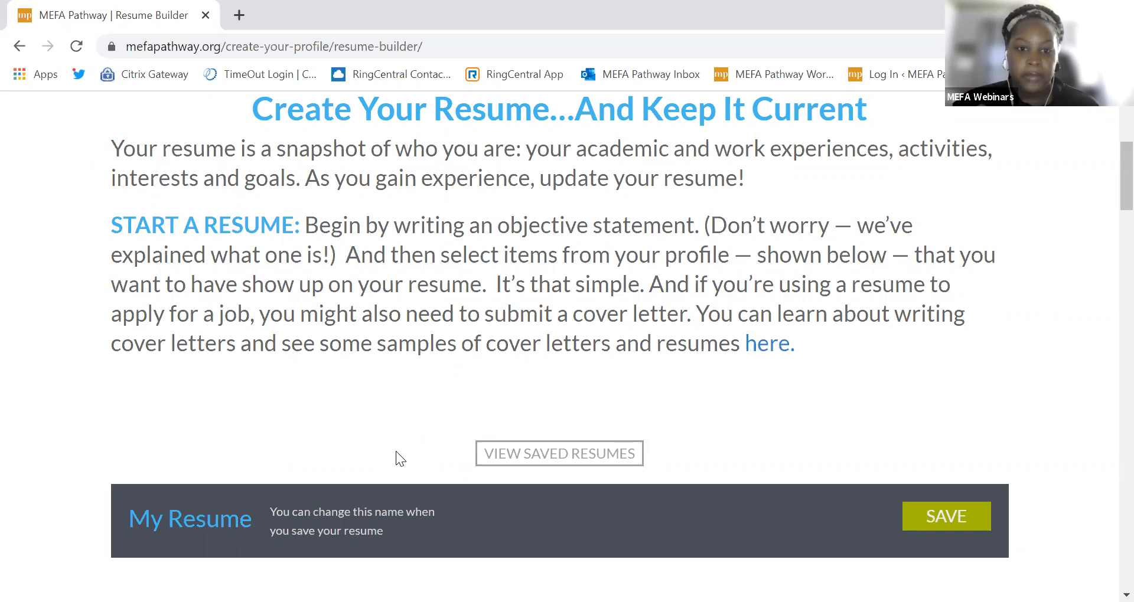
scroll(377, 428, "up", 2)
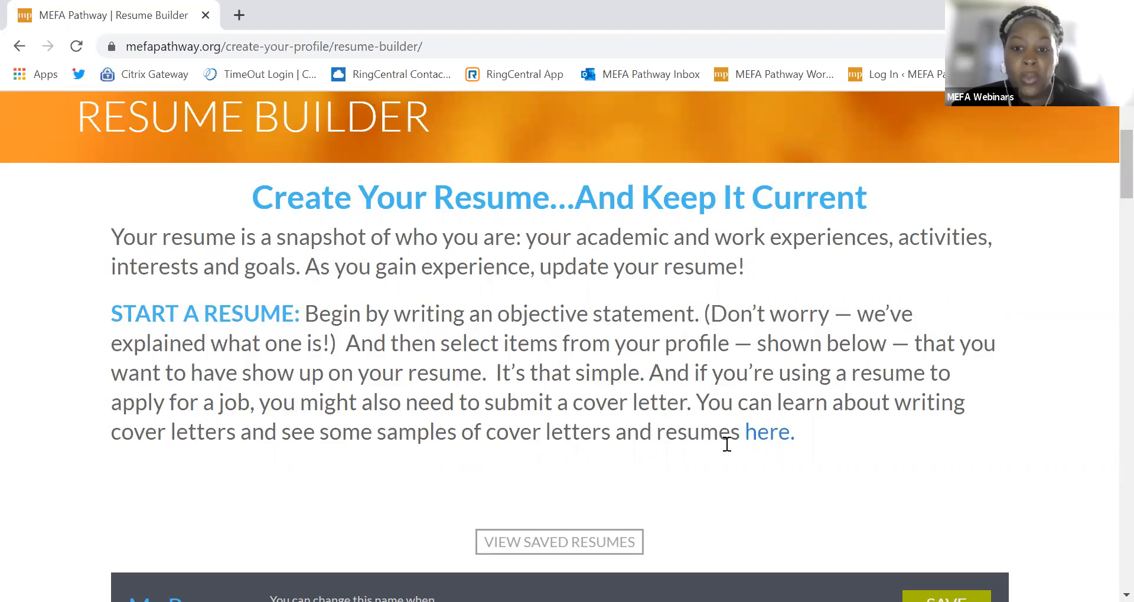
left_click(766, 450)
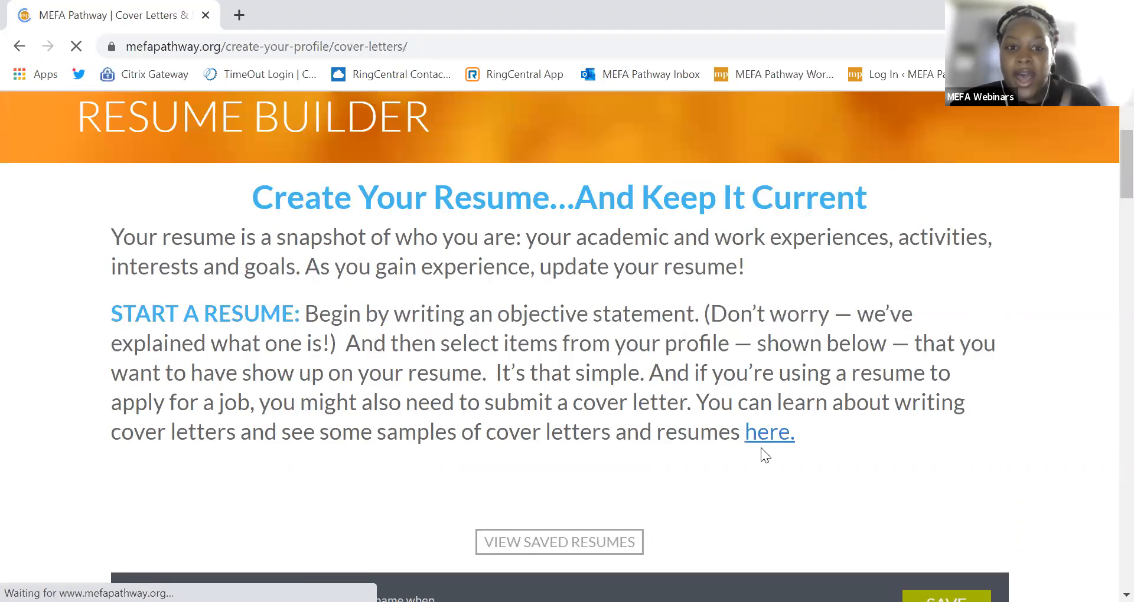
scroll(759, 456, "down", 1)
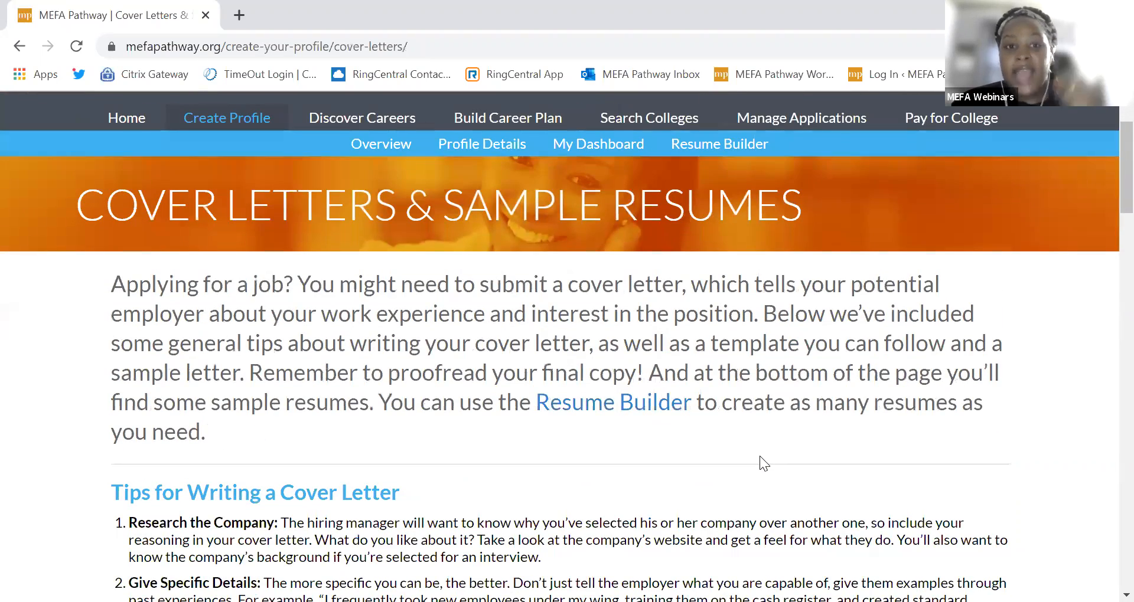
scroll(759, 455, "down", 1)
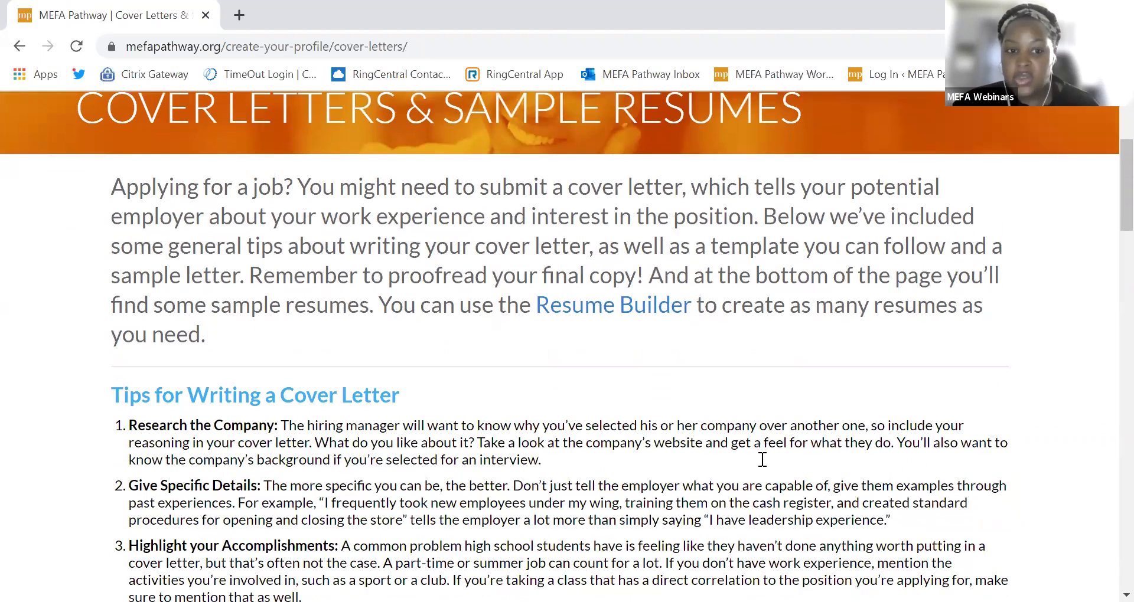
scroll(763, 458, "down", 1)
scroll(295, 370, "down", 7)
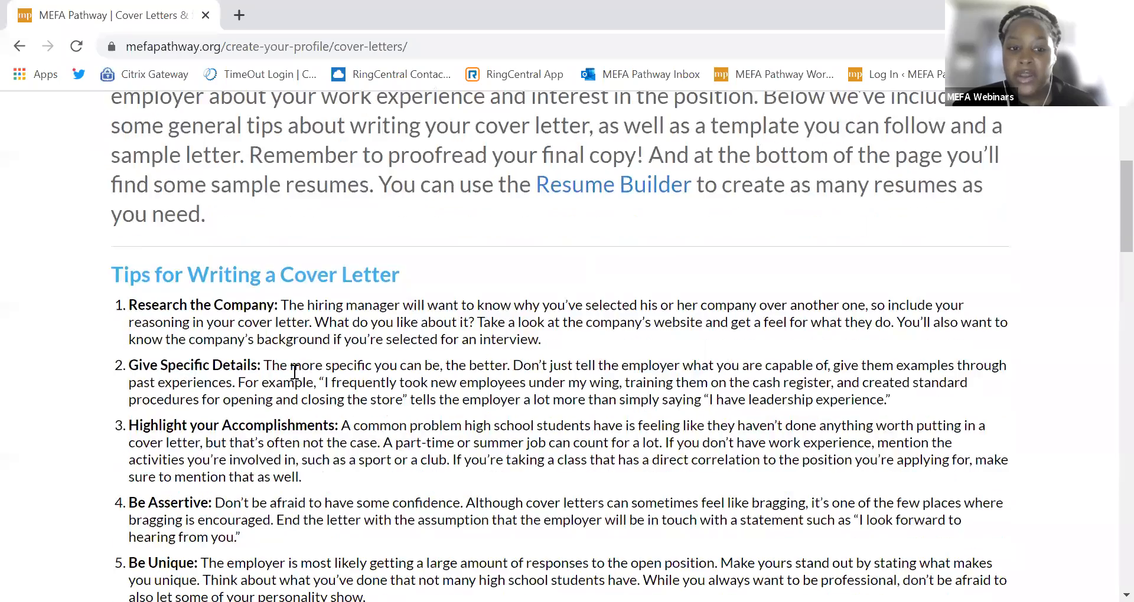
scroll(221, 411, "down", 6)
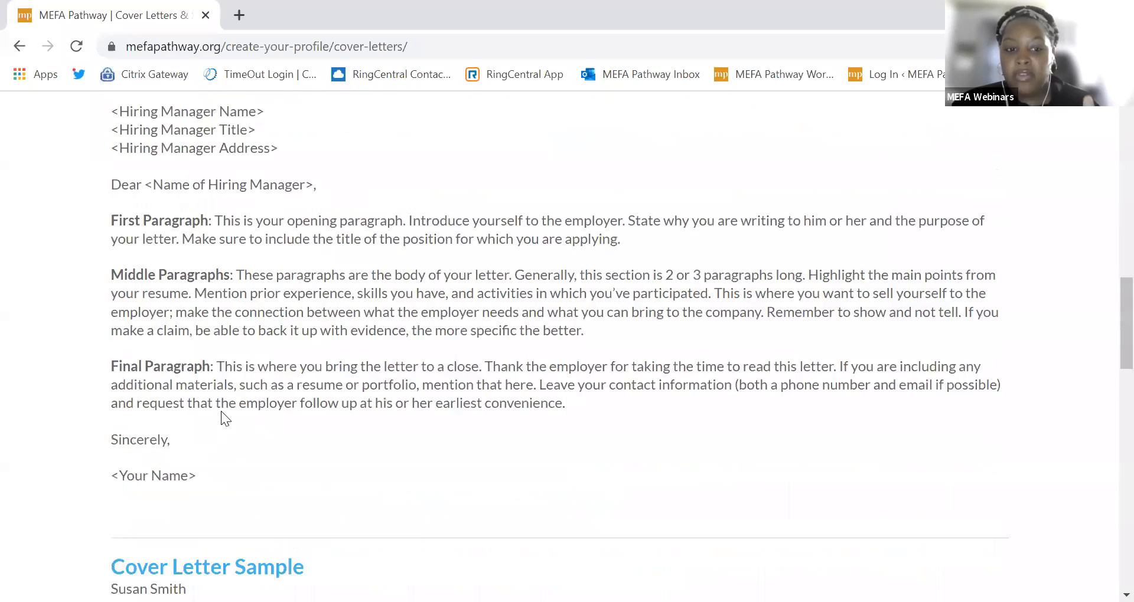
scroll(220, 417, "down", 5)
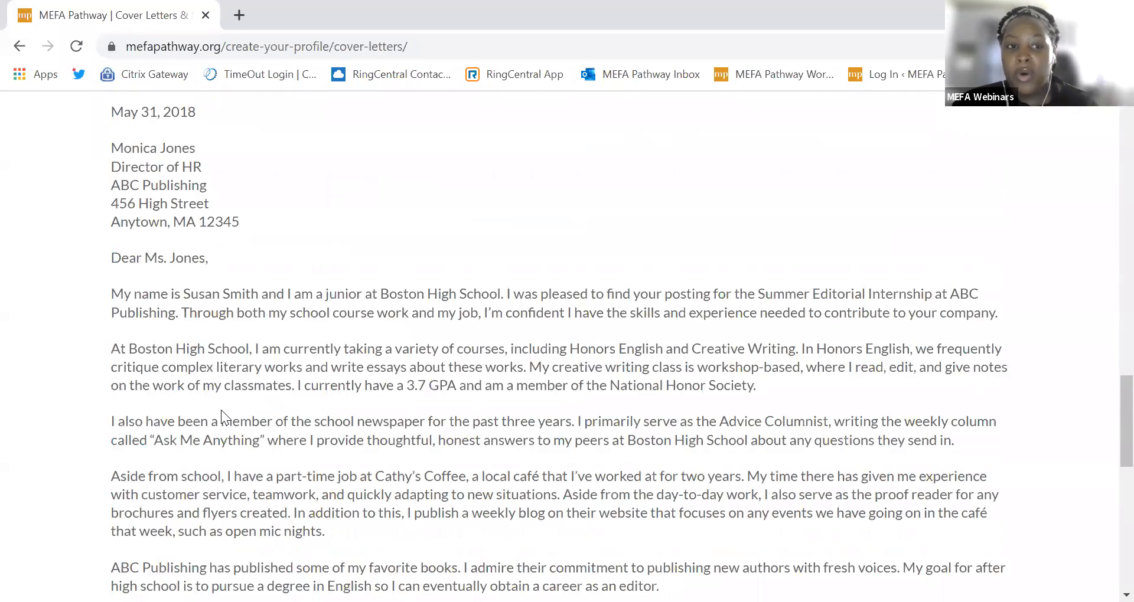
scroll(227, 416, "up", 2)
scroll(227, 416, "down", 2)
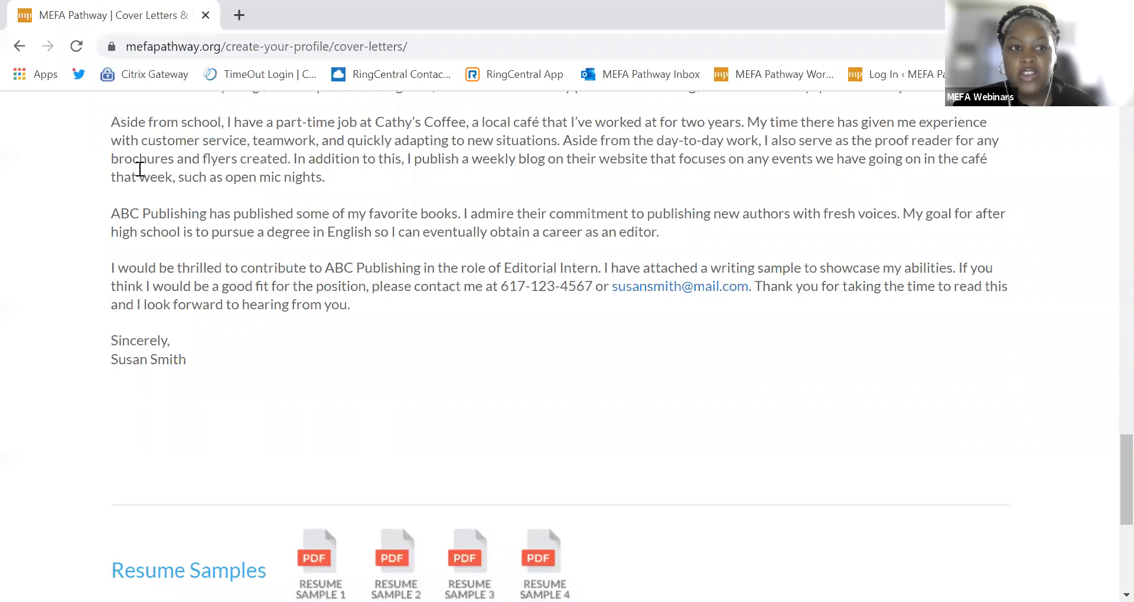
Step: Go back in the browser to the Resume Builder's My Resume section
left_click(19, 47)
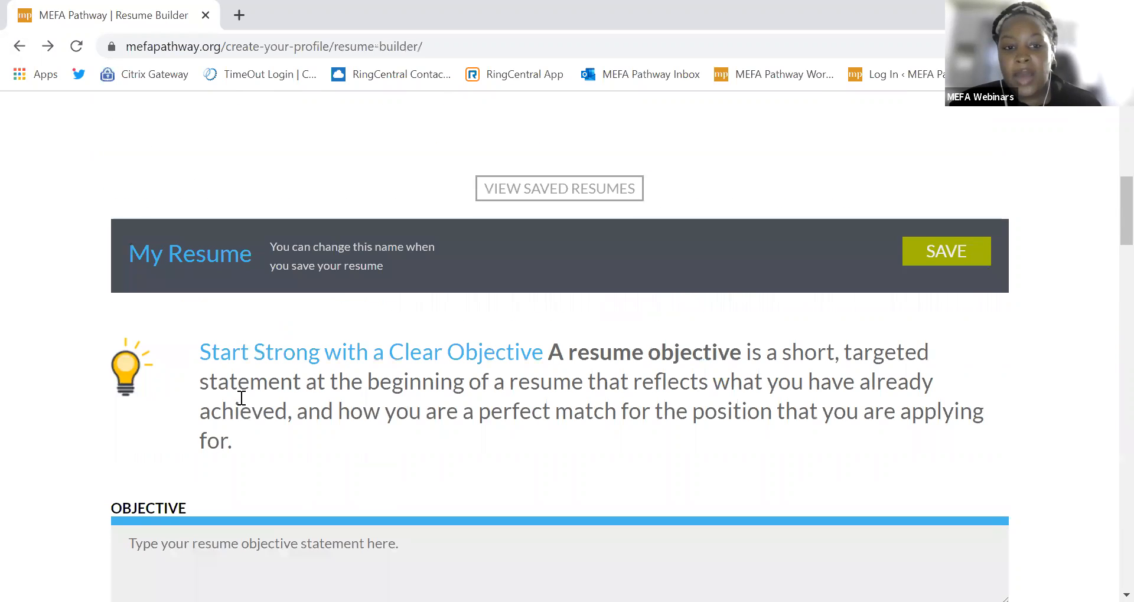
scroll(225, 425, "down", 1)
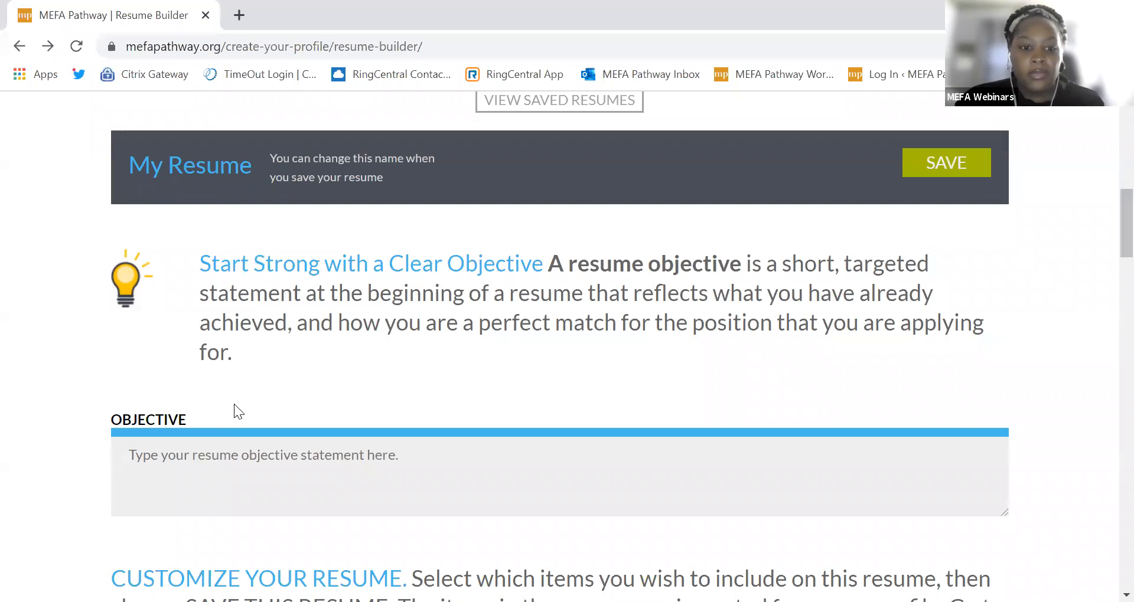
Step: Write the objective 'I am a hardworking student interested in working in STEM fields.'
scroll(234, 404, "down", 3)
left_click(255, 283)
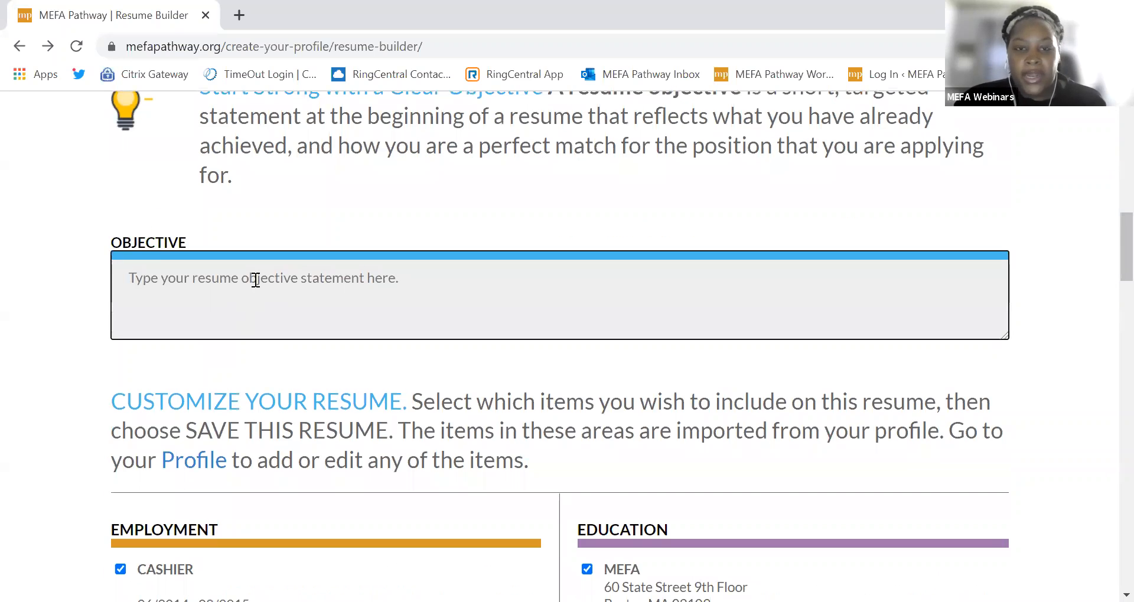
type("I a")
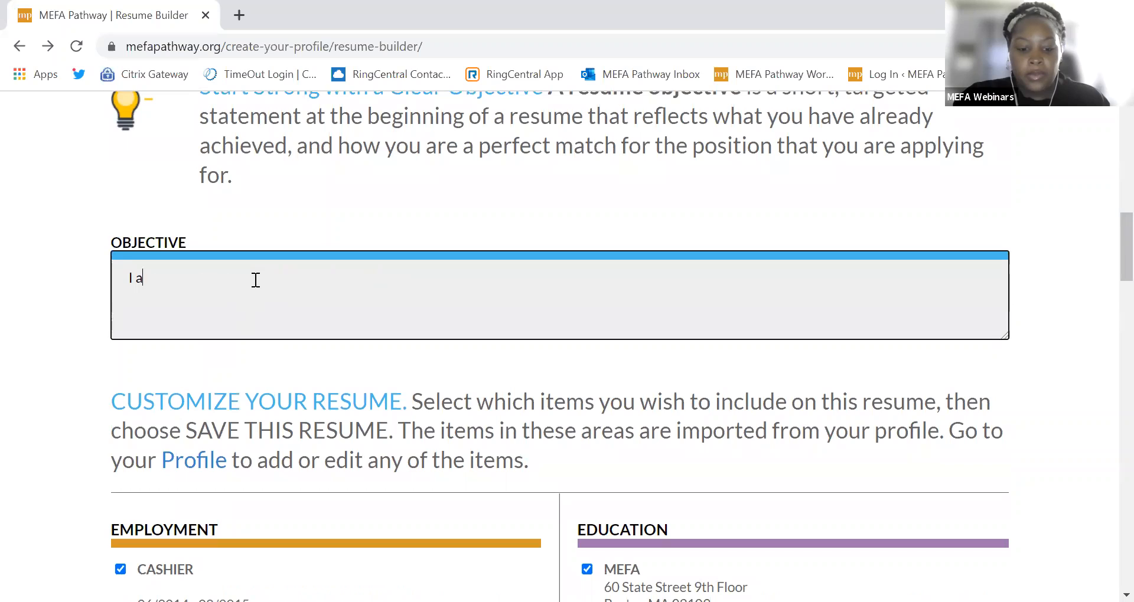
type("m a hardw")
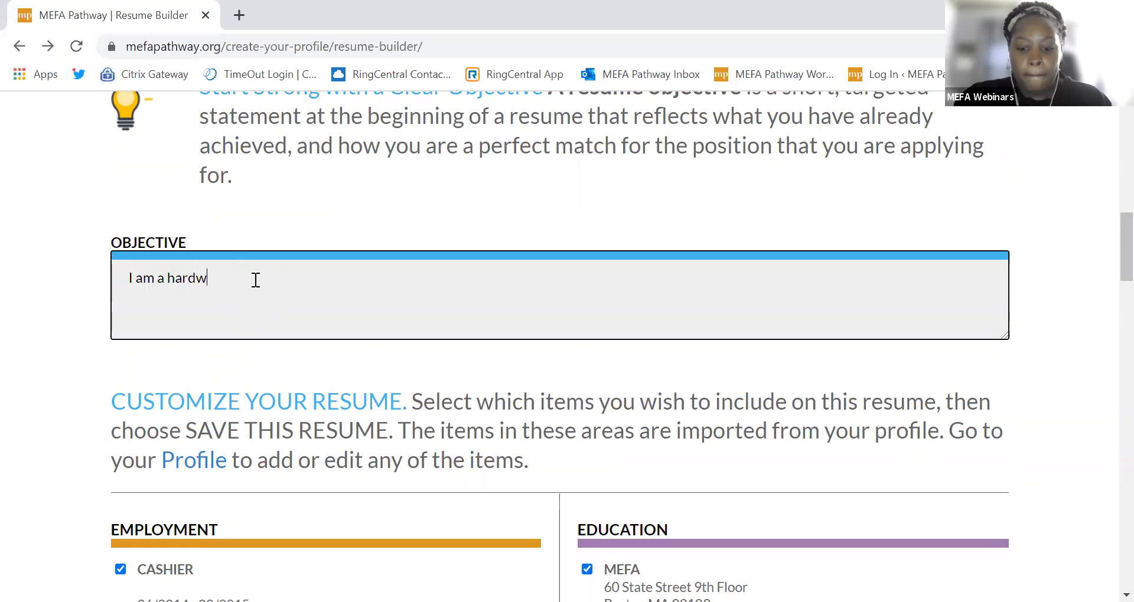
type("orking student intere")
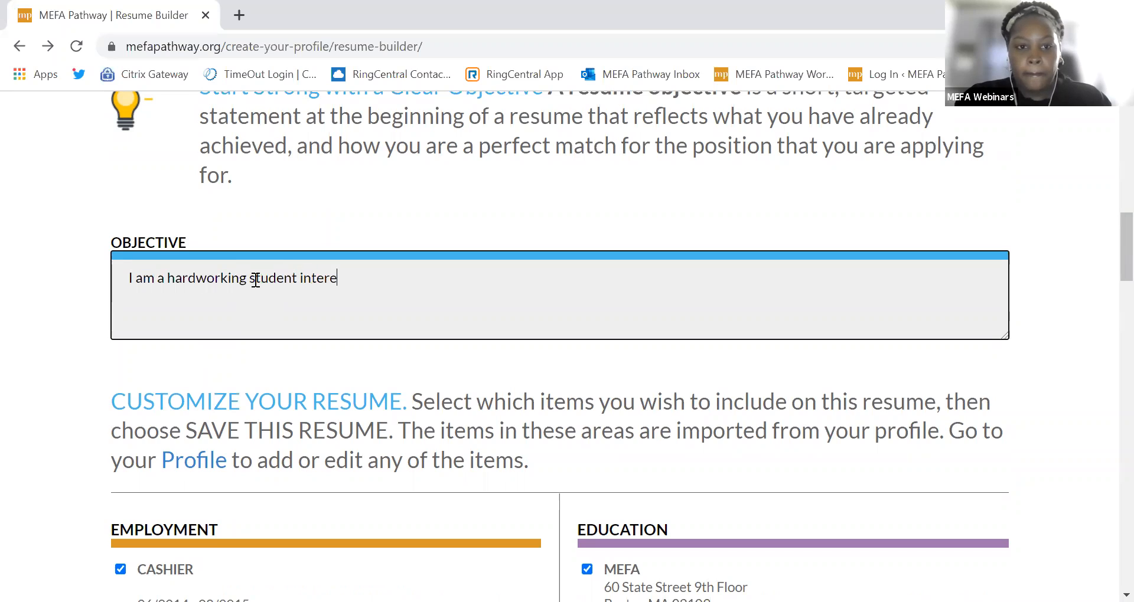
type("sted in working at")
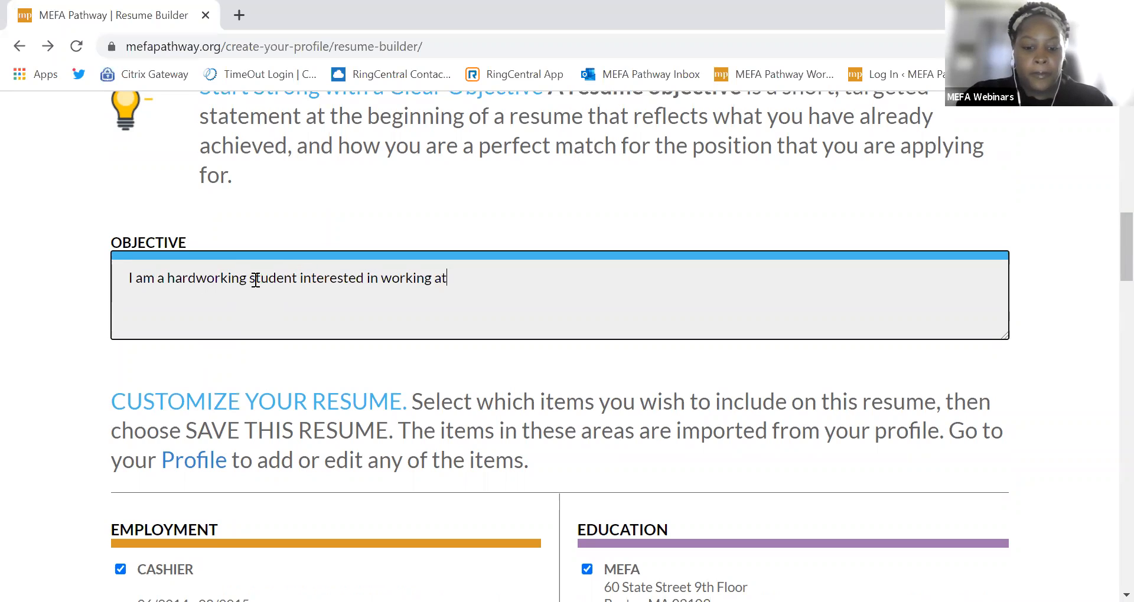
key("BackSpace")
key("BackSpace")
key("BackSpace")
type("in")
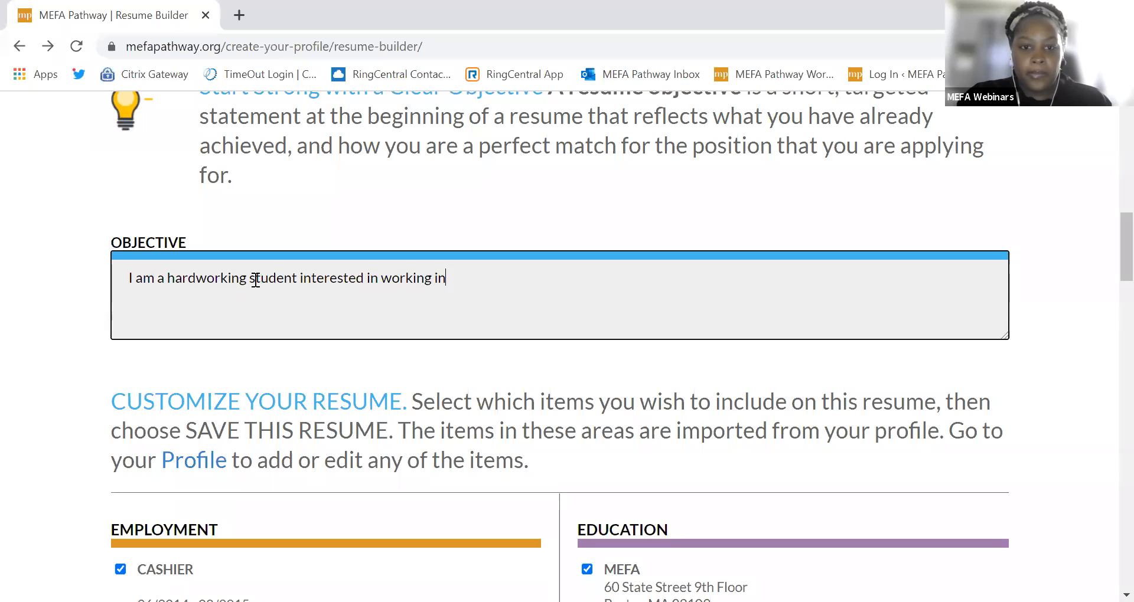
type(" E")
key("BackSpace")
type("STEM")
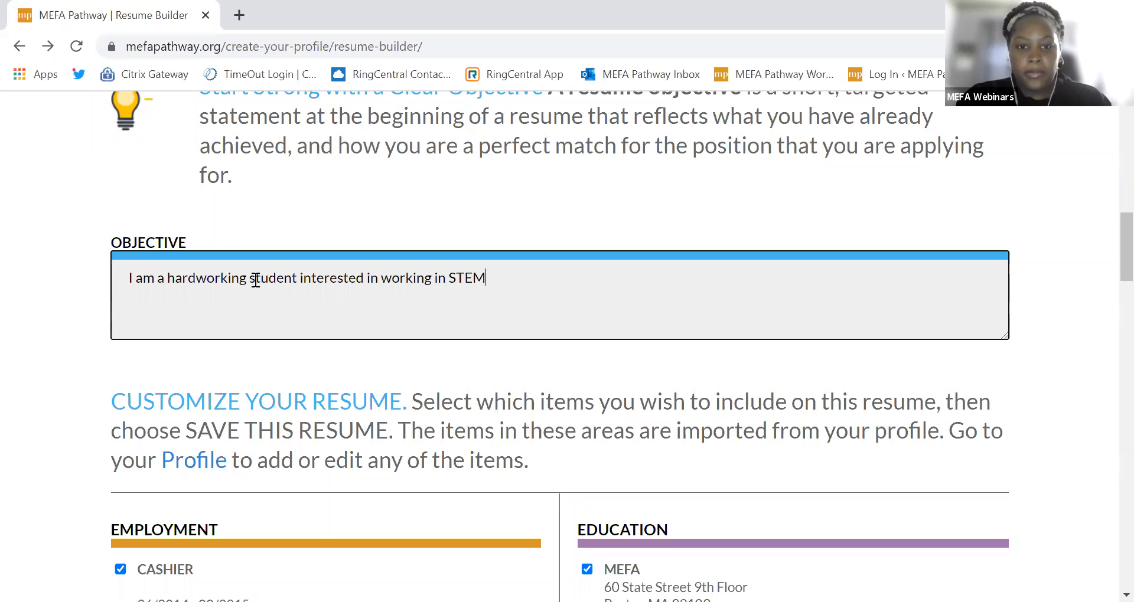
type(" fields.")
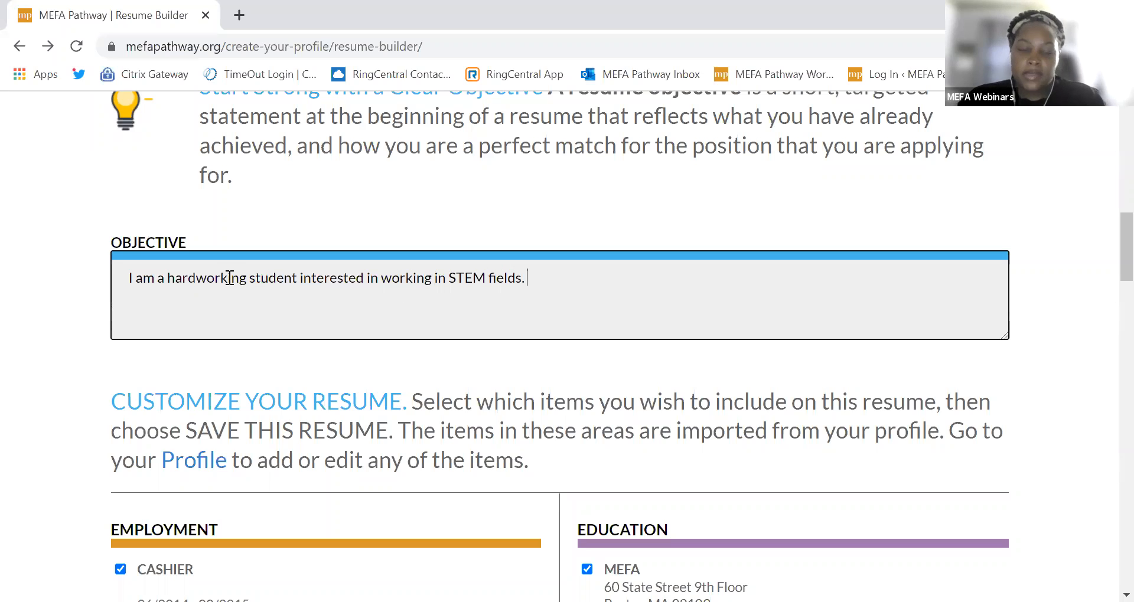
left_click(233, 378)
Step: Uncheck the CASHIER job under Employment in Customize Your Resume
scroll(212, 404, "down", 2)
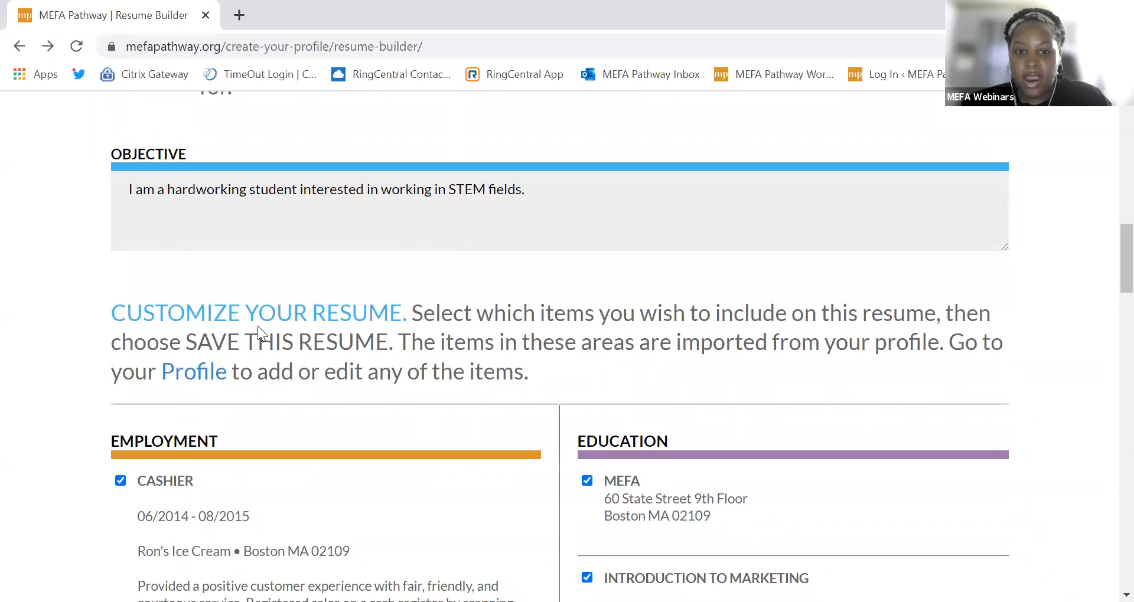
scroll(266, 325, "down", 2)
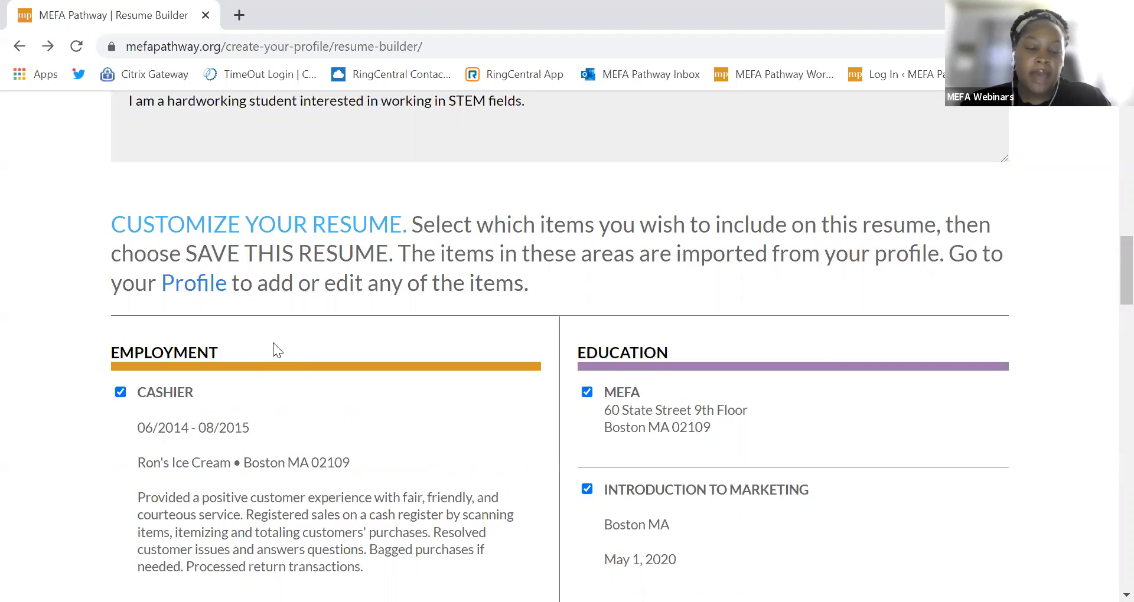
scroll(272, 348, "down", 5)
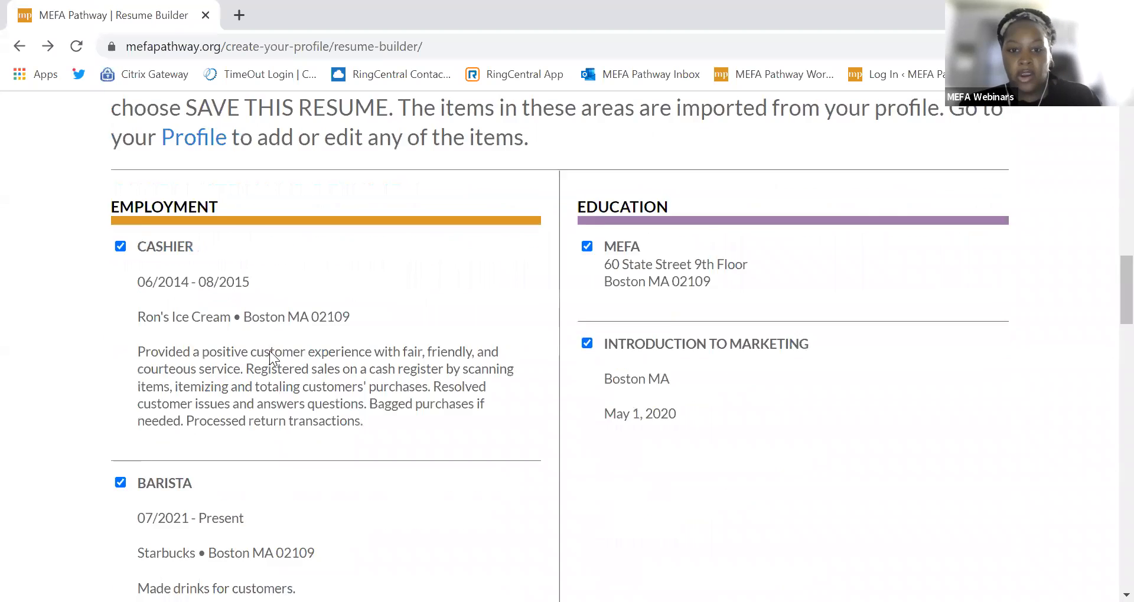
scroll(263, 302, "up", 3)
scroll(189, 360, "down", 7)
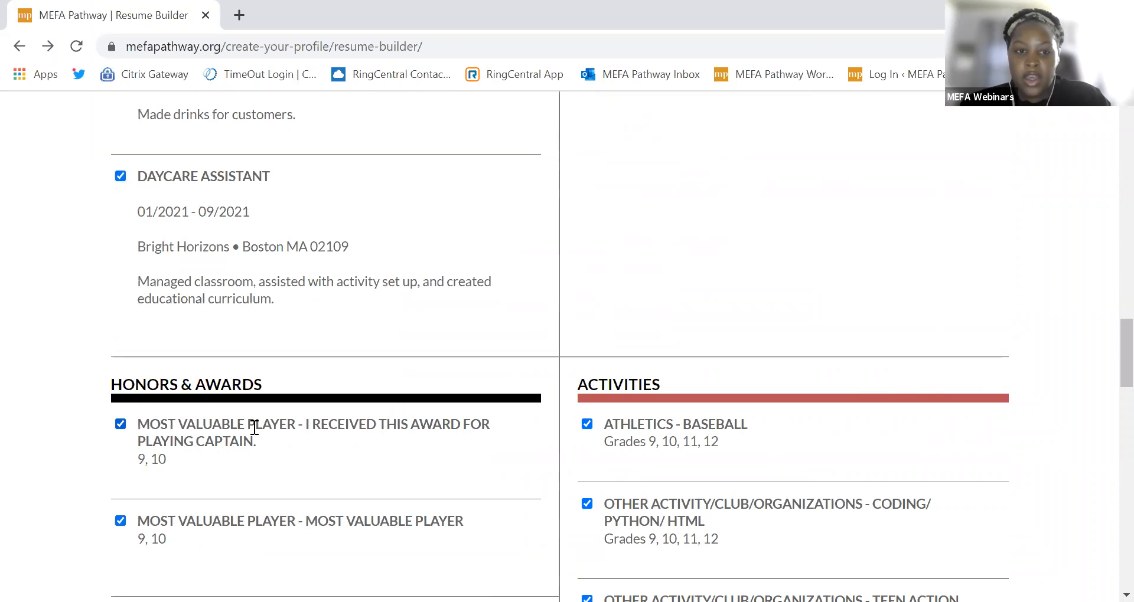
scroll(254, 426, "up", 9)
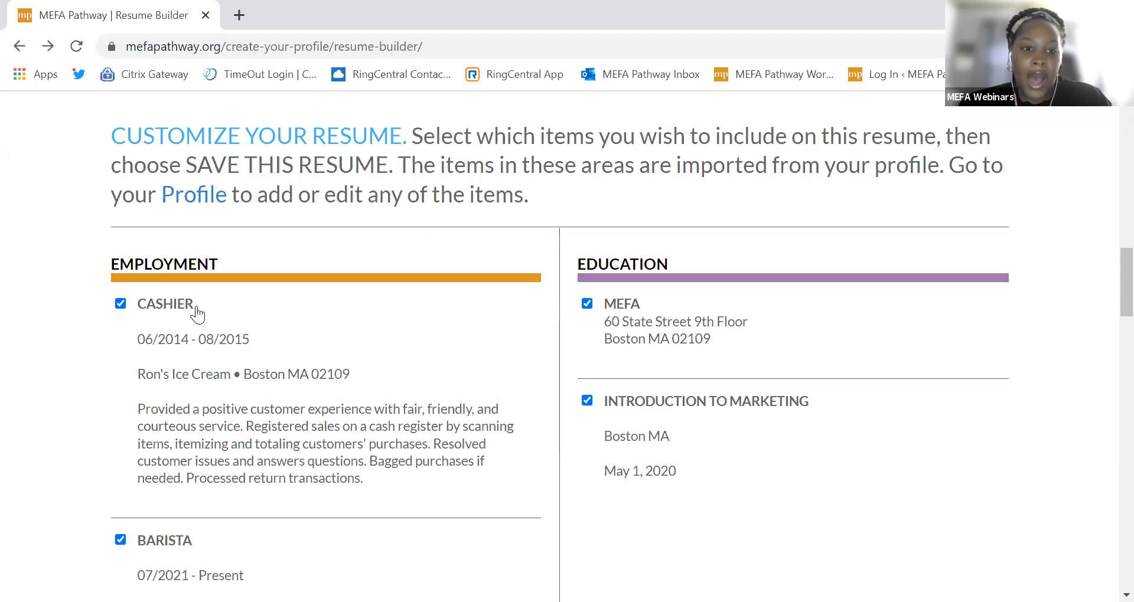
left_click(121, 303)
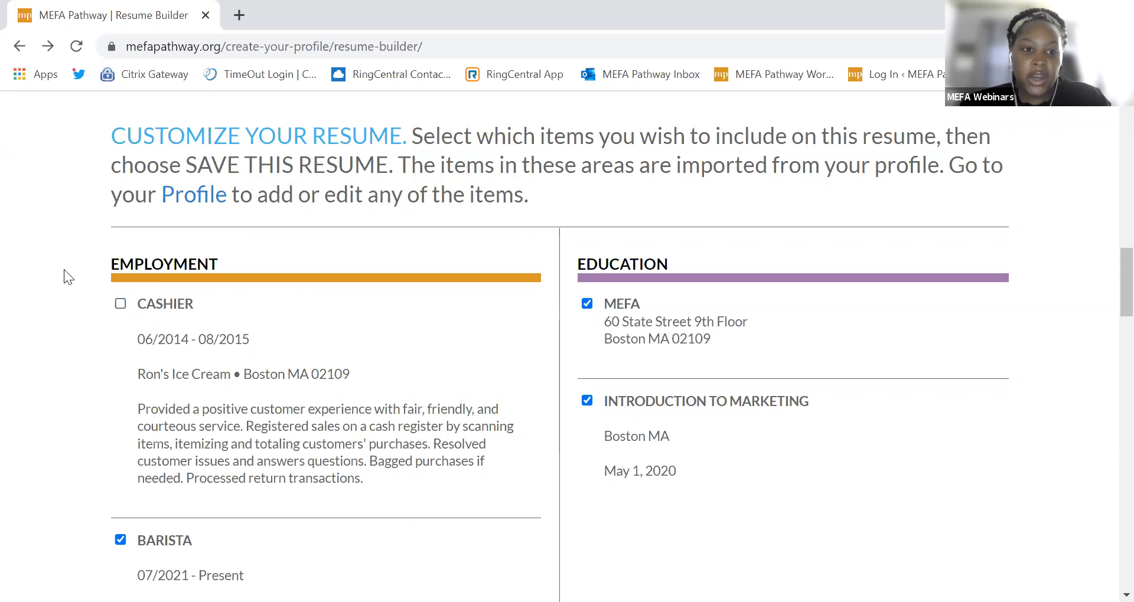
Step: Scroll down through the remaining resume sections and back up to review the selections
scroll(119, 354, "down", 1)
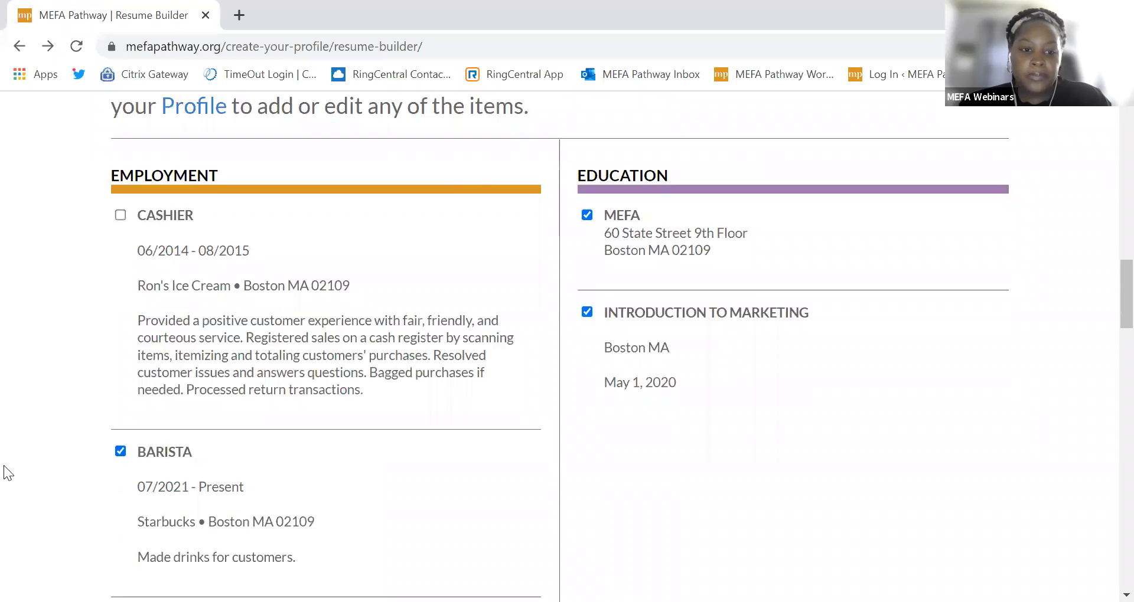
scroll(68, 465, "down", 3)
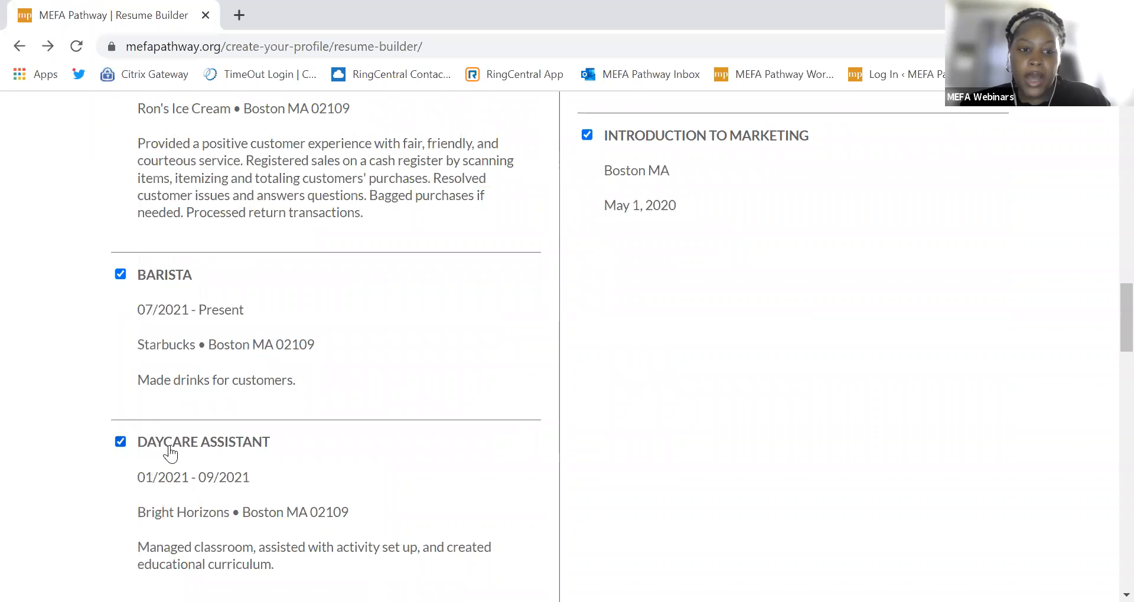
scroll(217, 491, "down", 2)
scroll(218, 491, "down", 2)
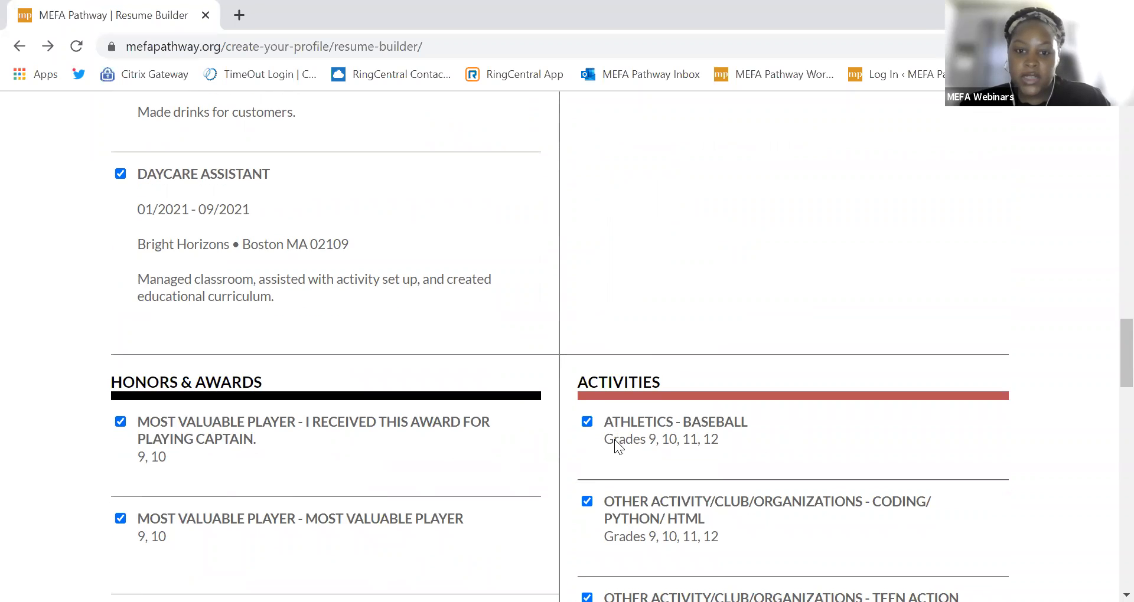
scroll(615, 440, "down", 6)
scroll(196, 483, "down", 4)
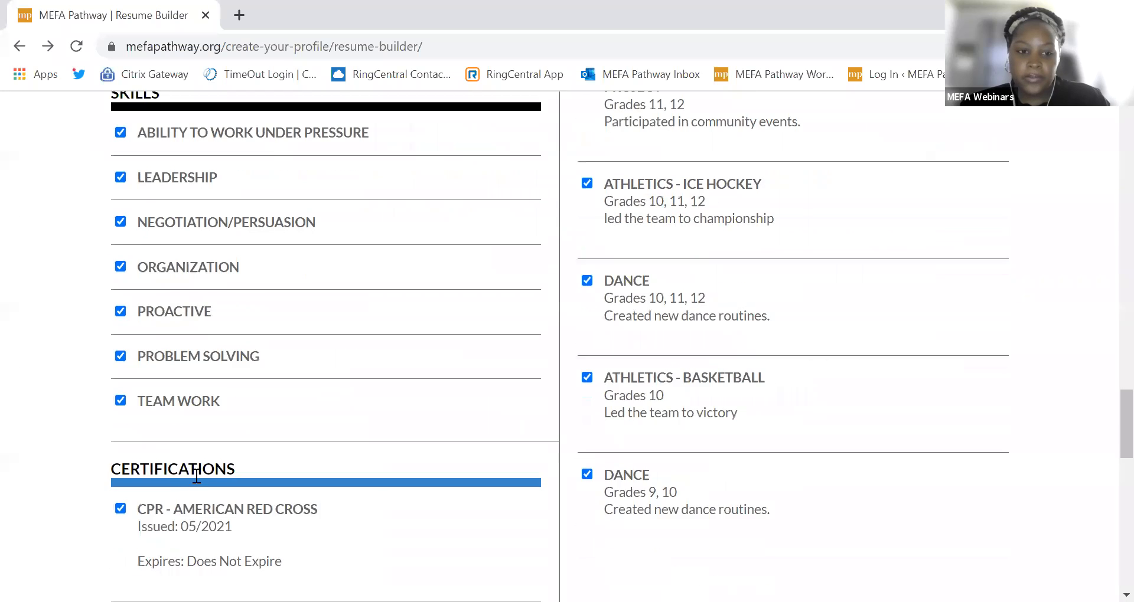
scroll(190, 449, "down", 1)
scroll(190, 449, "down", 4)
scroll(191, 448, "up", 13)
scroll(197, 437, "up", 17)
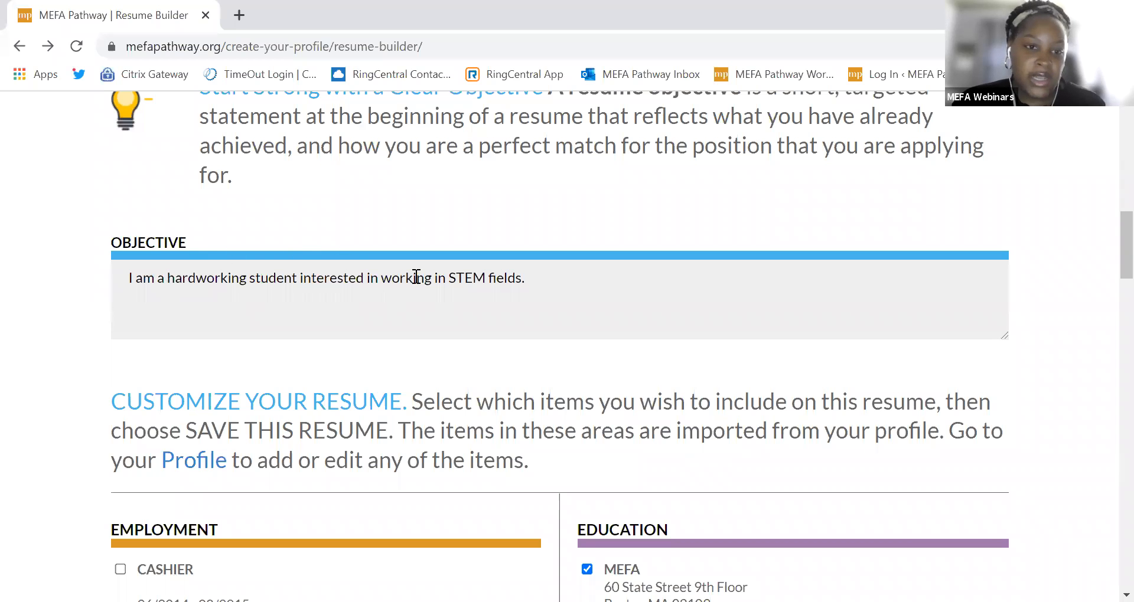
Step: Check the ticked items: Barista, Daycare Assistant, seven skills, activities, and CPR, AED, HTML certifications
scroll(420, 279, "down", 6)
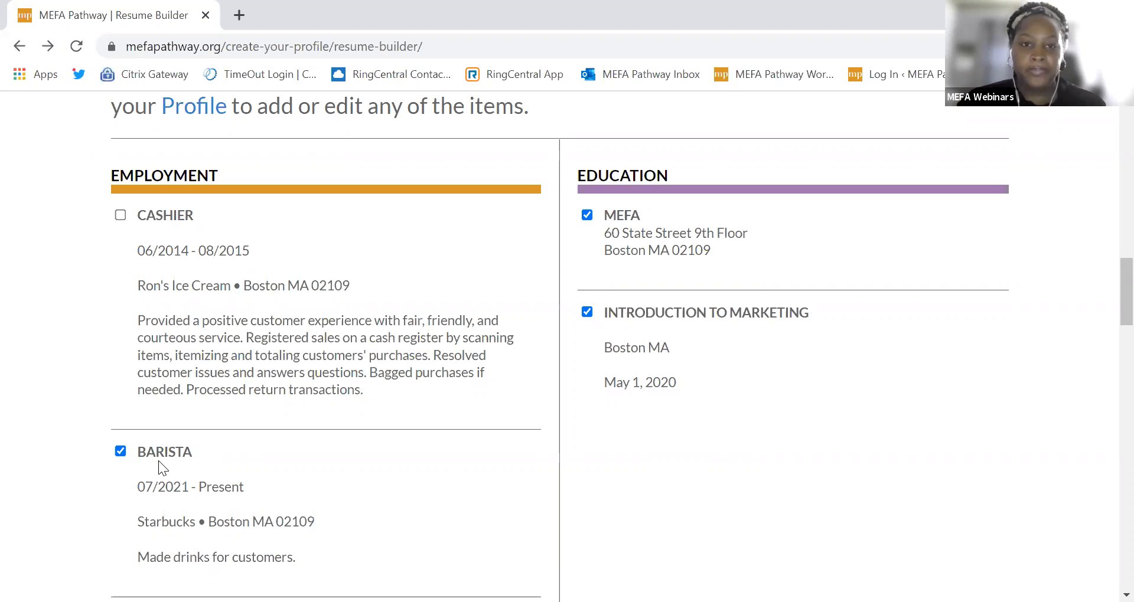
scroll(156, 460, "up", 3)
scroll(147, 443, "down", 3)
scroll(139, 430, "down", 13)
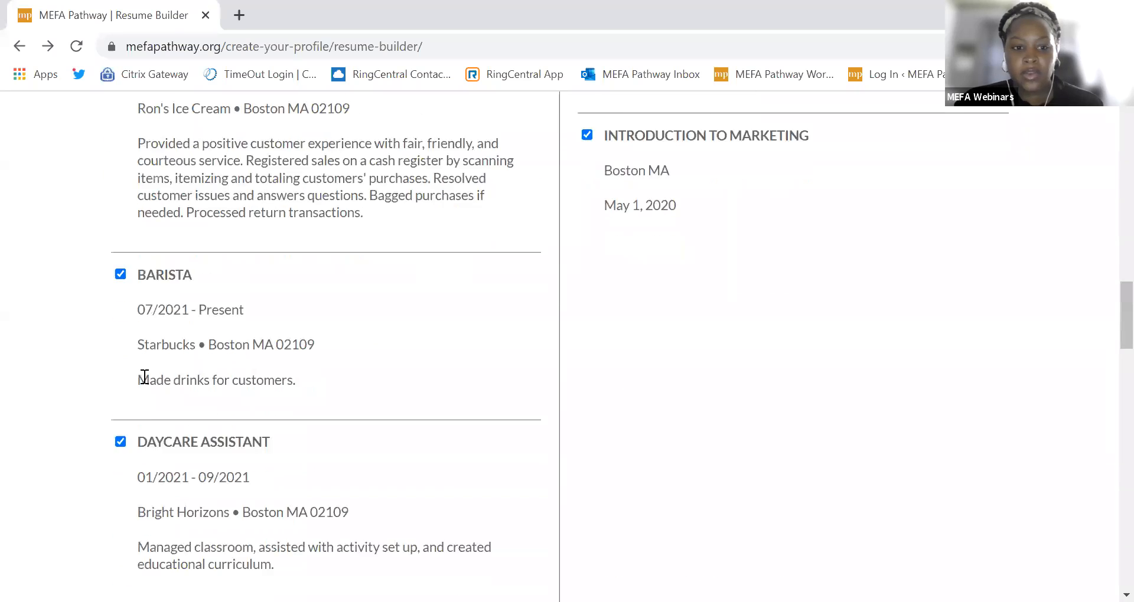
scroll(143, 376, "down", 10)
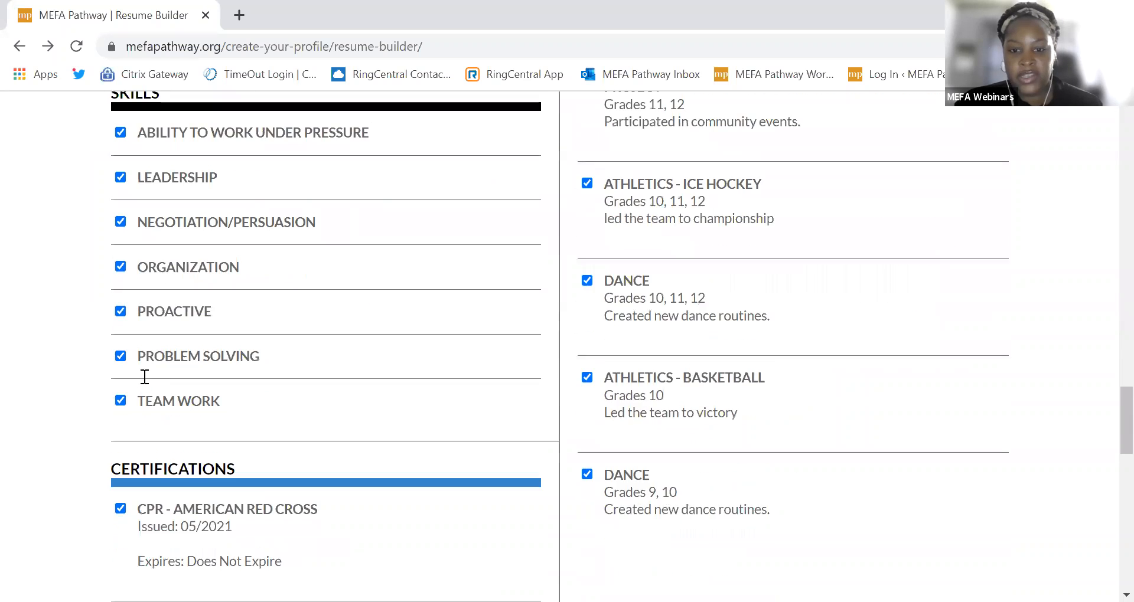
scroll(1109, 499, "up", 20)
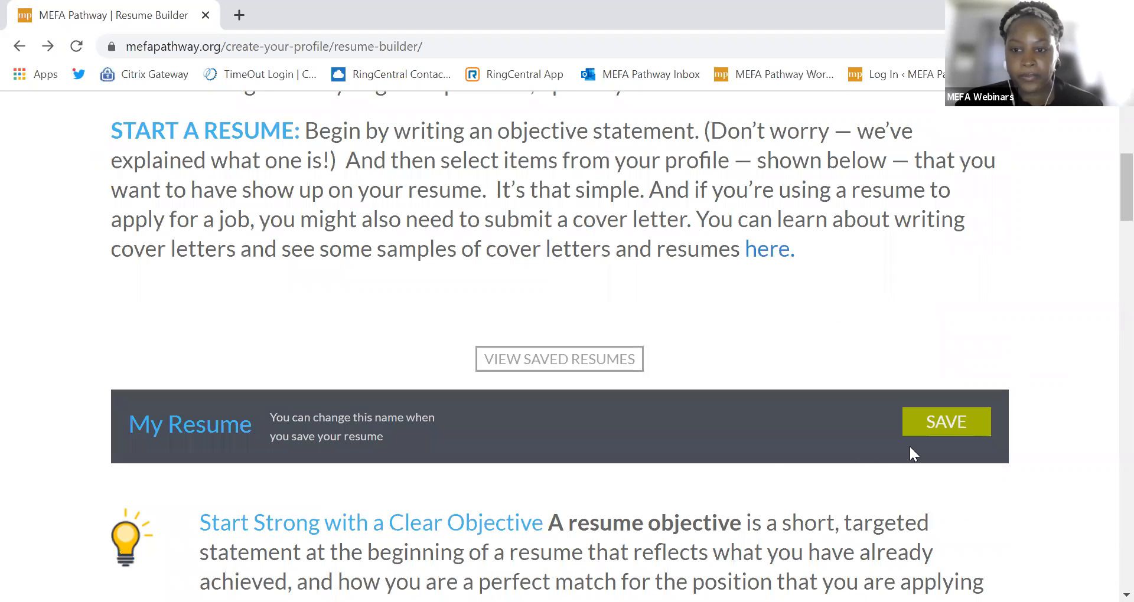
Step: Save the resume as 'My Resume Final', then open it from the saved resumes list for viewing
left_click(947, 433)
left_click(387, 258)
type("Final")
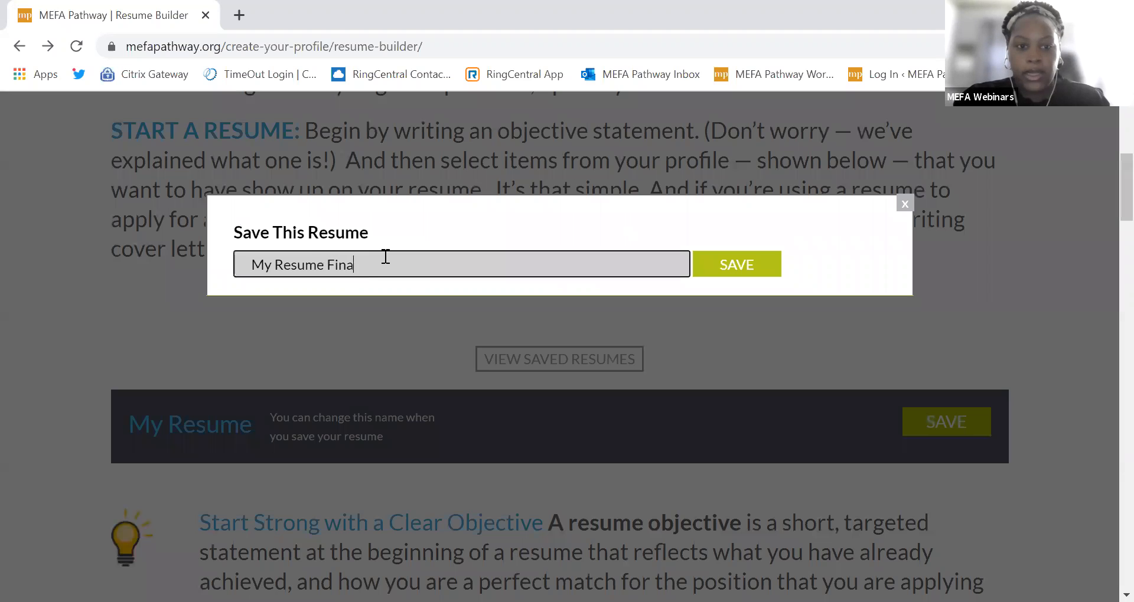
left_click(743, 266)
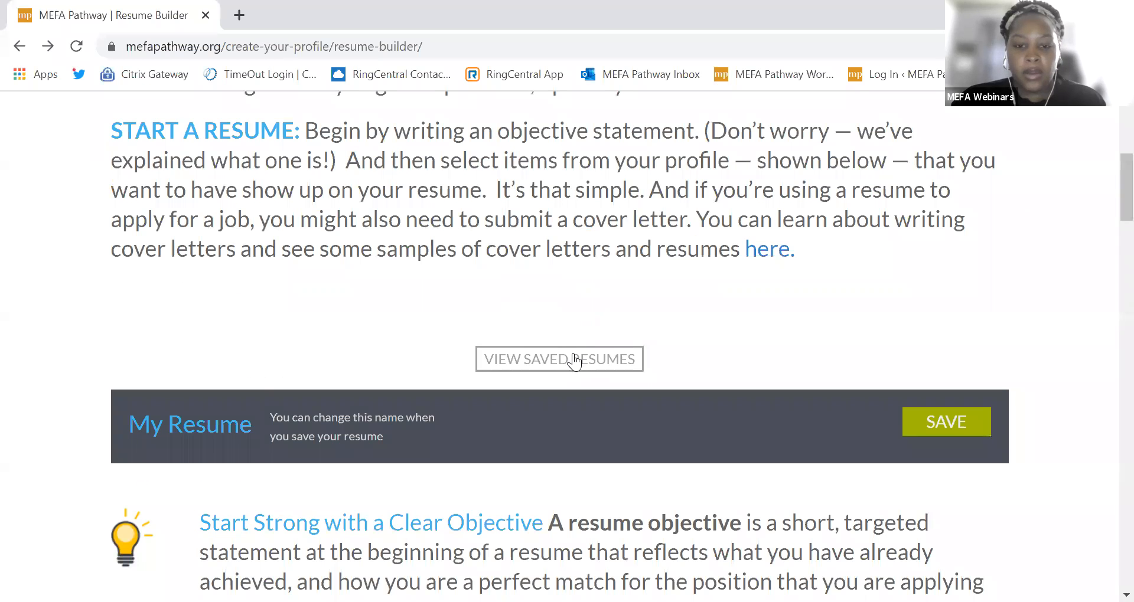
left_click(480, 364)
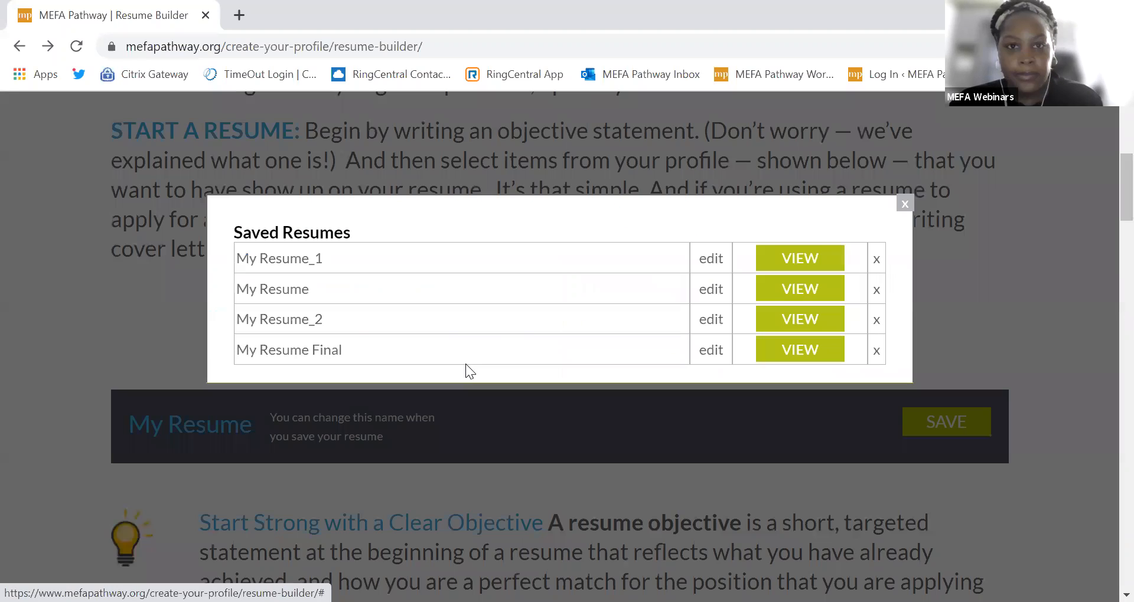
left_click(777, 352)
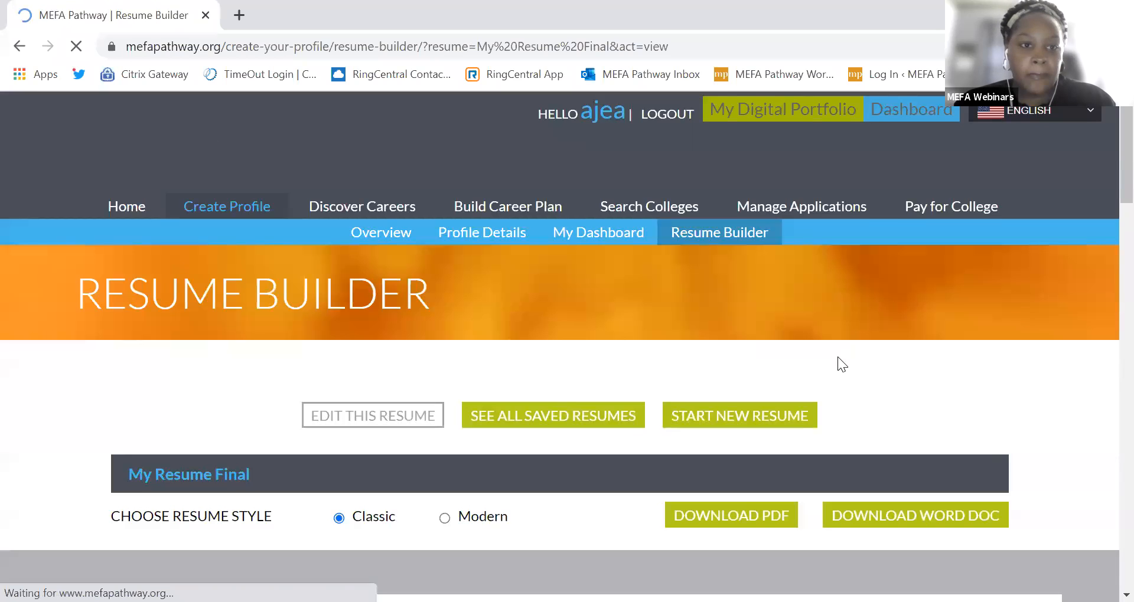
Step: Scroll through the My Resume Final preview to look over its contents
left_click_drag(1125, 184, 1125, 197)
scroll(1106, 207, "down", 3)
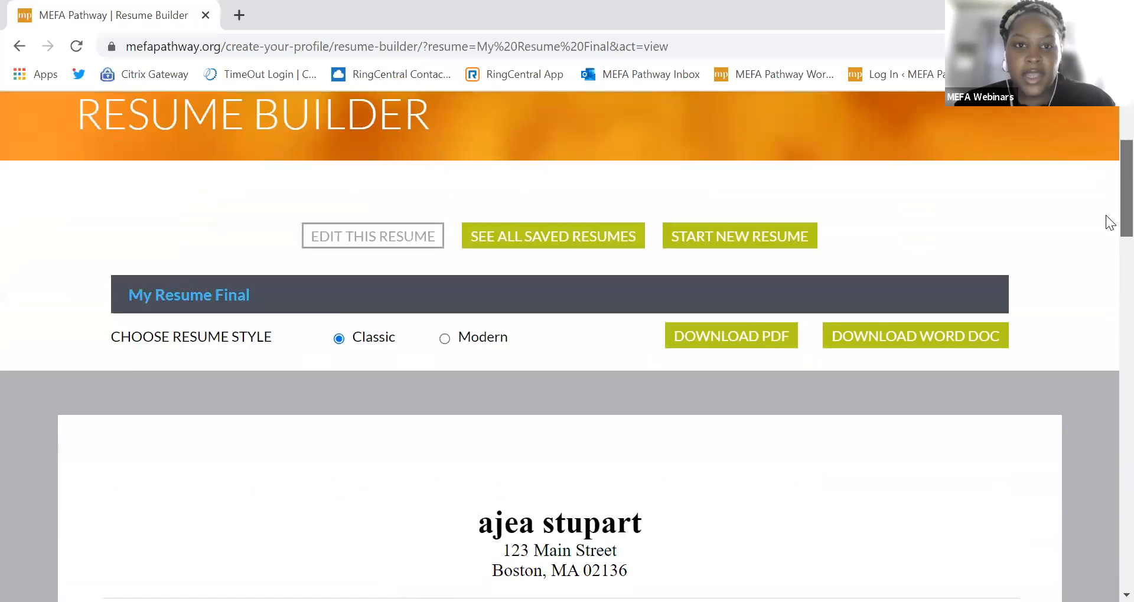
scroll(1109, 236, "down", 3)
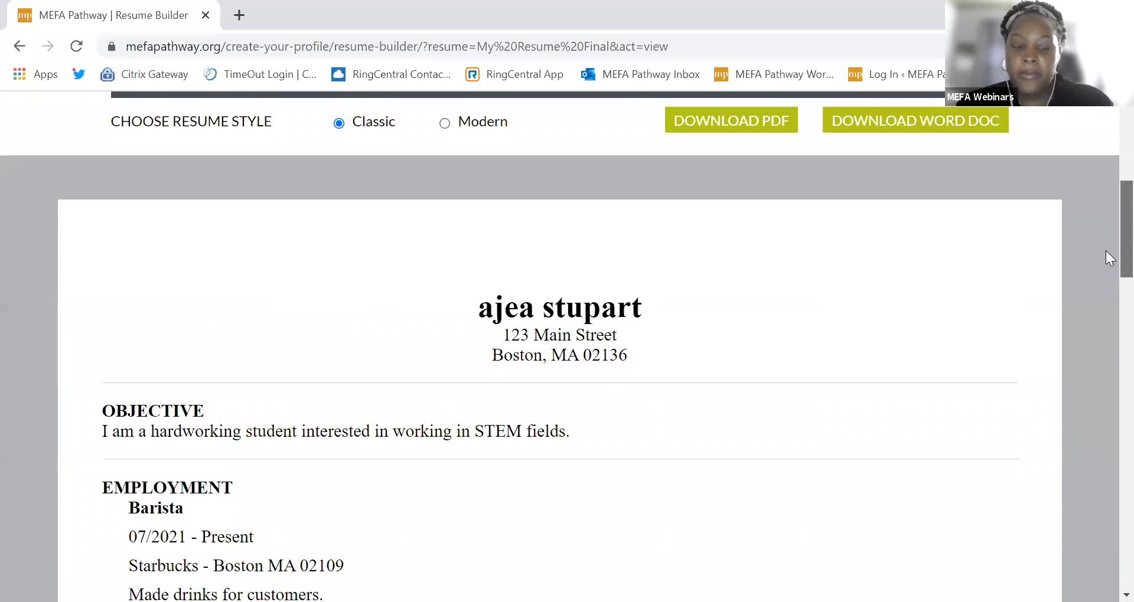
scroll(1105, 254, "down", 3)
scroll(1105, 296, "down", 5)
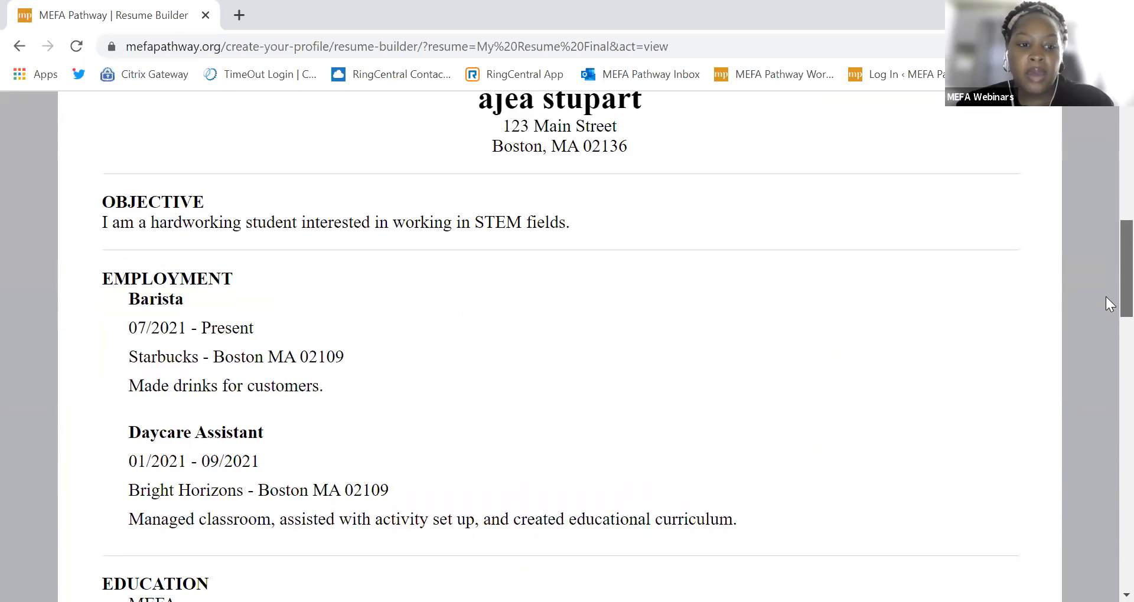
left_click_drag(1105, 345, 1105, 473)
scroll(1105, 473, "down", 2)
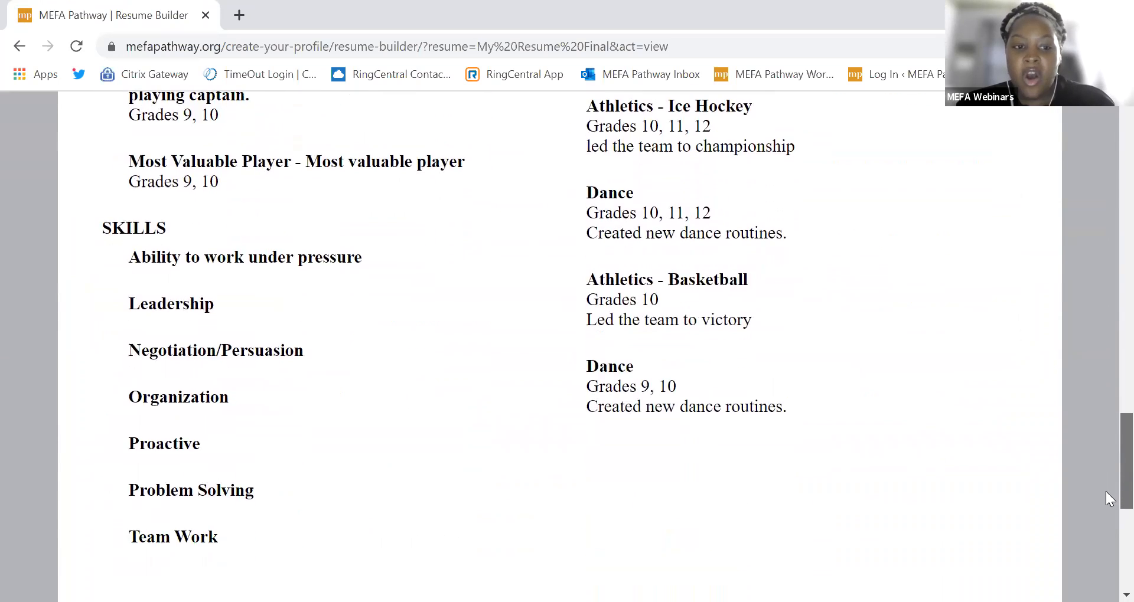
scroll(1105, 493, "down", 1)
scroll(1106, 516, "down", 5)
scroll(1104, 543, "up", 6)
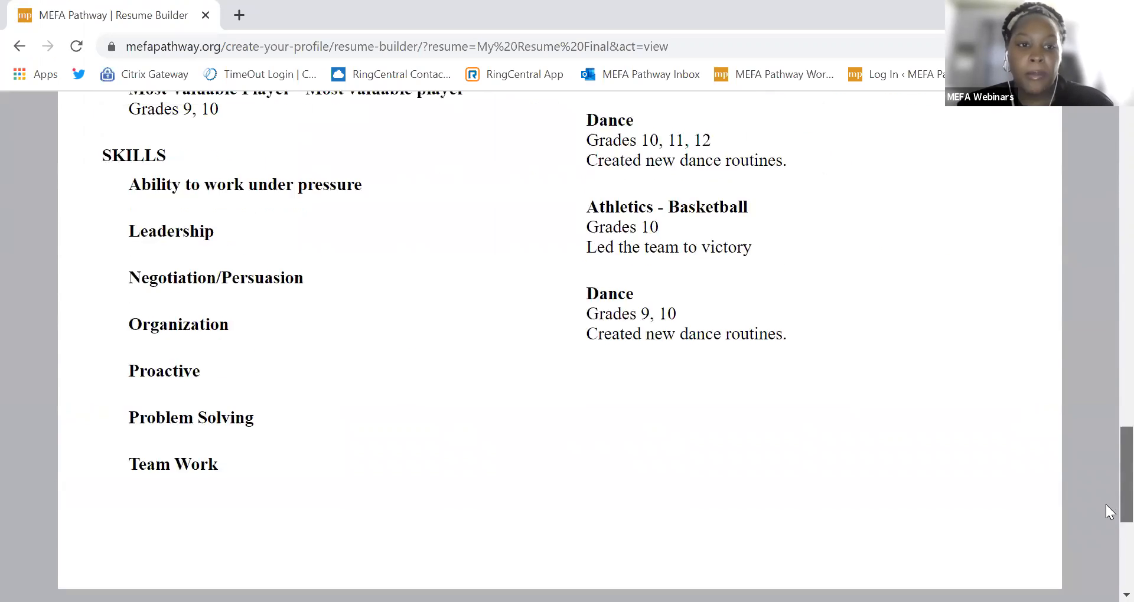
left_click_drag(1106, 492, 1106, 234)
scroll(1110, 239, "up", 1)
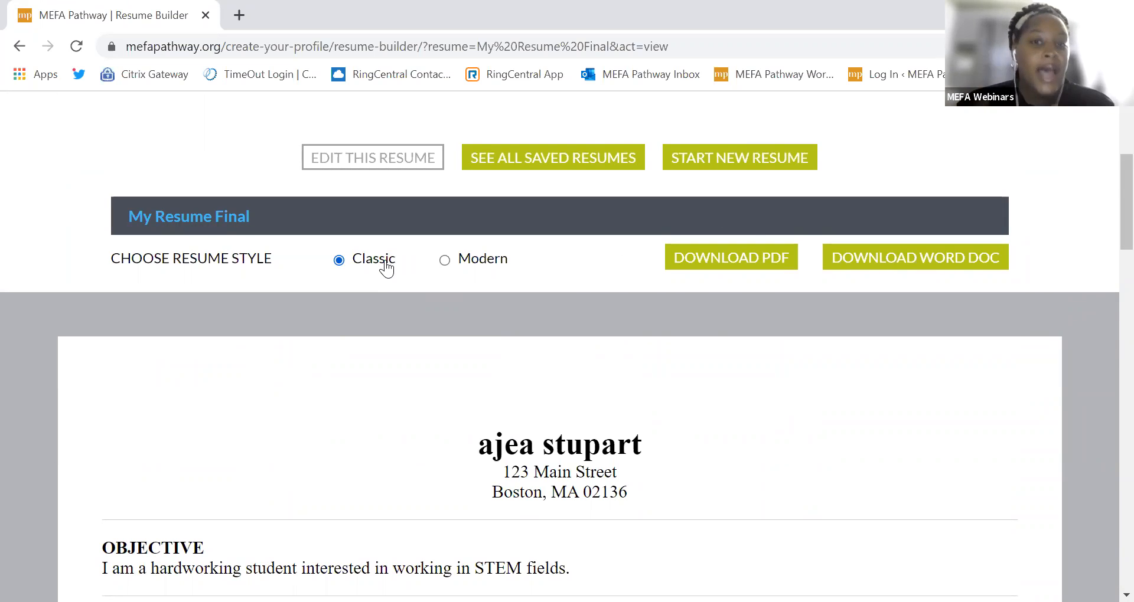
Step: Switch My Resume Final to the Modern style, then return to the saved resumes list
left_click(447, 261)
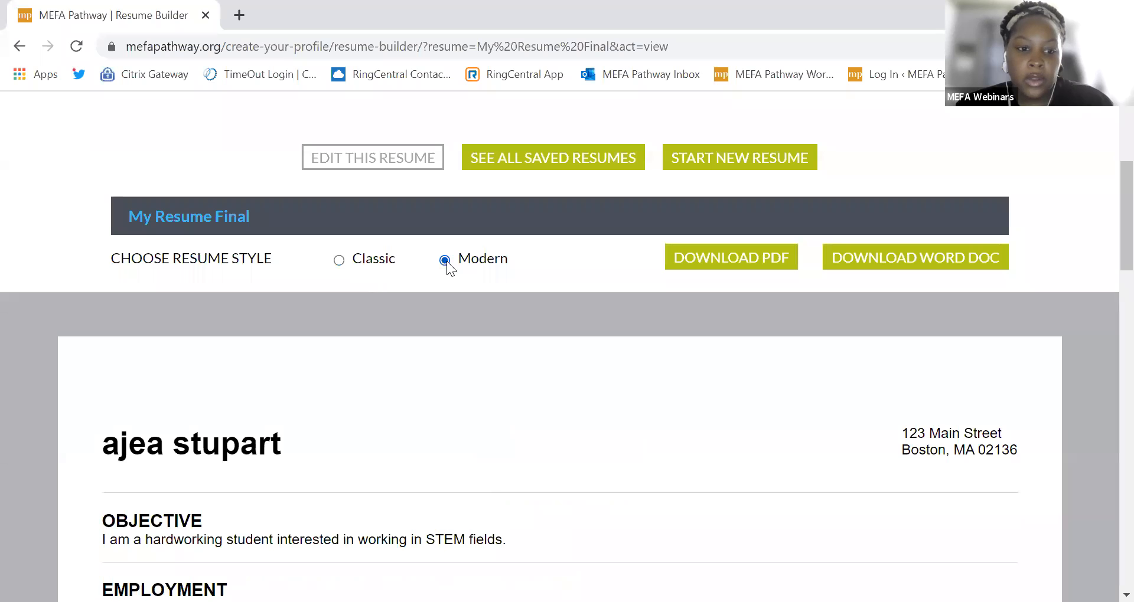
mouse_move(1106, 251)
left_mouse_down()
mouse_move(1105, 501)
mouse_move(1105, 229)
left_mouse_up()
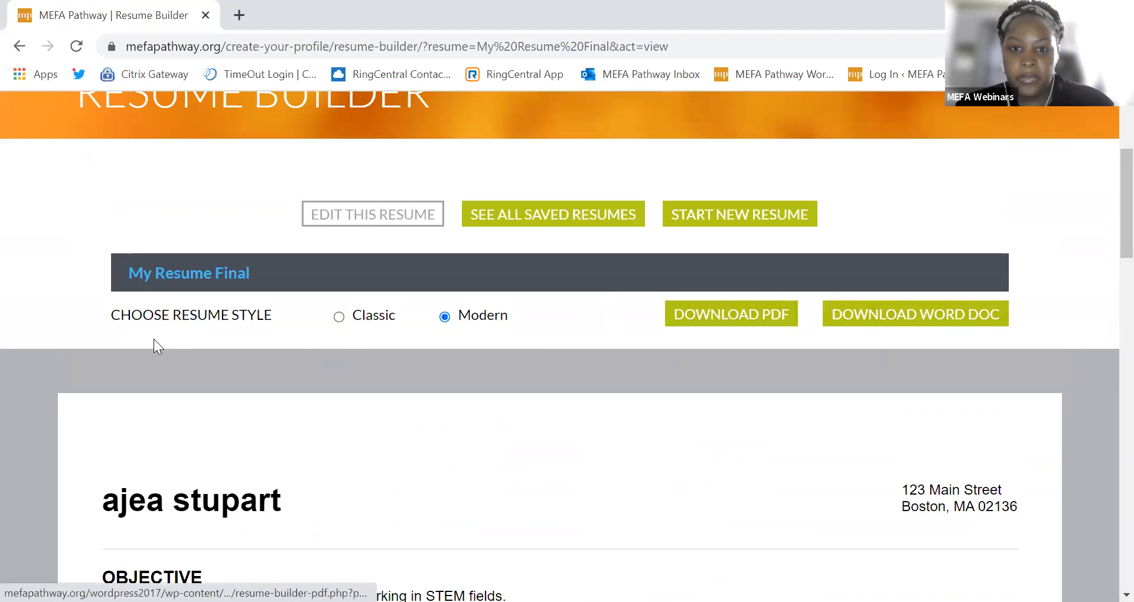
scroll(181, 360, "up", 2)
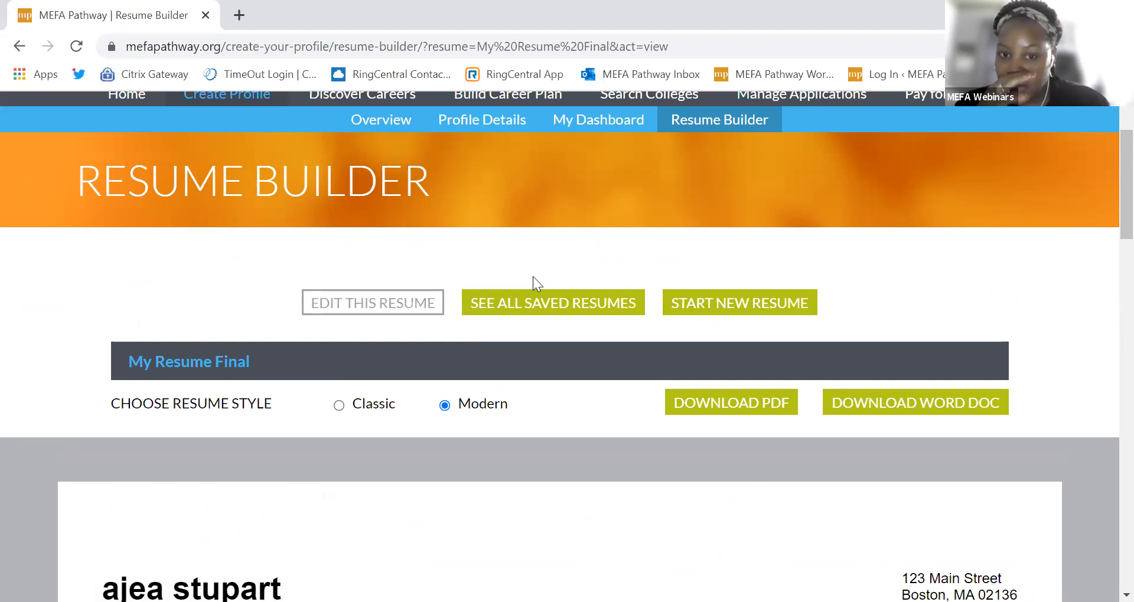
left_click(503, 319)
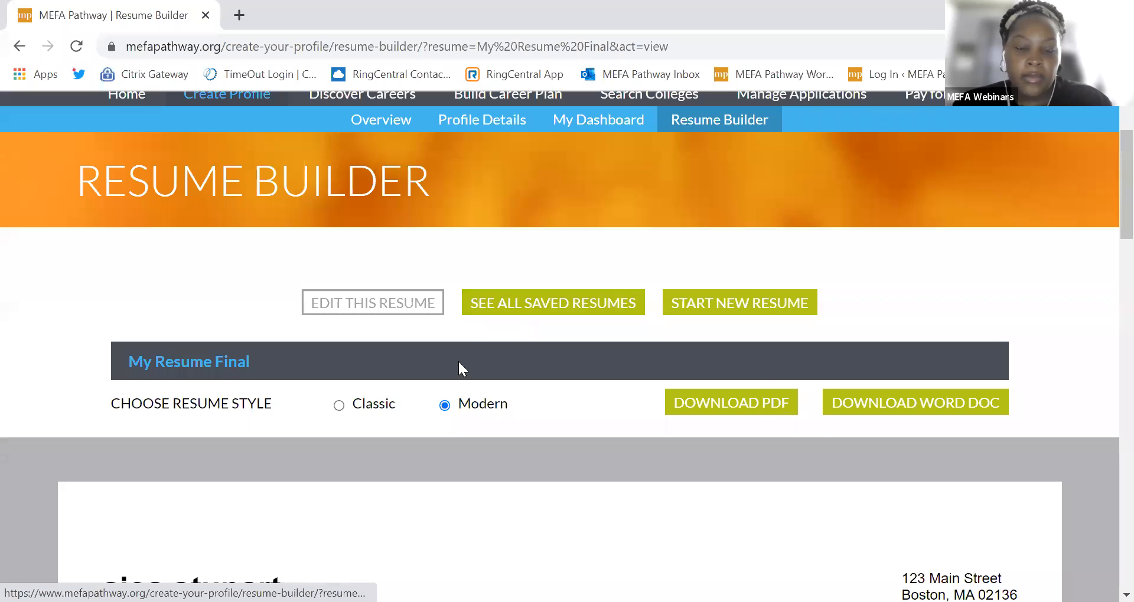
Step: View My Resume_1 and scroll through its objective, employment, certifications and awards
left_click(813, 256)
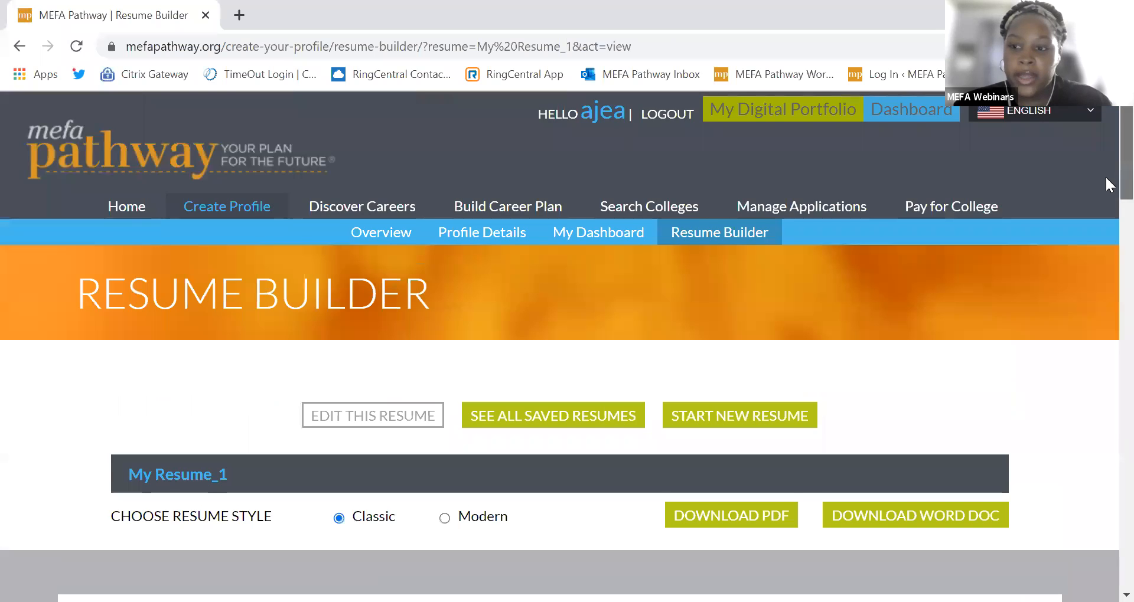
left_click_drag(1122, 176, 1104, 275)
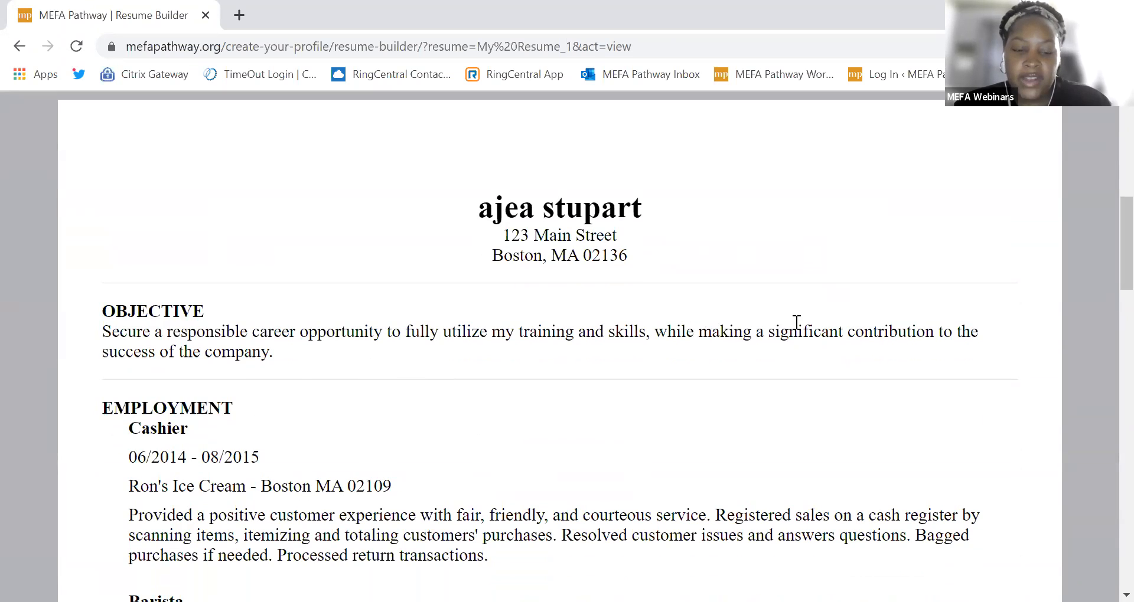
left_click_drag(1122, 248, 1106, 271)
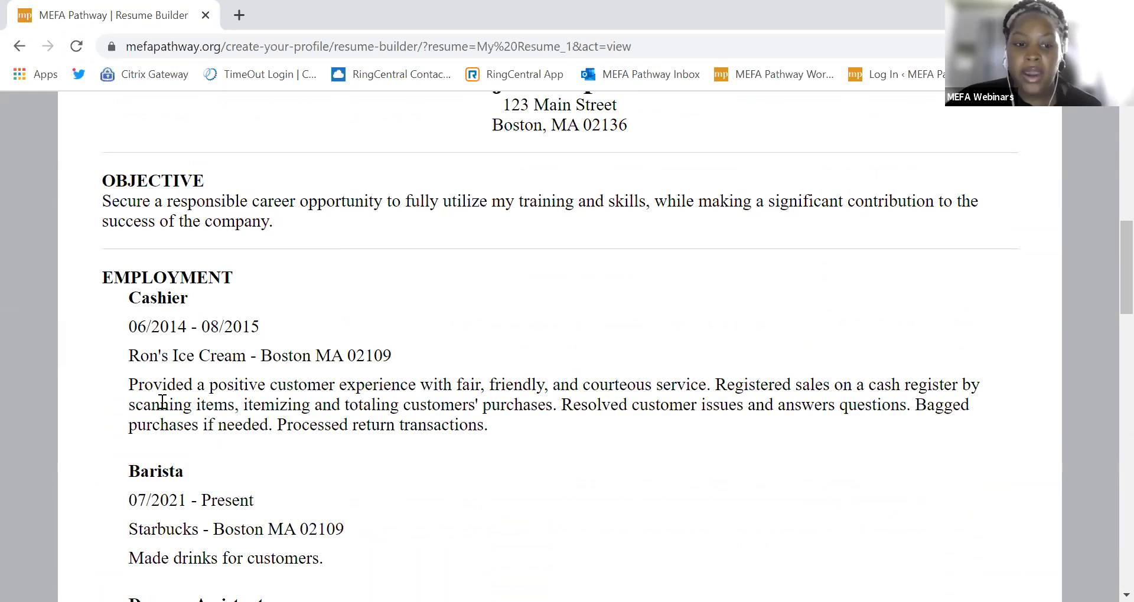
scroll(166, 407, "down", 3)
scroll(184, 414, "down", 2)
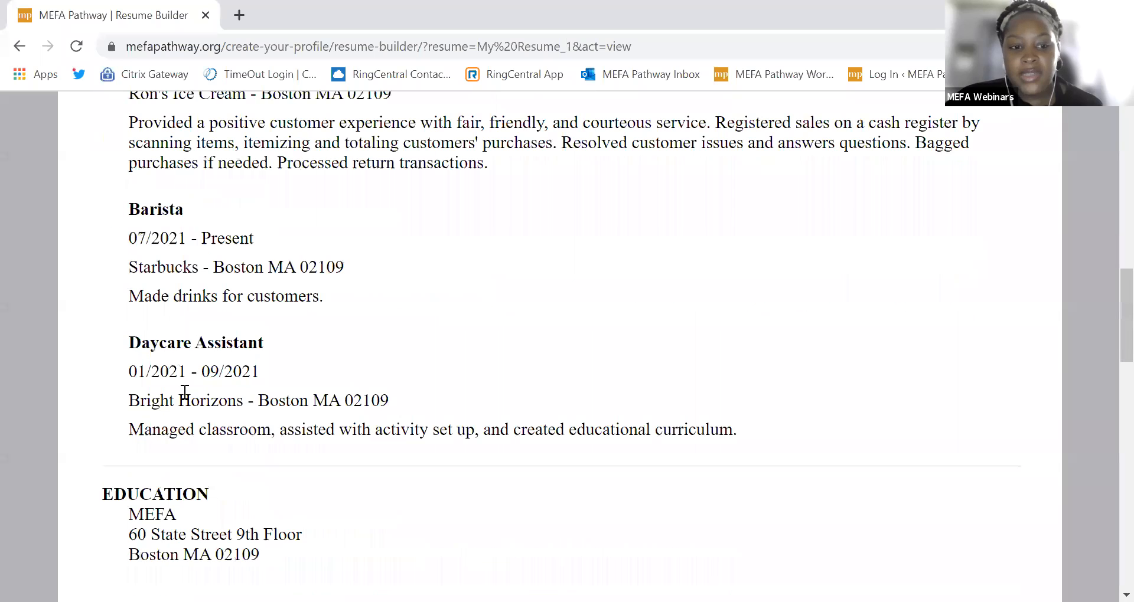
scroll(183, 435, "up", 4)
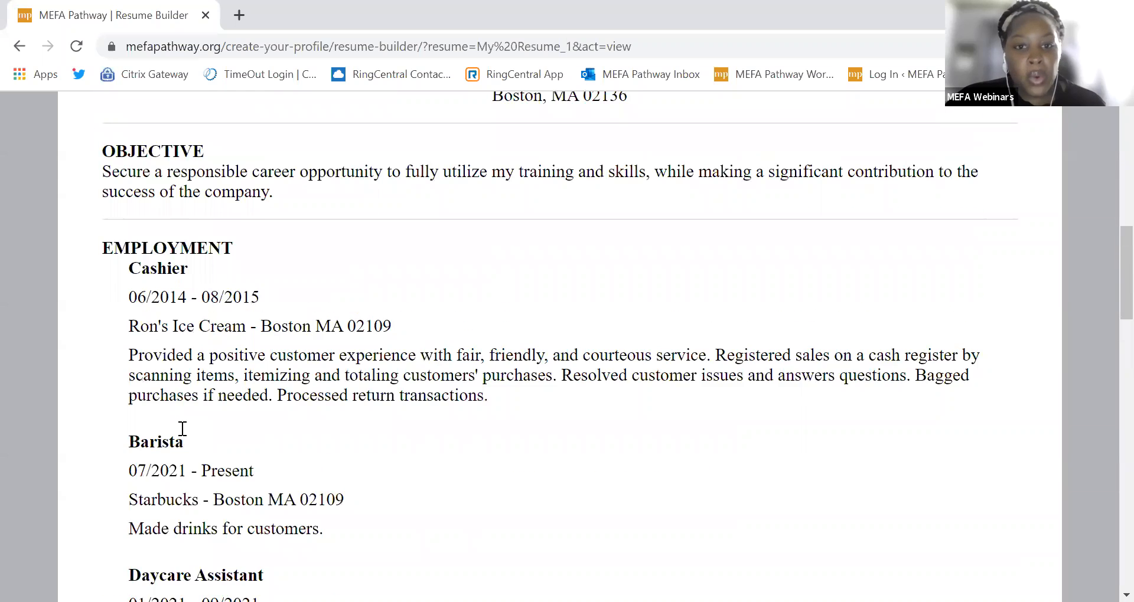
scroll(182, 429, "up", 1)
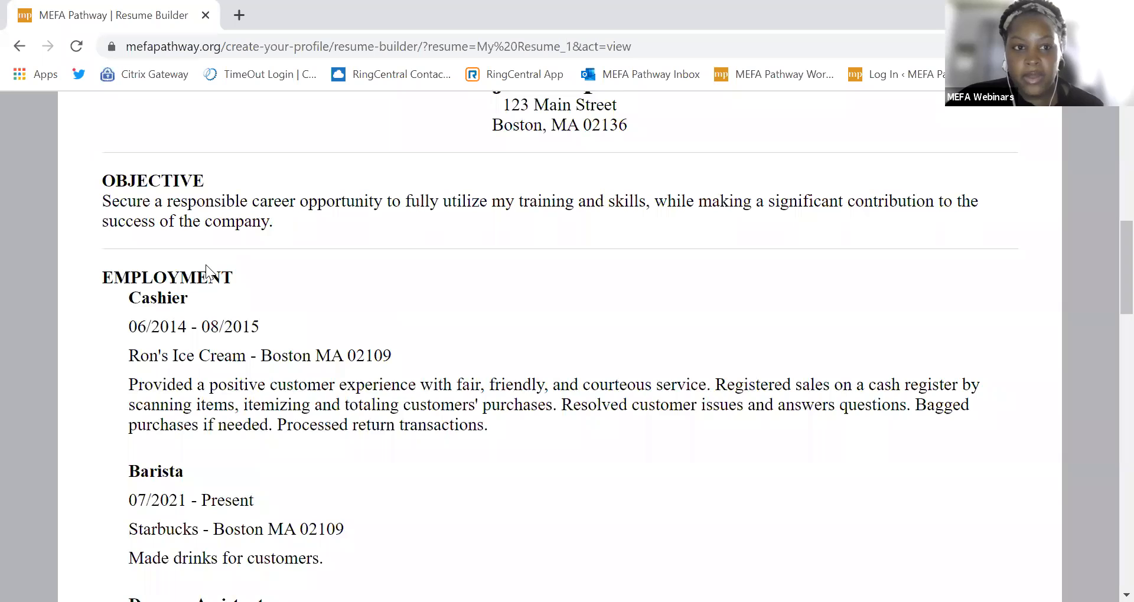
scroll(200, 275, "down", 4)
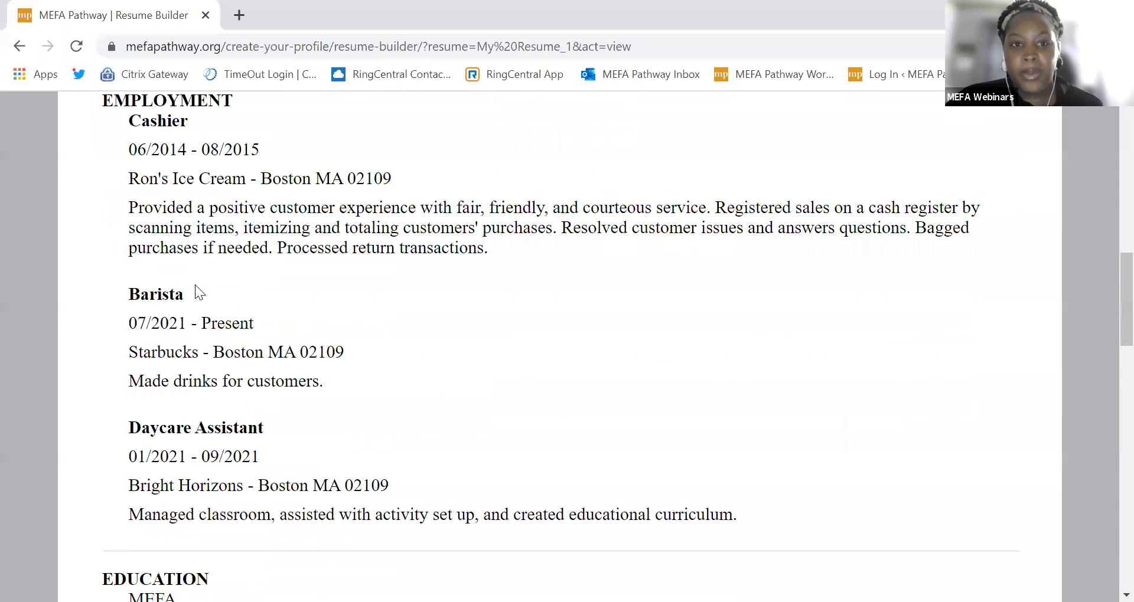
scroll(196, 331, "down", 4)
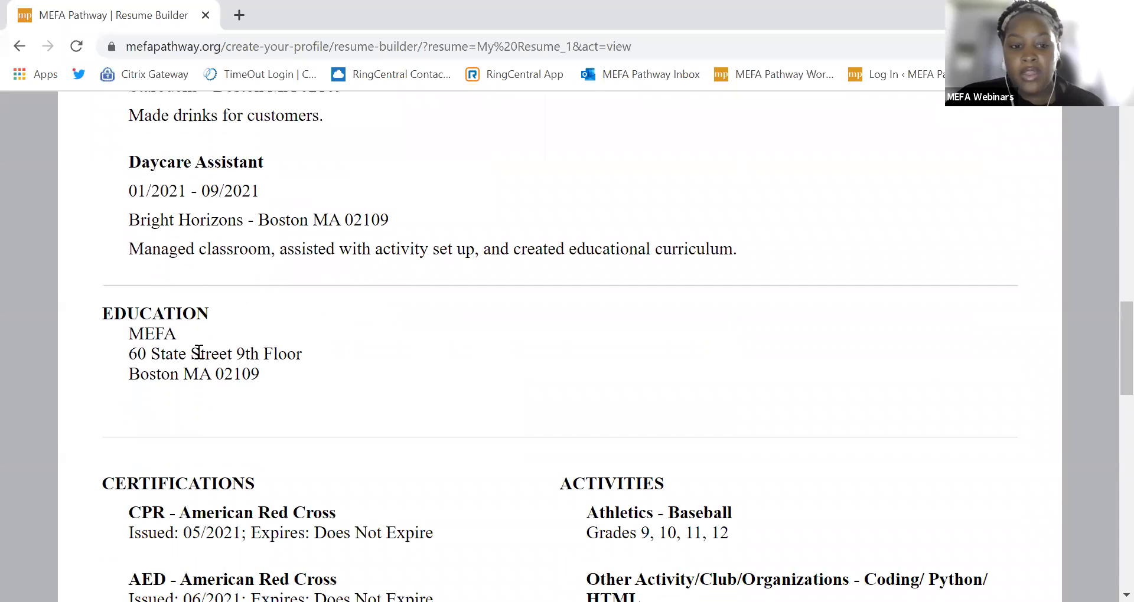
scroll(200, 378, "down", 3)
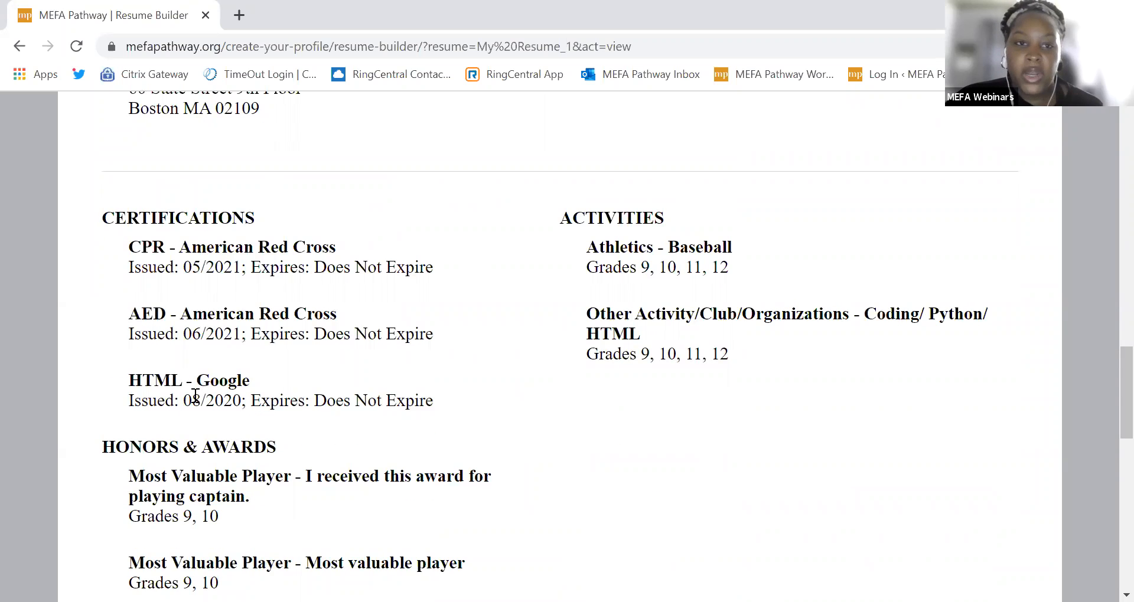
scroll(196, 397, "down", 1)
scroll(201, 401, "up", 1)
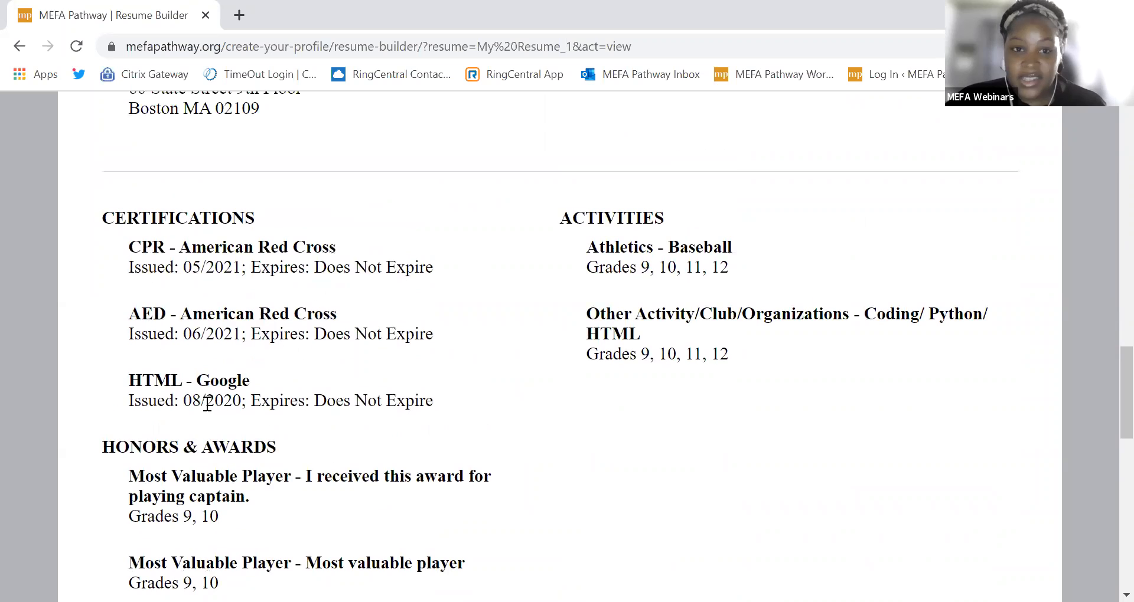
scroll(251, 417, "down", 3)
scroll(273, 411, "up", 13)
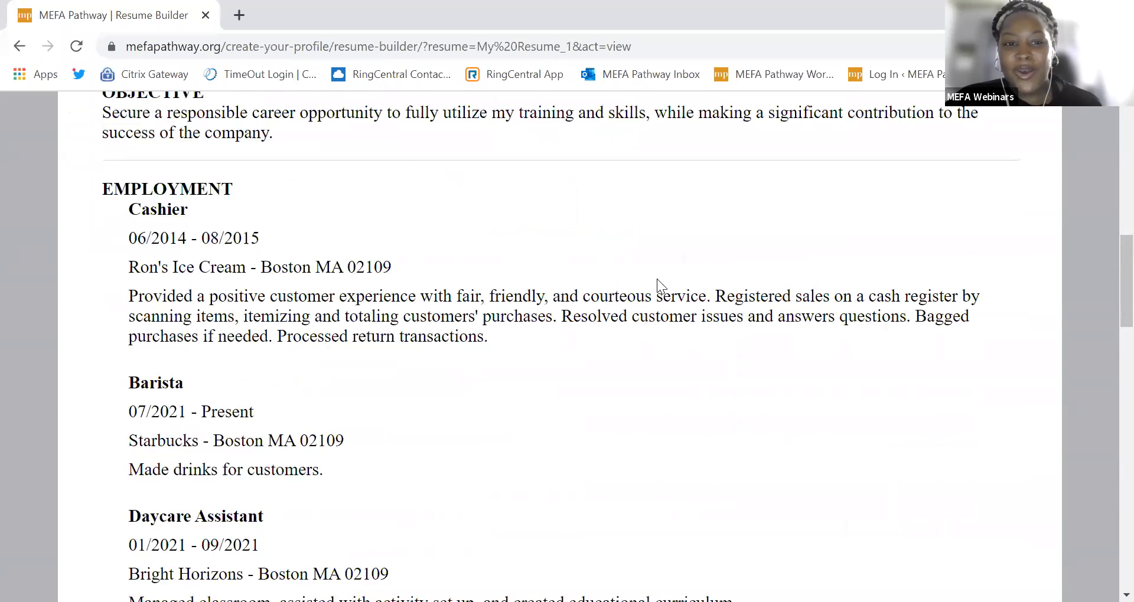
scroll(657, 278, "up", 4)
scroll(611, 322, "up", 3)
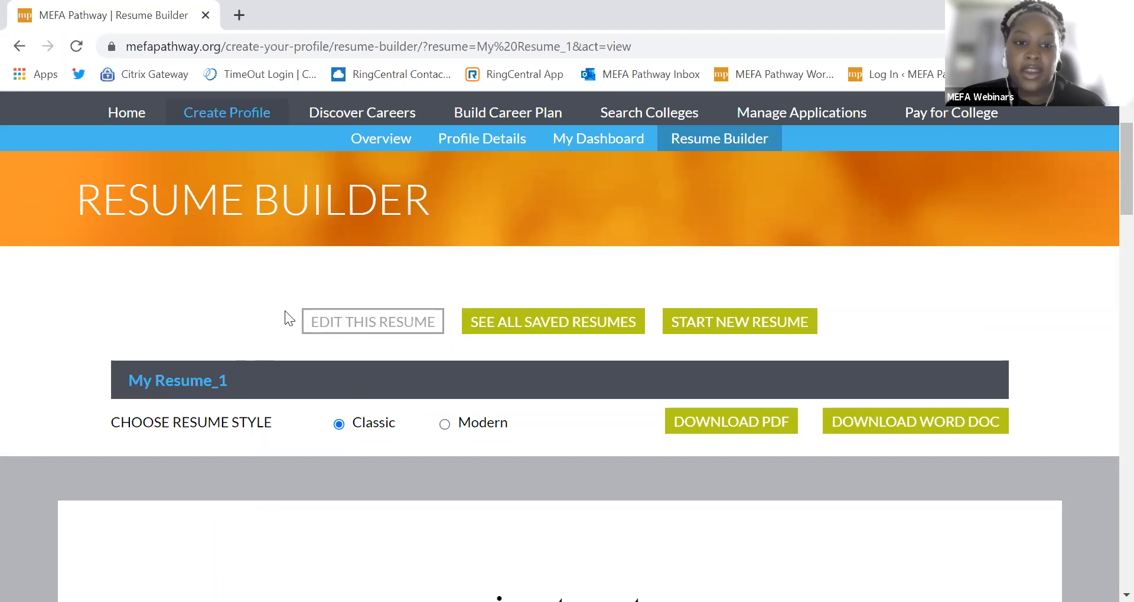
Step: Edit My Resume_1 and uncheck the MEFA entry under Education
left_click(326, 332)
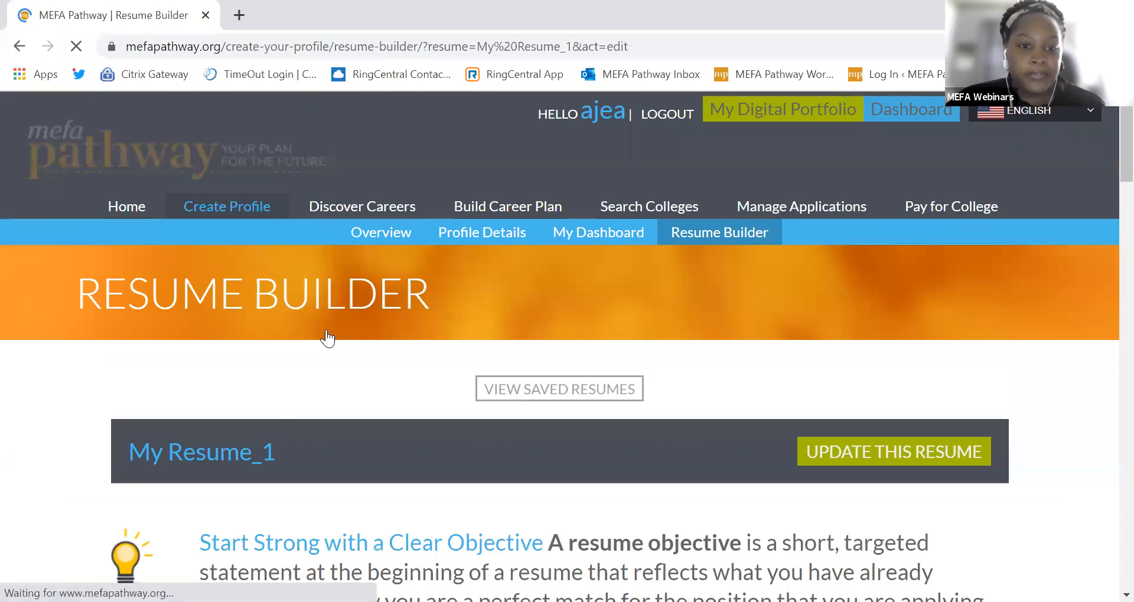
scroll(275, 417, "down", 5)
scroll(202, 383, "down", 8)
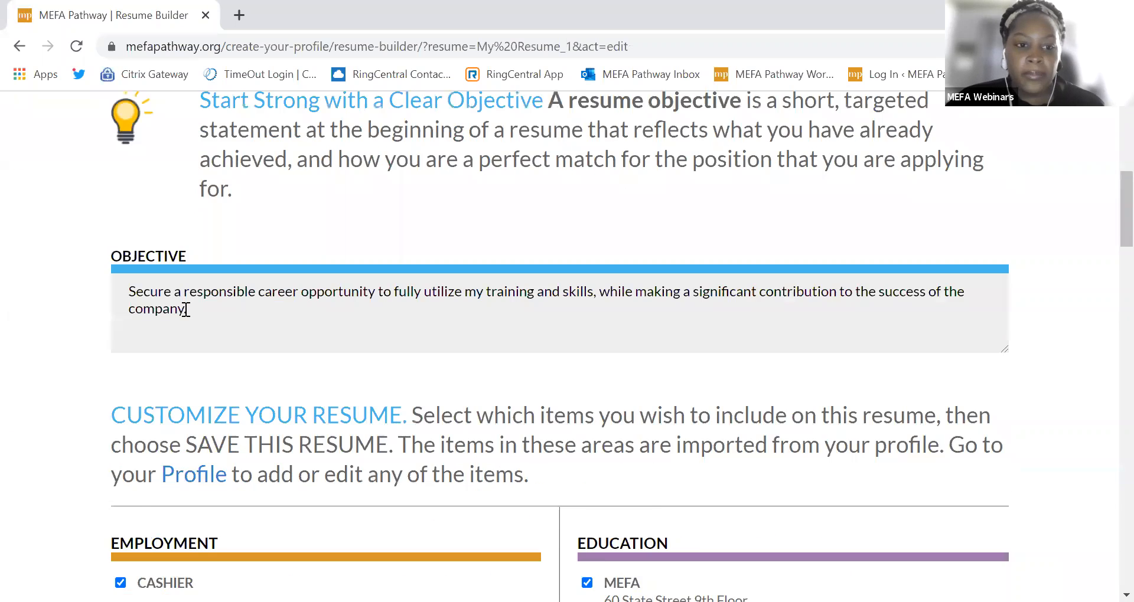
left_click(587, 229)
scroll(577, 253, "down", 2)
scroll(577, 253, "down", 3)
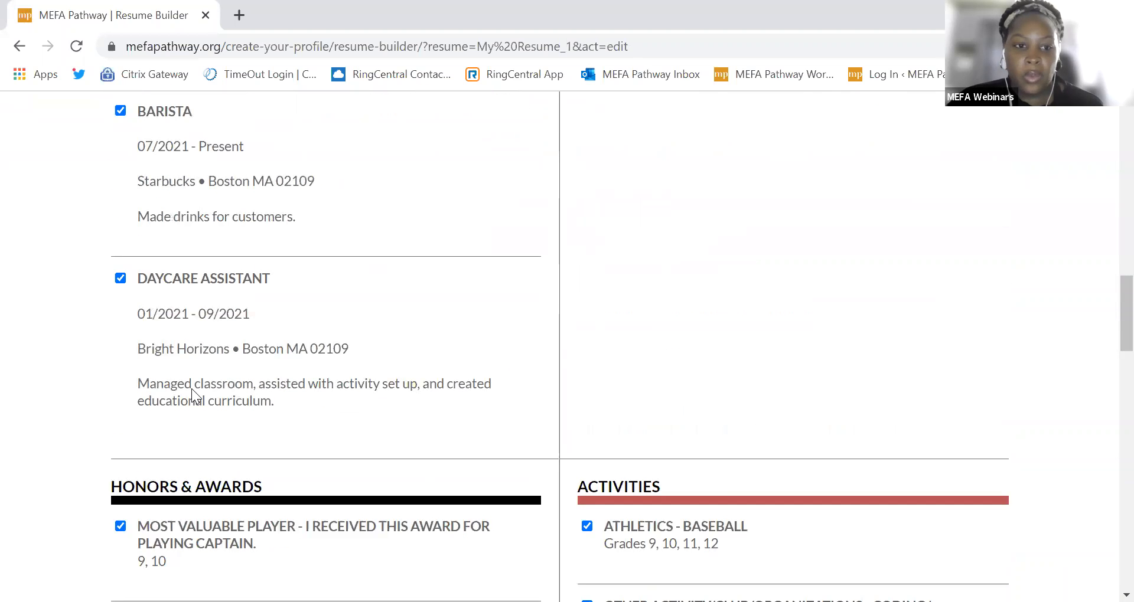
scroll(506, 484, "down", 4)
scroll(505, 492, "down", 3)
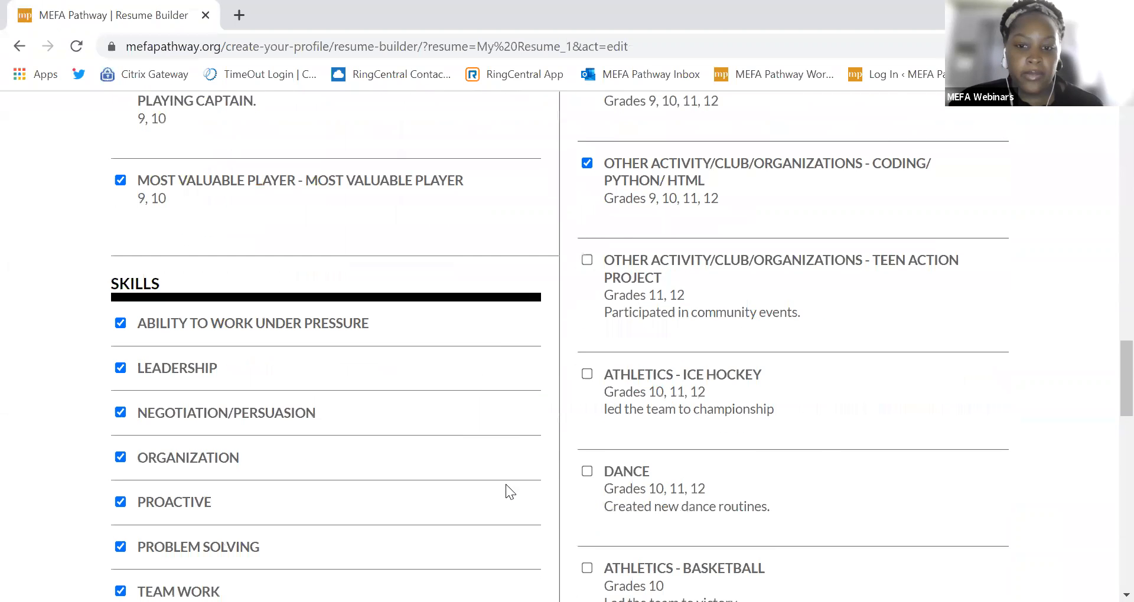
left_click_drag(1105, 390, 1110, 144)
scroll(1104, 150, "up", 2)
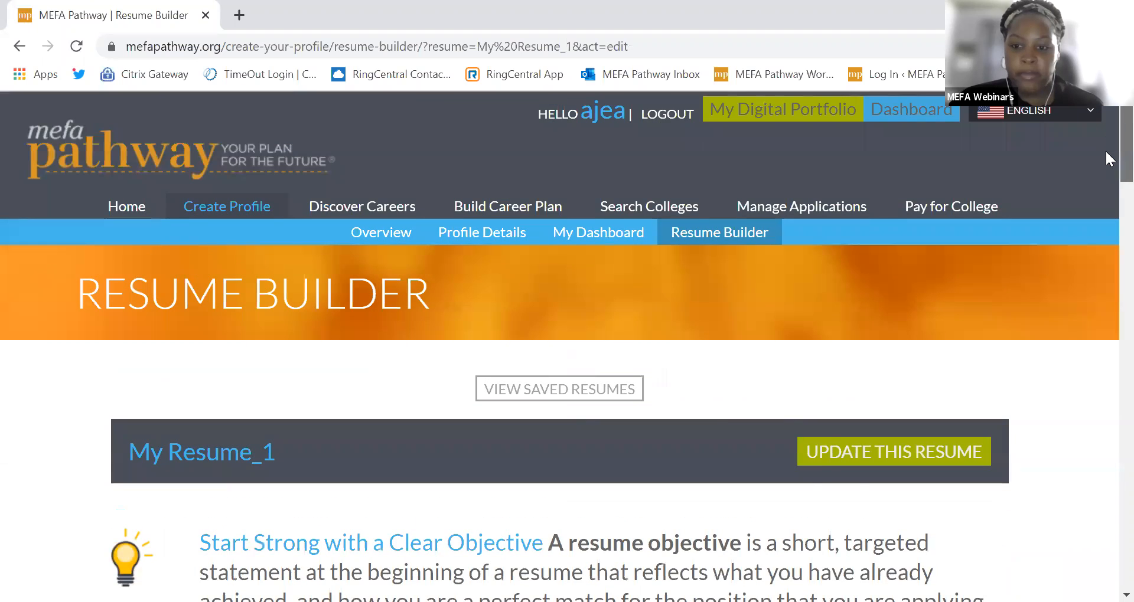
Step: Update the resume, renaming it to 'My Resume_1 Final' when saving
left_click(826, 456)
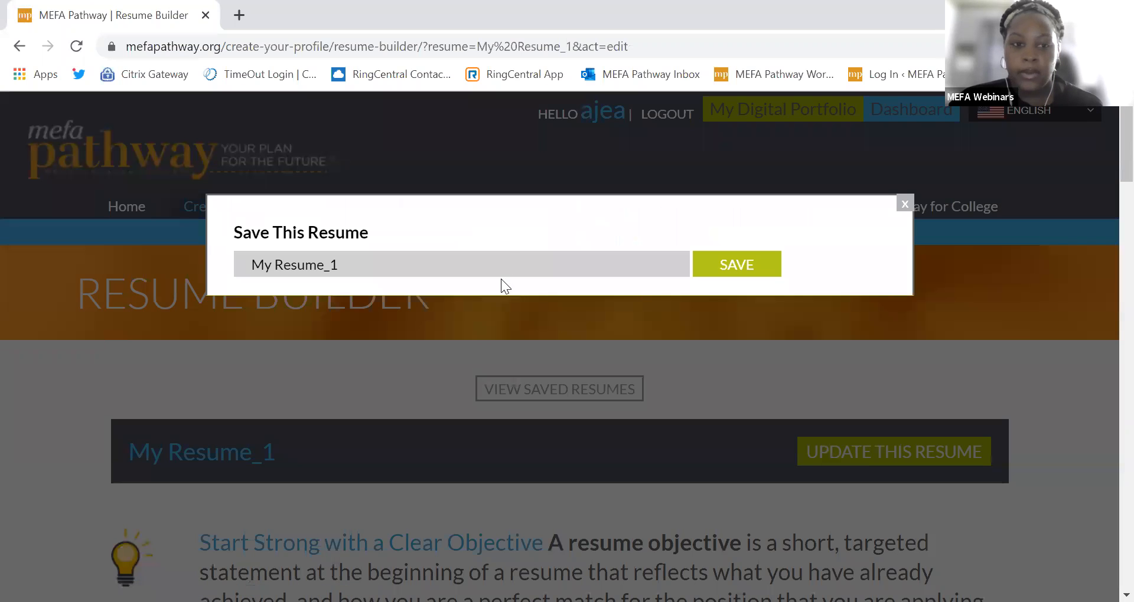
left_click(503, 260)
type("Final")
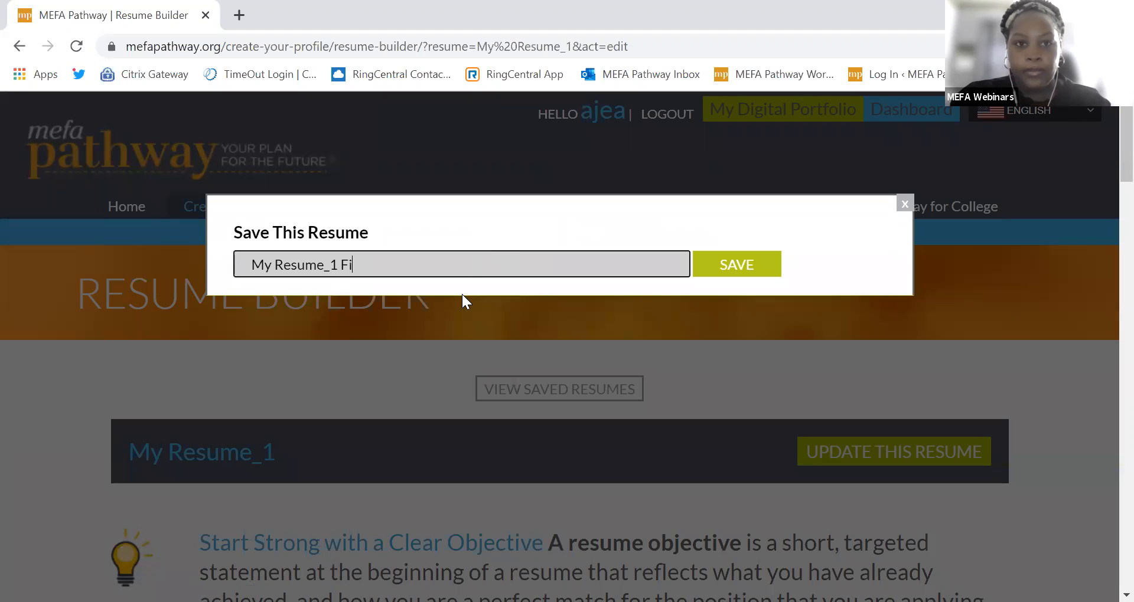
left_click(738, 275)
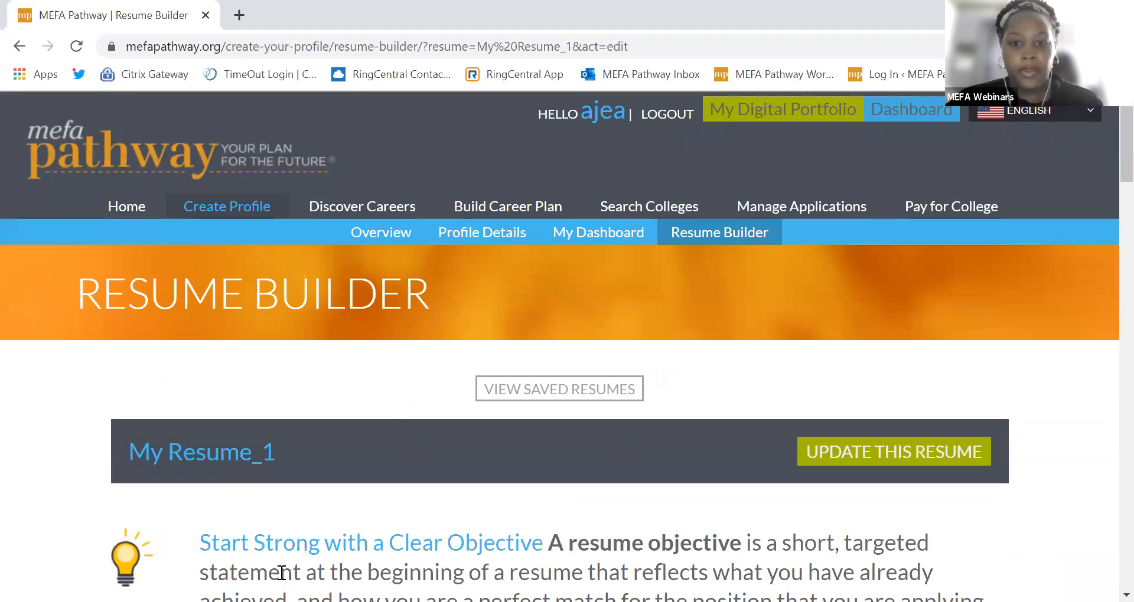
scroll(392, 413, "down", 3)
scroll(861, 378, "down", 2)
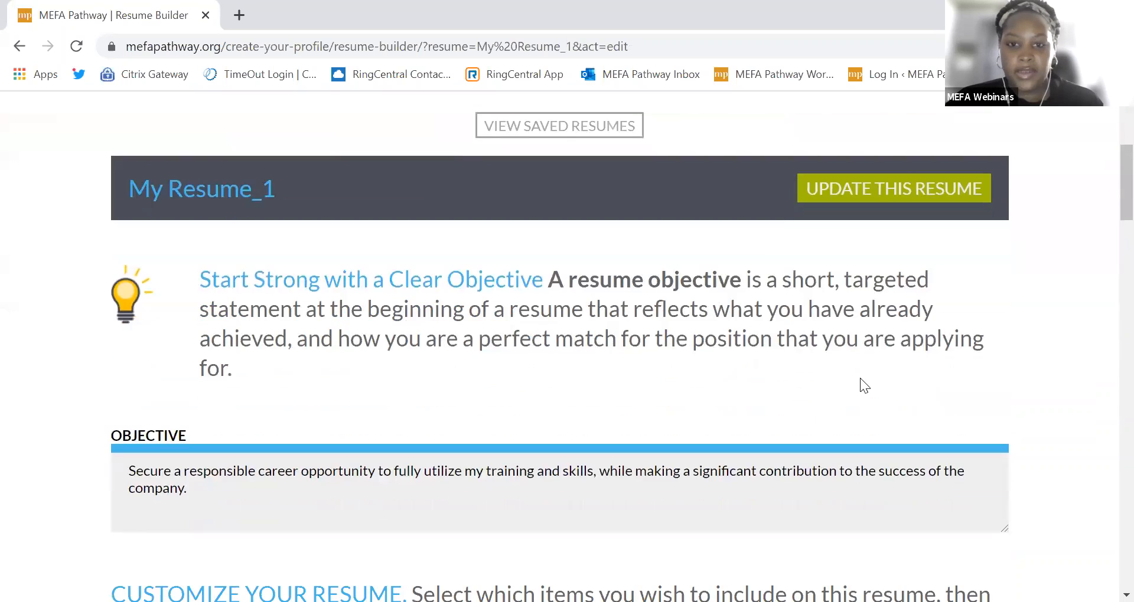
scroll(860, 381, "up", 5)
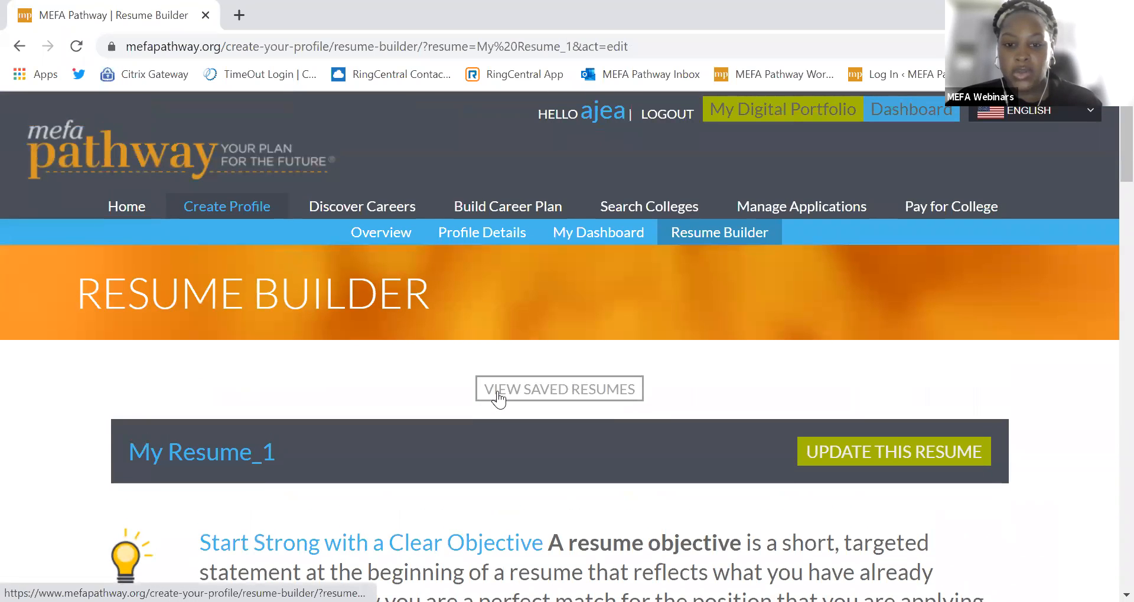
Step: View My Resume Final from the saved resumes and scroll through its Classic-style preview
left_click(495, 392)
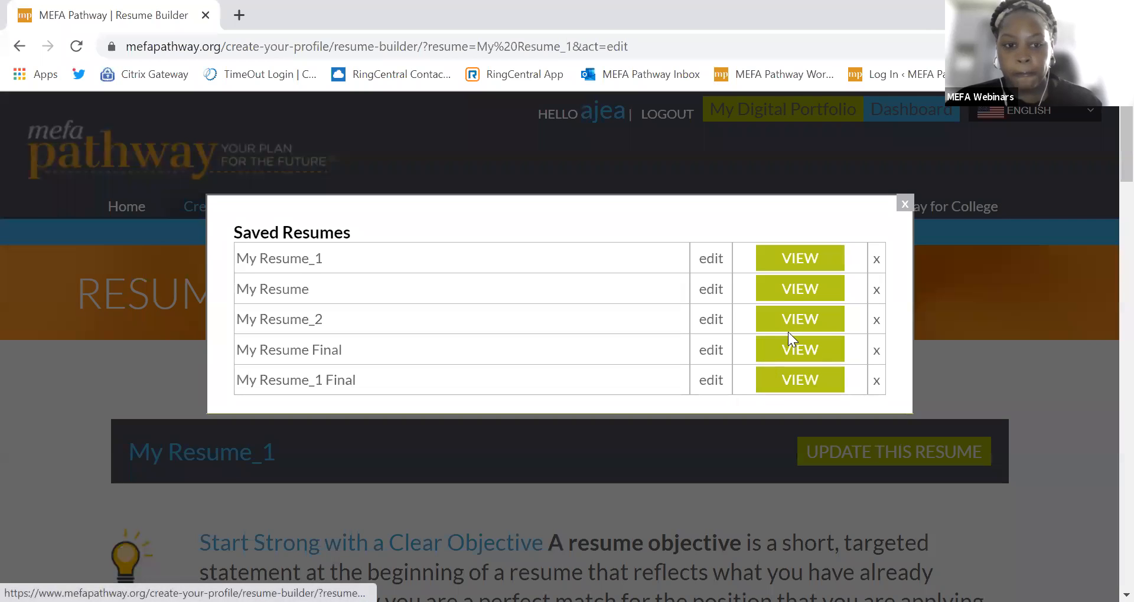
left_click(789, 349)
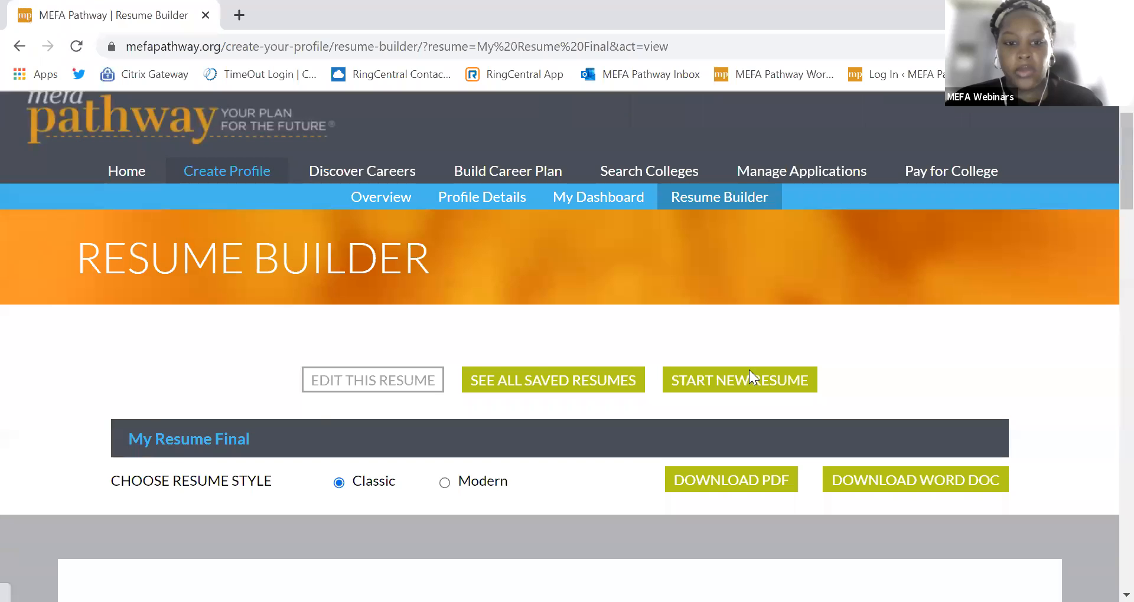
scroll(312, 400, "down", 5)
scroll(342, 423, "down", 3)
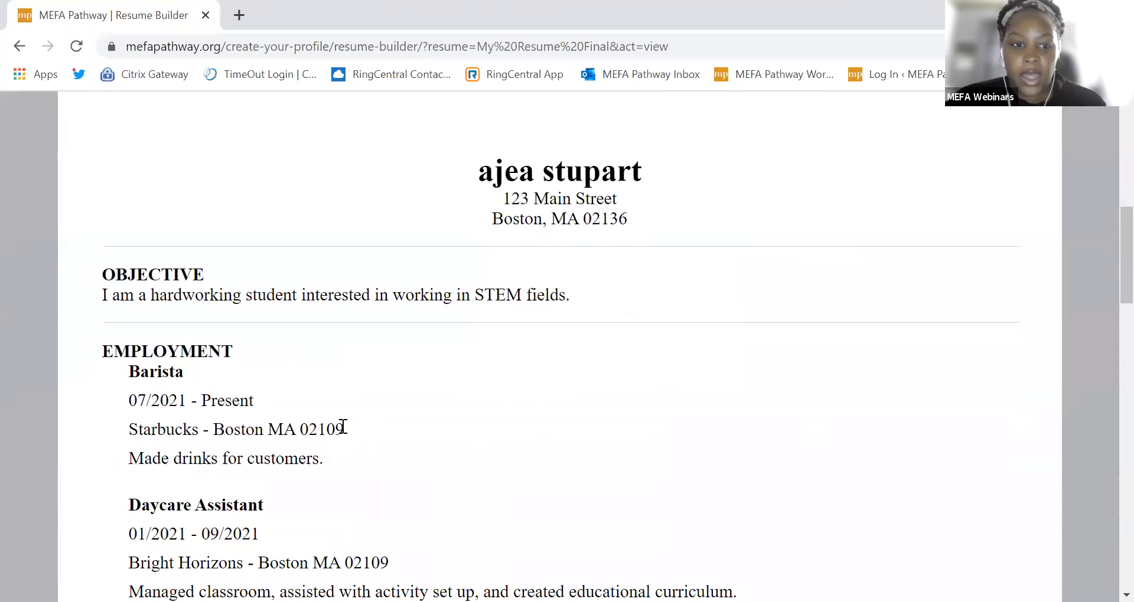
scroll(335, 455, "down", 3)
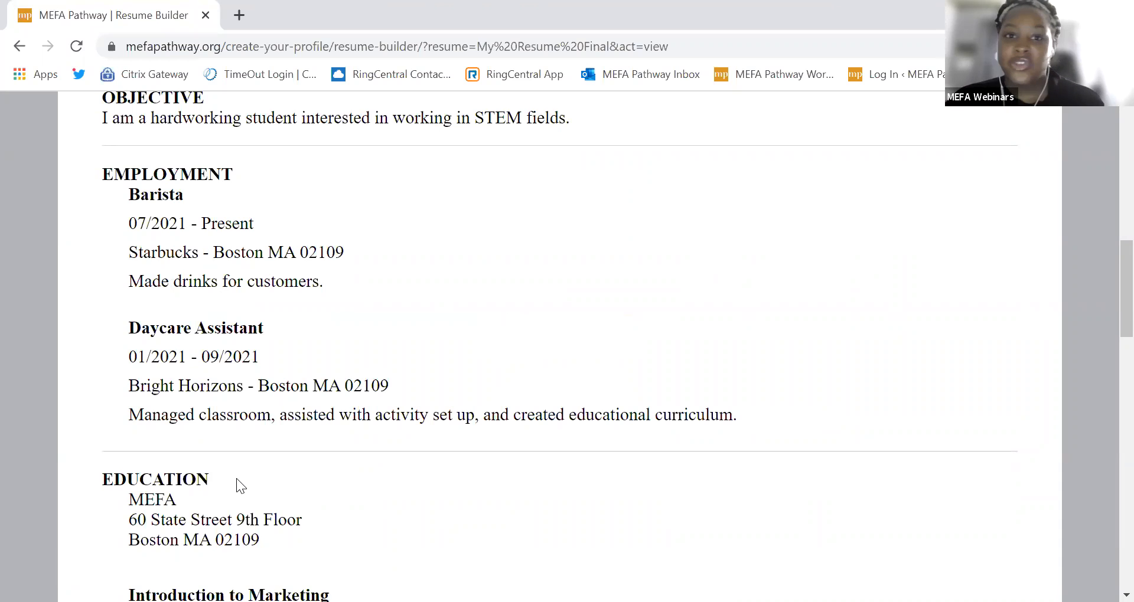
scroll(236, 482, "down", 2)
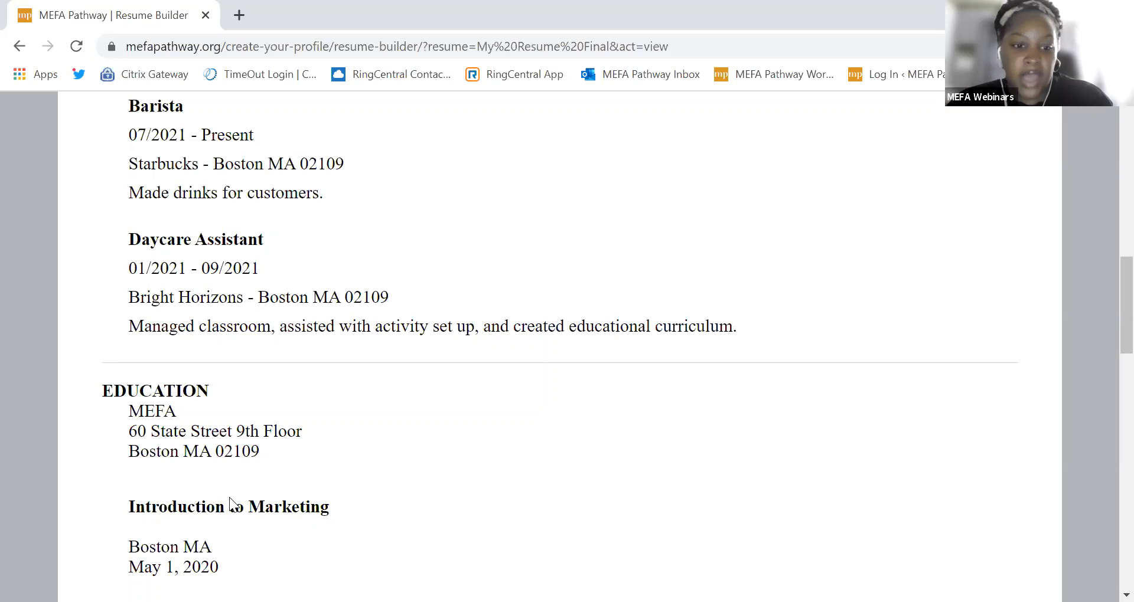
scroll(1022, 527, "down", 5)
scroll(1105, 498, "down", 15)
scroll(1105, 463, "up", 20)
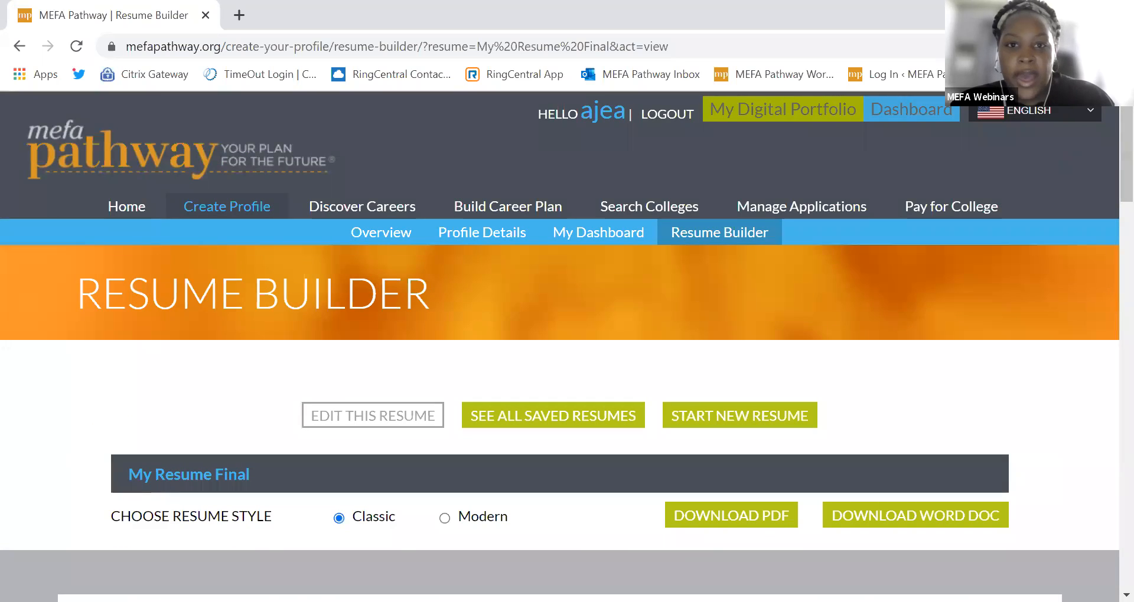
Step: Go back to My Dashboard using the Home link
left_click(112, 204)
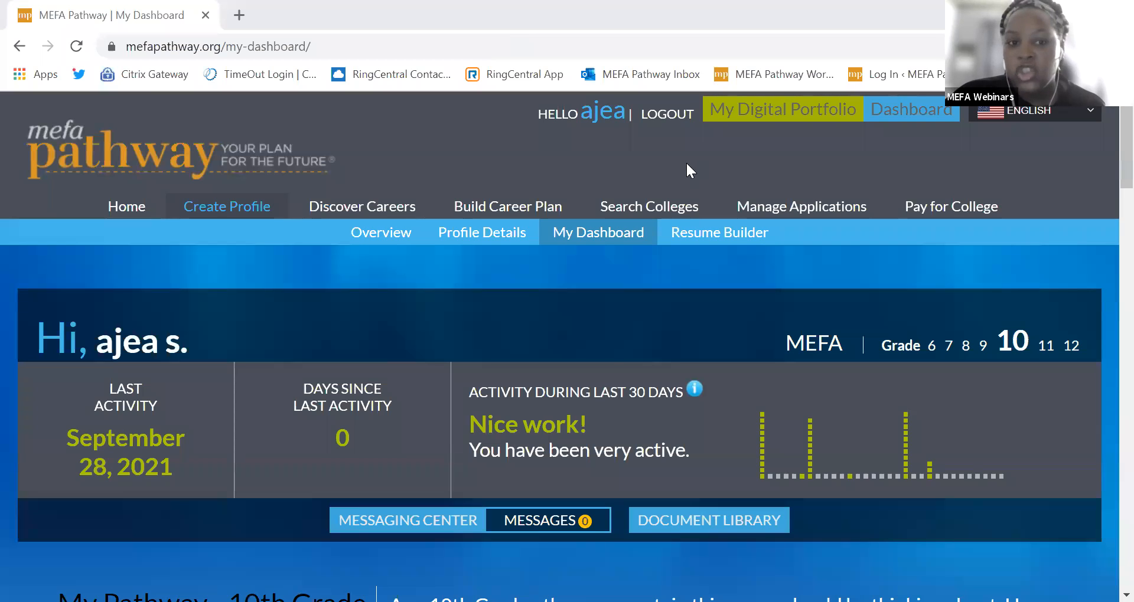
Step: Reopen the Resume Builder page and scroll down to the My Resume bar and back up
left_click(670, 237)
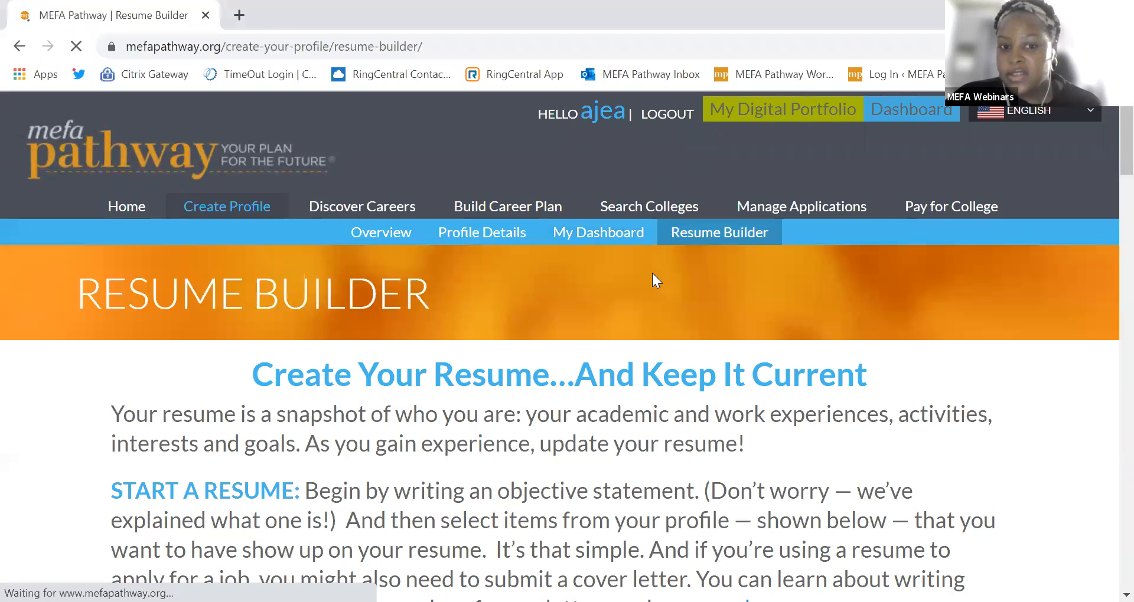
scroll(532, 248, "down", 2)
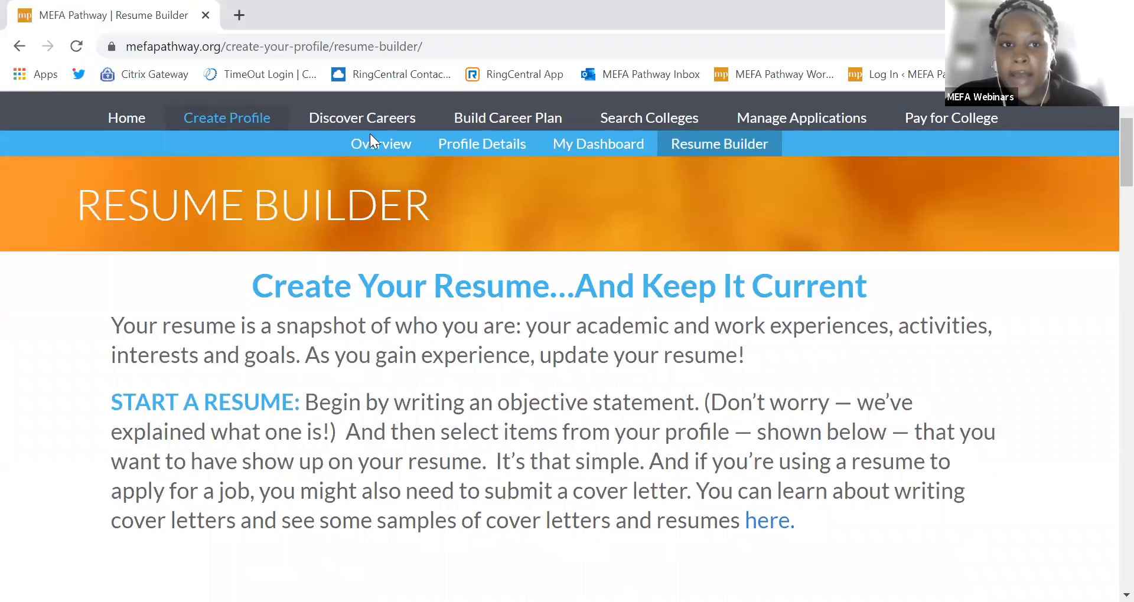
scroll(538, 333, "down", 5)
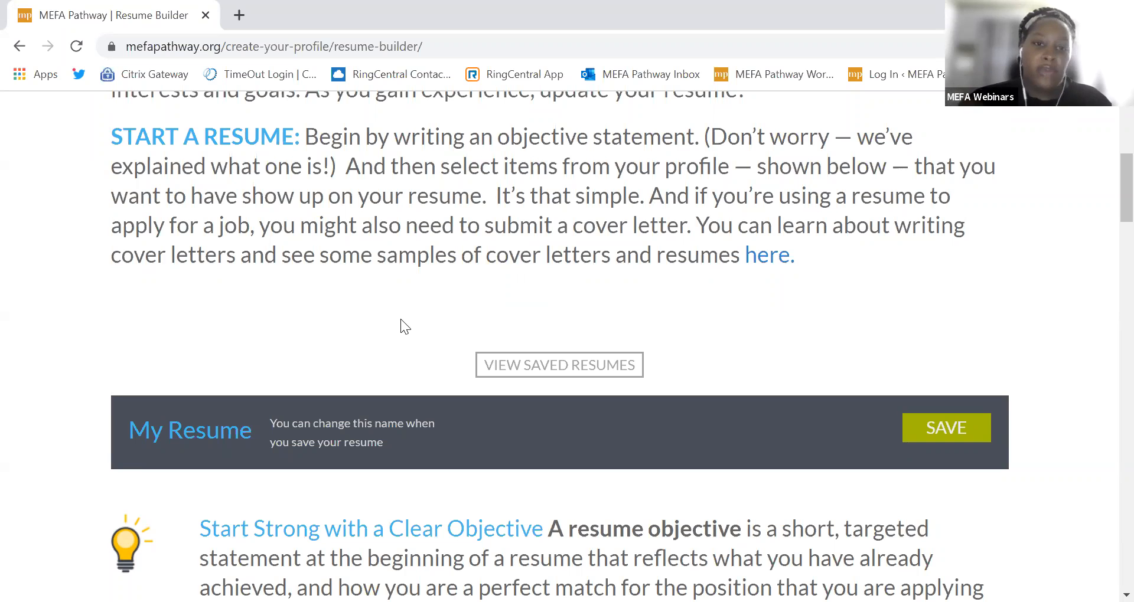
scroll(522, 304, "up", 5)
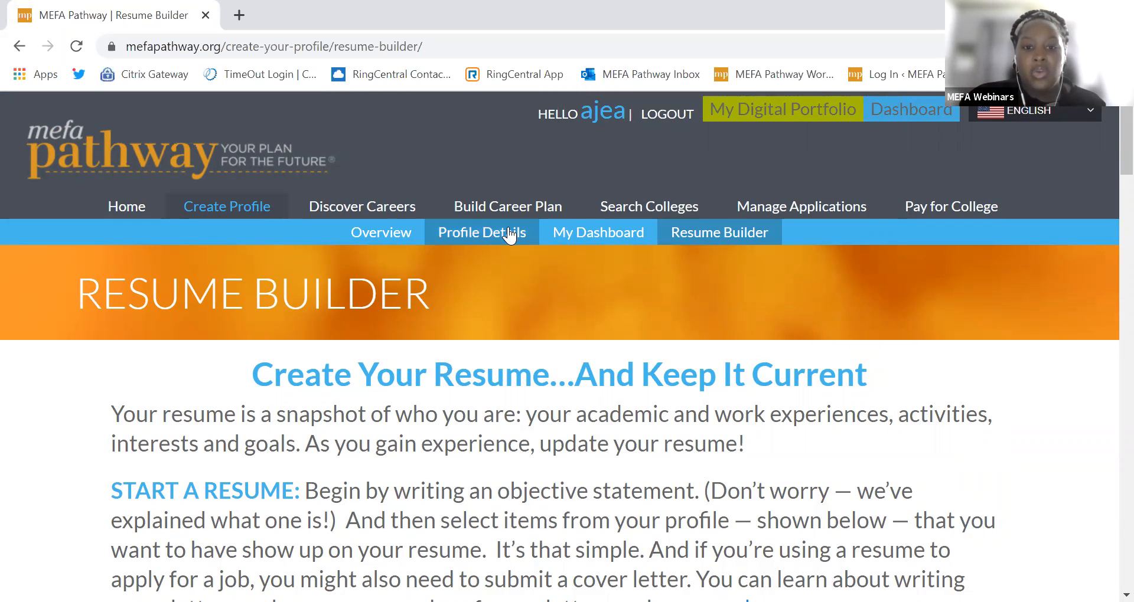
Step: Show the profile's Employment section and review the Ron's Ice Cream and Starbucks jobs
left_click(491, 239)
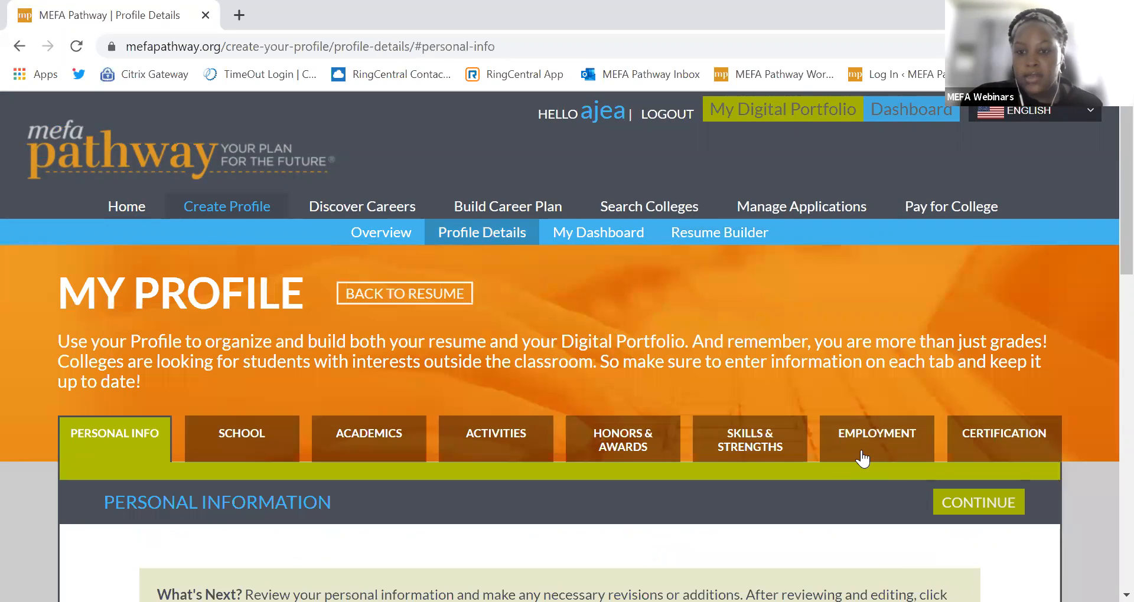
left_click(862, 457)
scroll(679, 458, "down", 8)
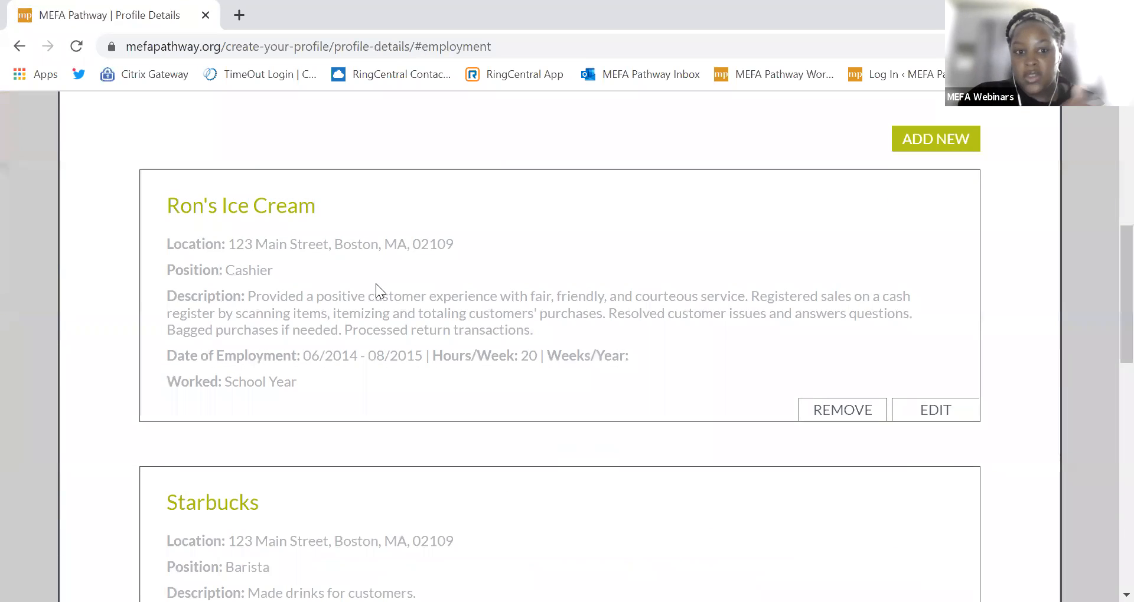
scroll(376, 354, "down", 3)
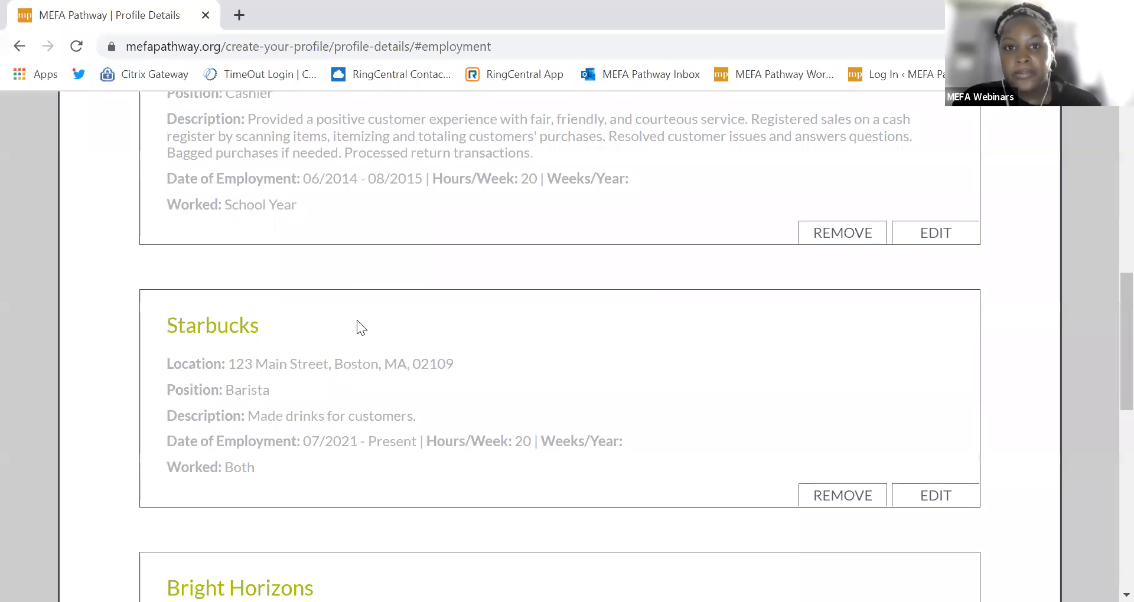
scroll(613, 304, "down", 3)
scroll(613, 303, "up", 13)
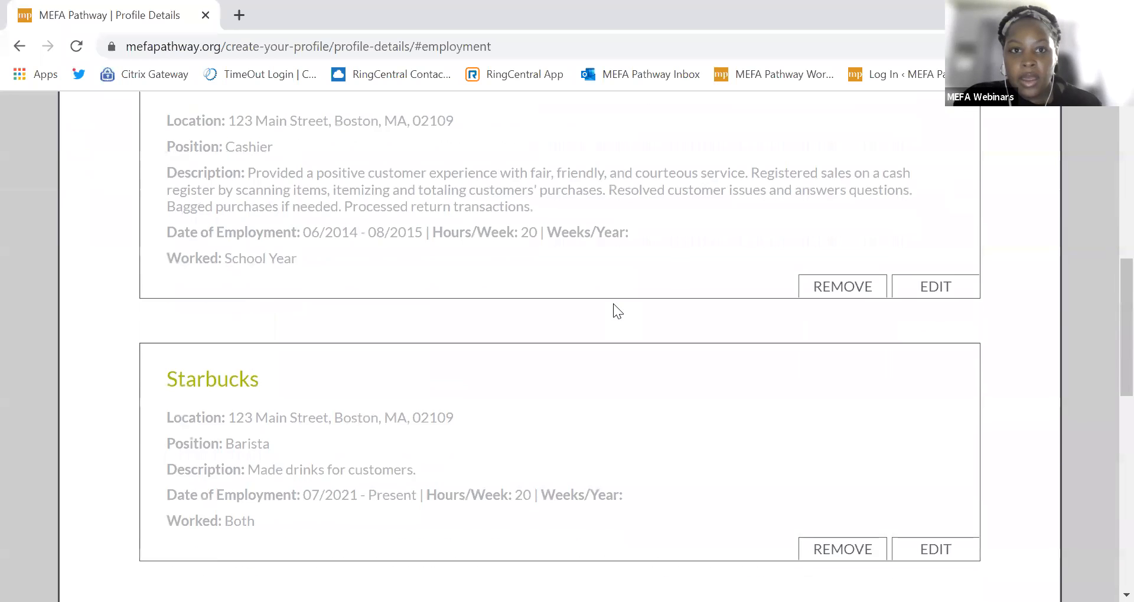